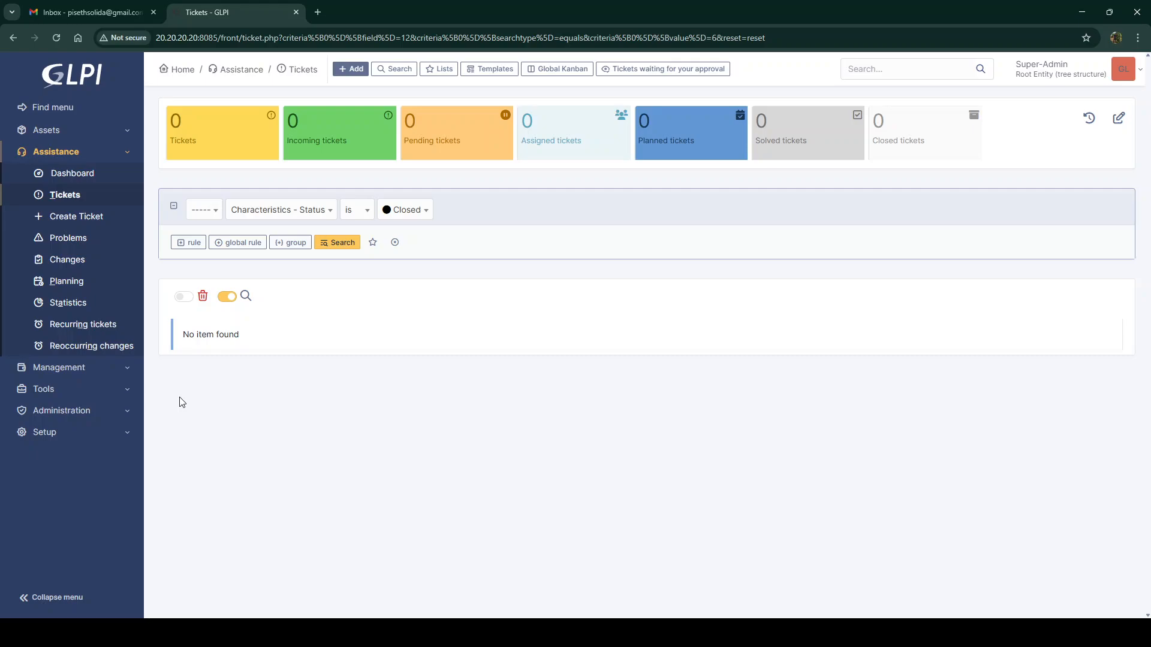
- Create a service level named High in the Service levels setup and add it
{"action": "left_click", "coordinate": [91, 431]}
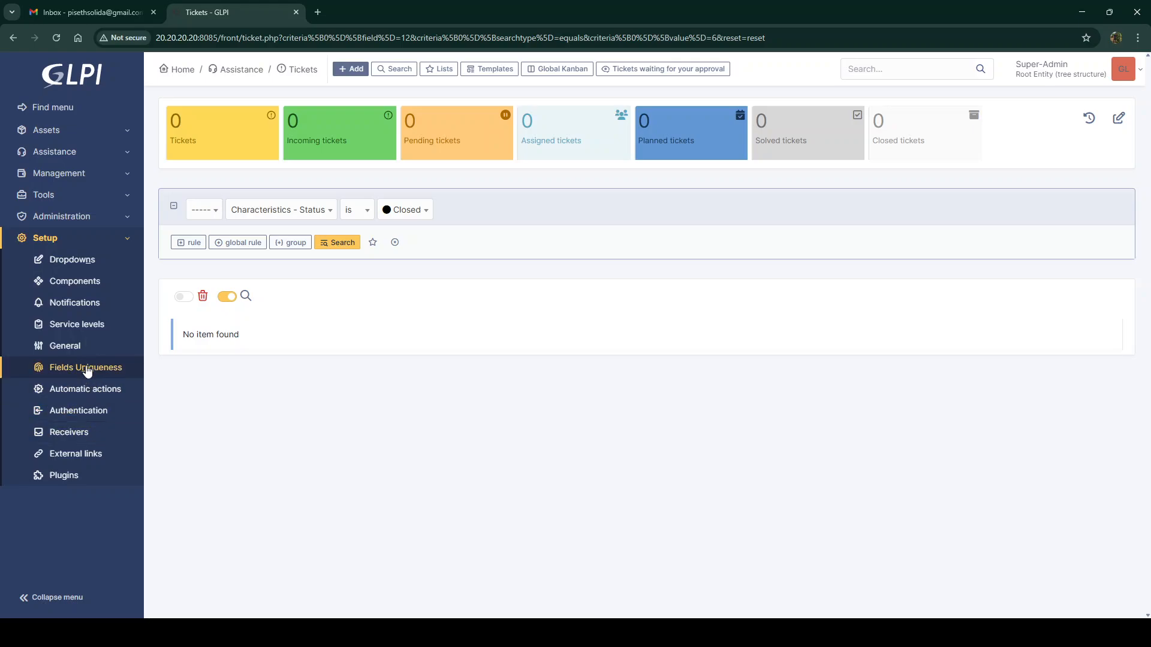
{"action": "left_click", "coordinate": [84, 326]}
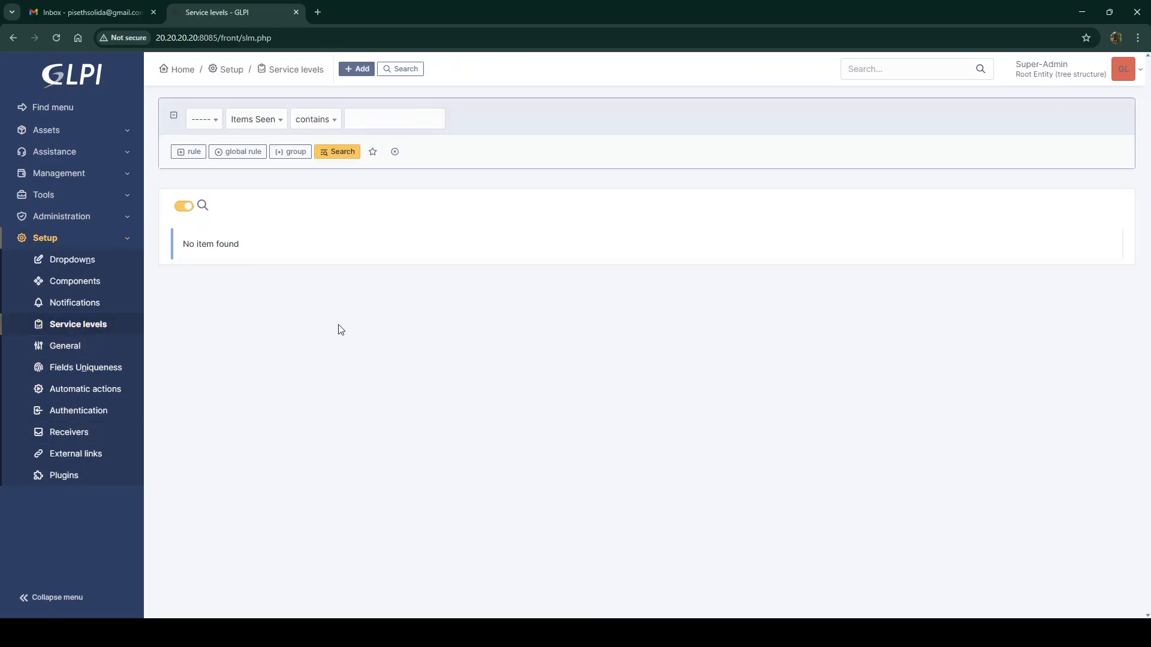
{"action": "left_click", "coordinate": [362, 69]}
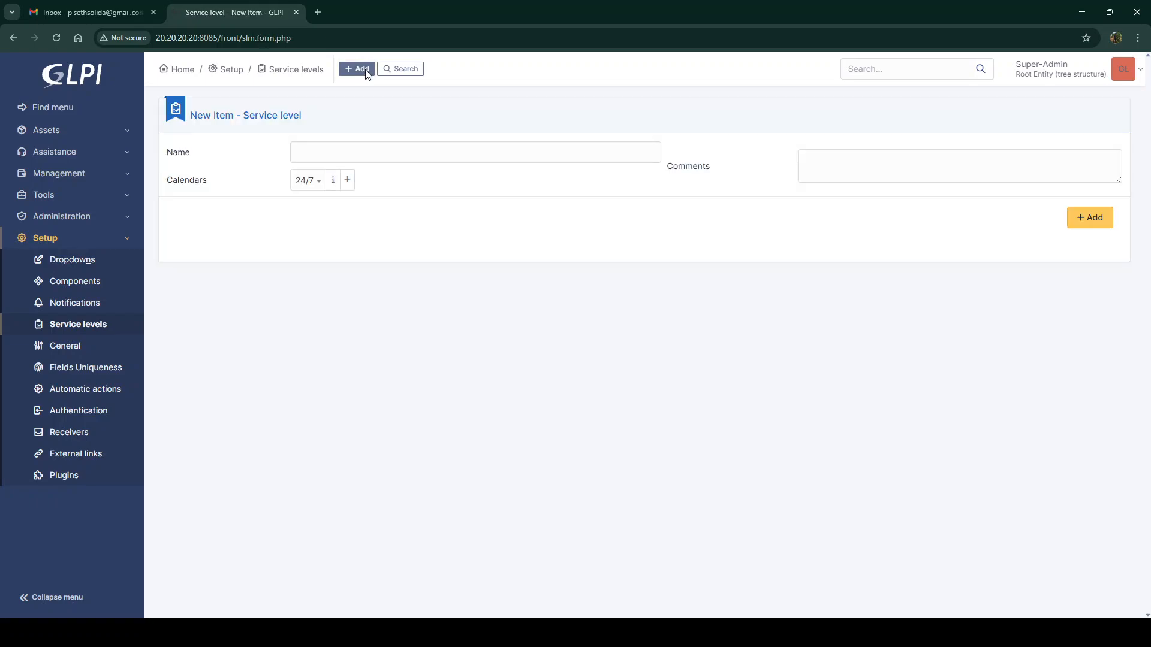
{"action": "left_click", "coordinate": [329, 154]}
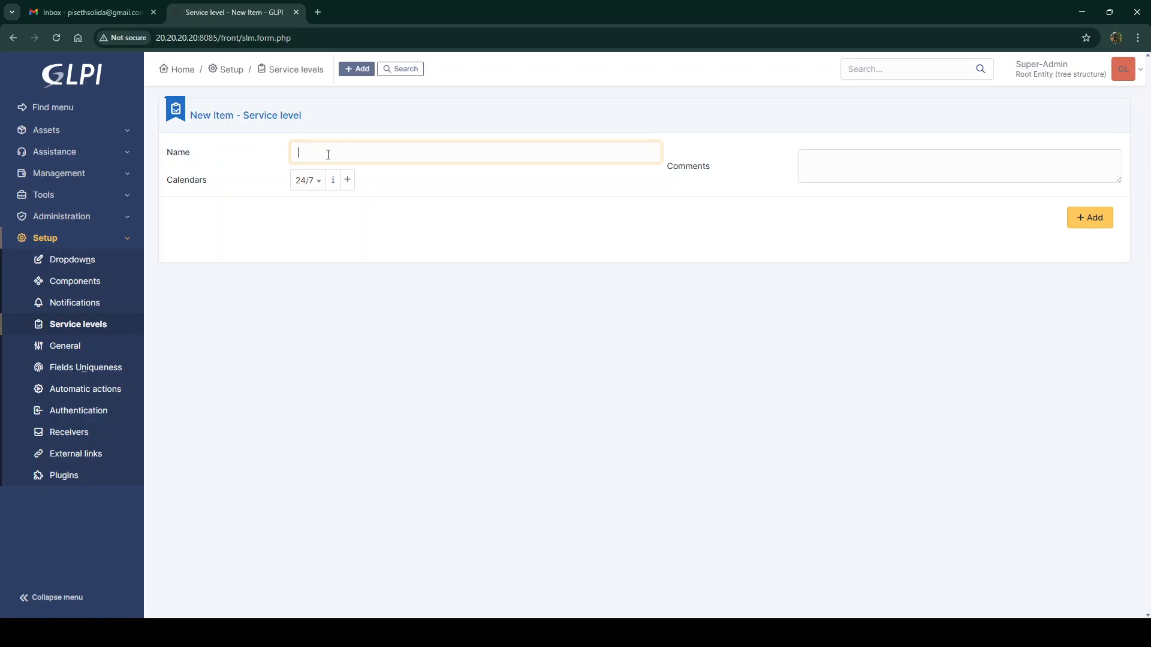
{"action": "type", "text": "High"}
{"action": "left_click", "coordinate": [1106, 217]}
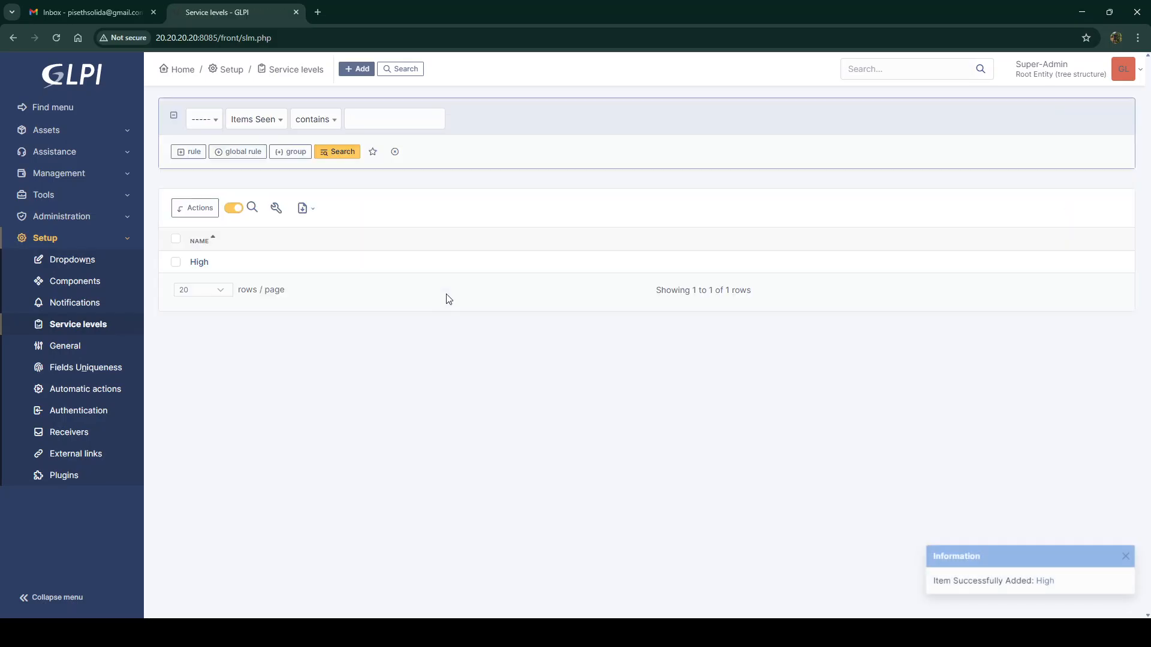
- Start a new SLA under the High service level and name it High
{"action": "left_click", "coordinate": [202, 264]}
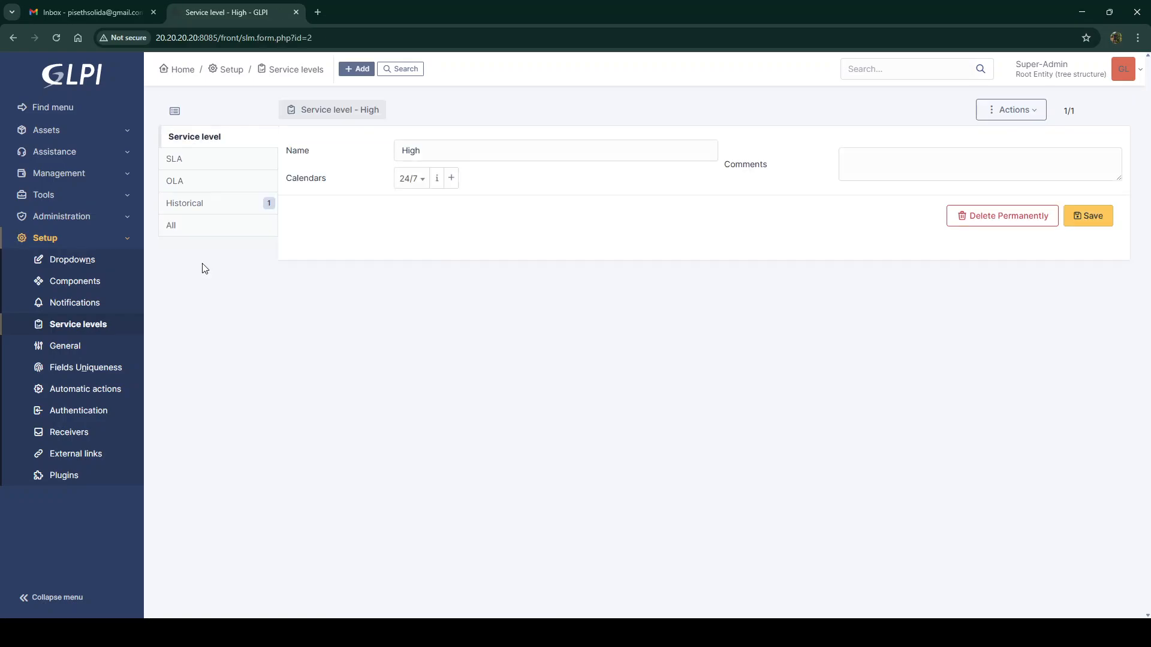
{"action": "left_click", "coordinate": [199, 163]}
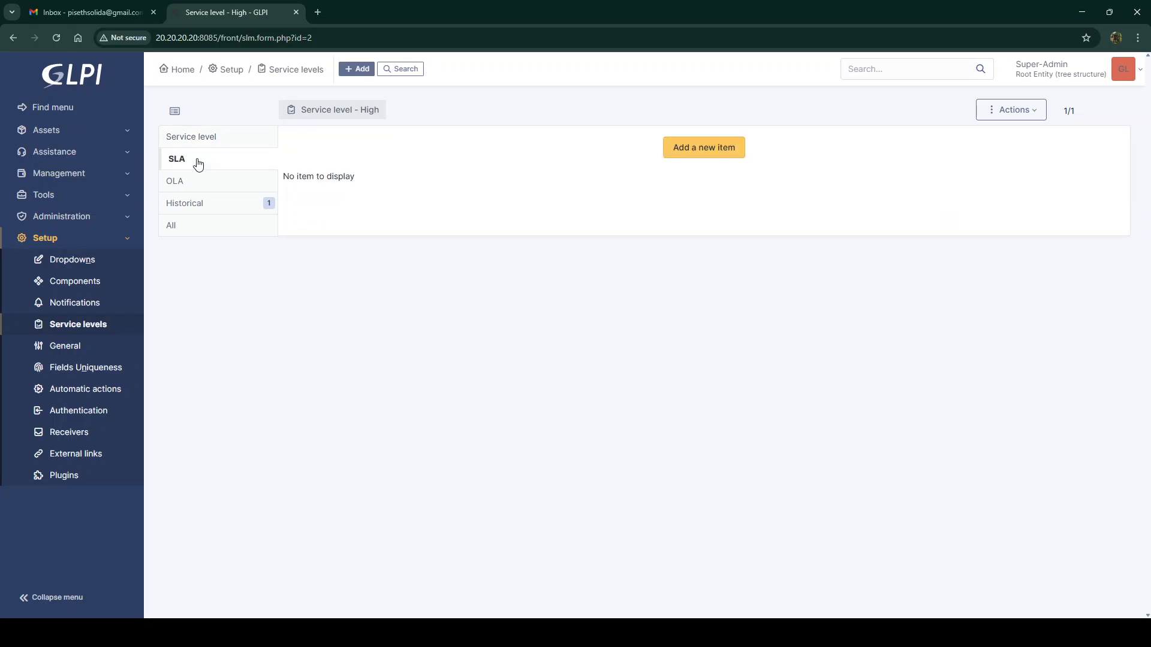
{"action": "left_click", "coordinate": [700, 150]}
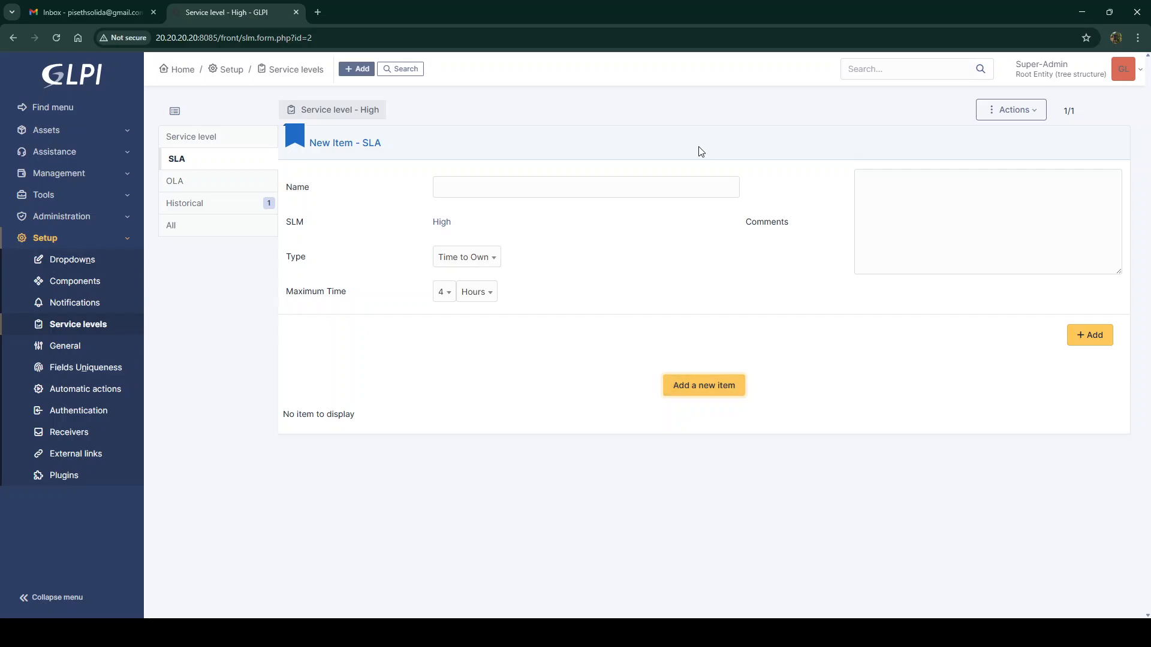
{"action": "left_click", "coordinate": [523, 185]}
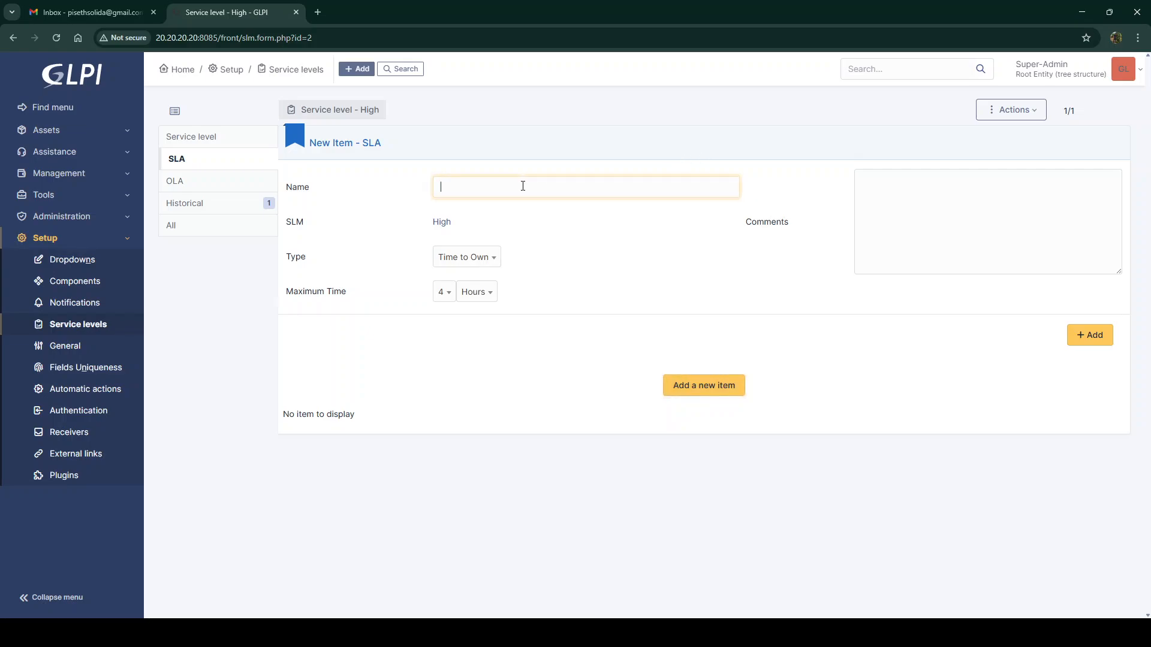
{"action": "type", "text": "High"}
{"action": "left_click", "coordinate": [598, 255]}
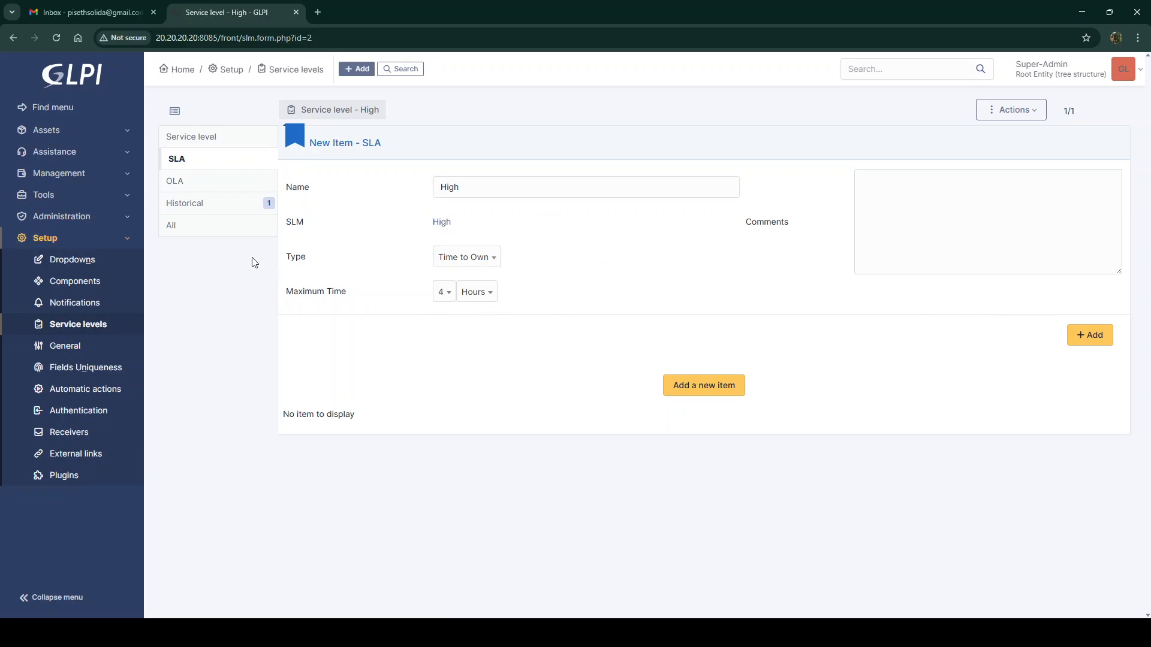
- Set the new SLA's type to Time to Resolve with a maximum time of 12 minutes, and add it
{"action": "left_click", "coordinate": [461, 258]}
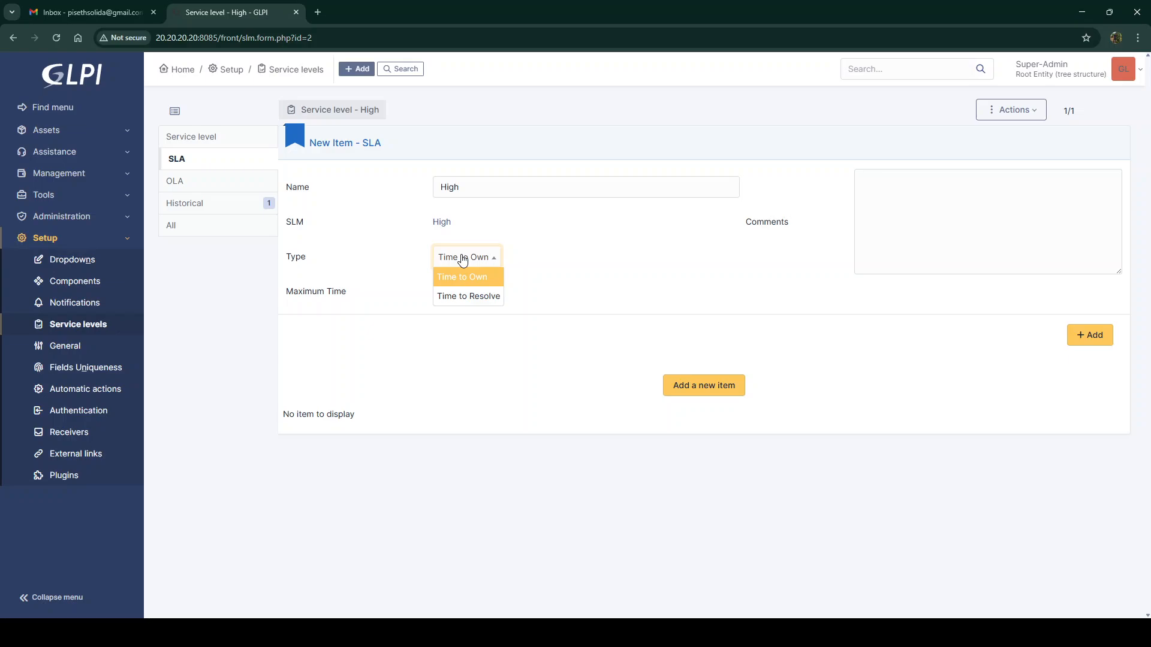
{"action": "left_click", "coordinate": [468, 297]}
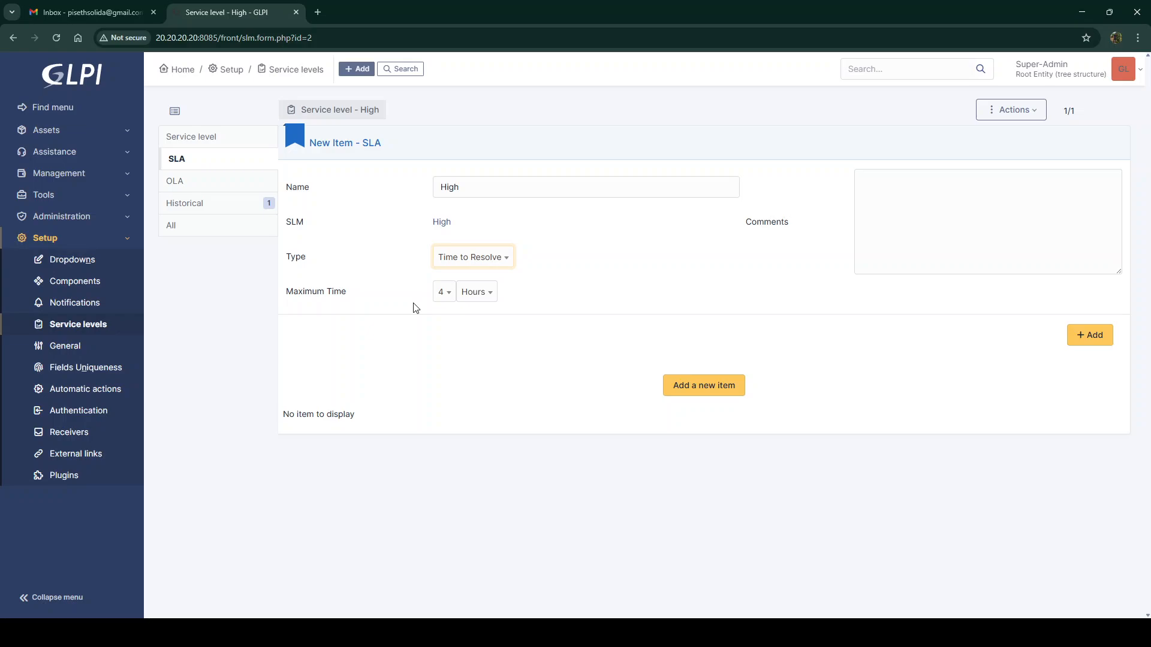
{"action": "left_click", "coordinate": [444, 294]}
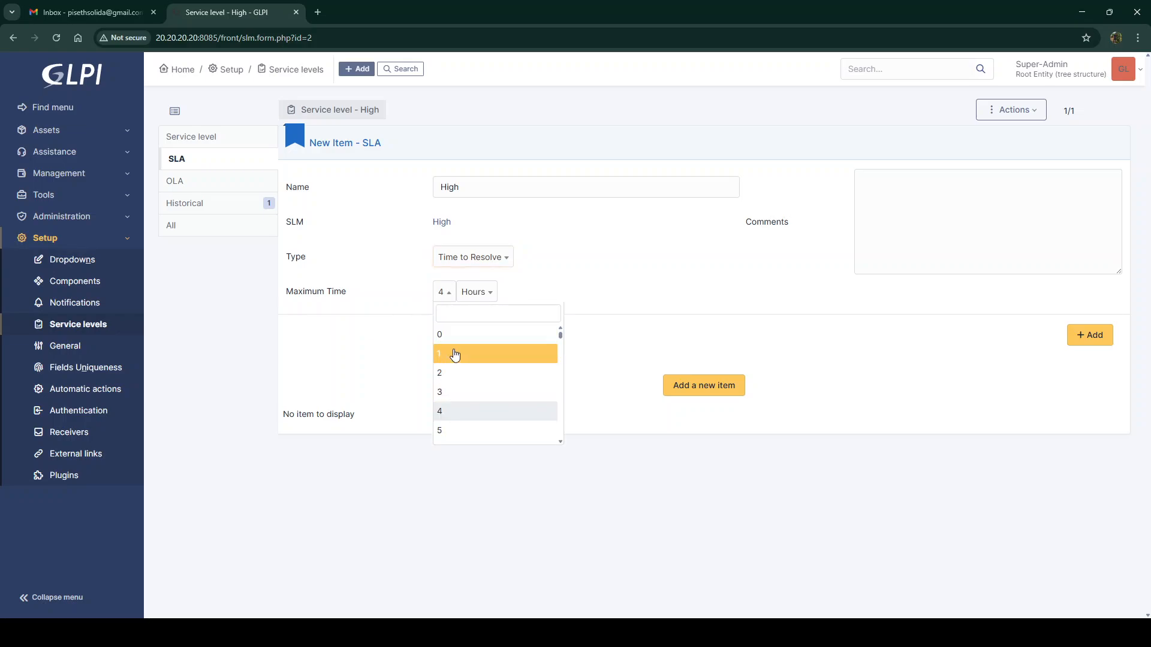
{"action": "scroll", "coordinate": [456, 360], "scroll_direction": "down", "scroll_amount": 2}
{"action": "scroll", "coordinate": [456, 366], "scroll_direction": "down", "scroll_amount": 1}
{"action": "left_click", "coordinate": [449, 386]}
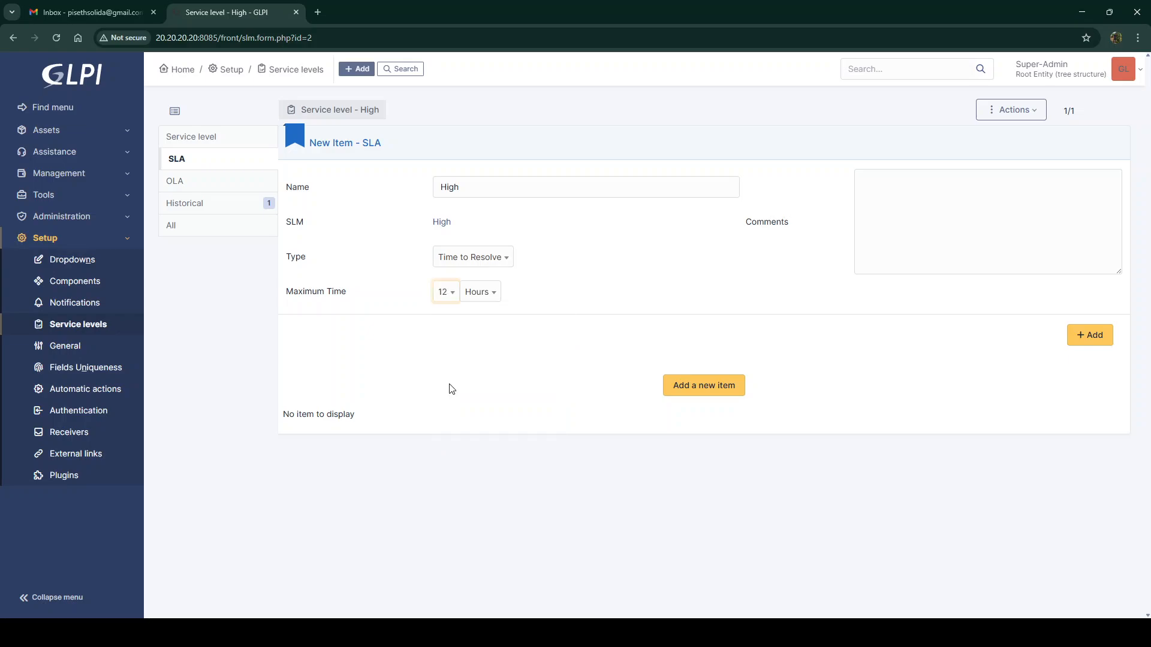
{"action": "left_click", "coordinate": [479, 294]}
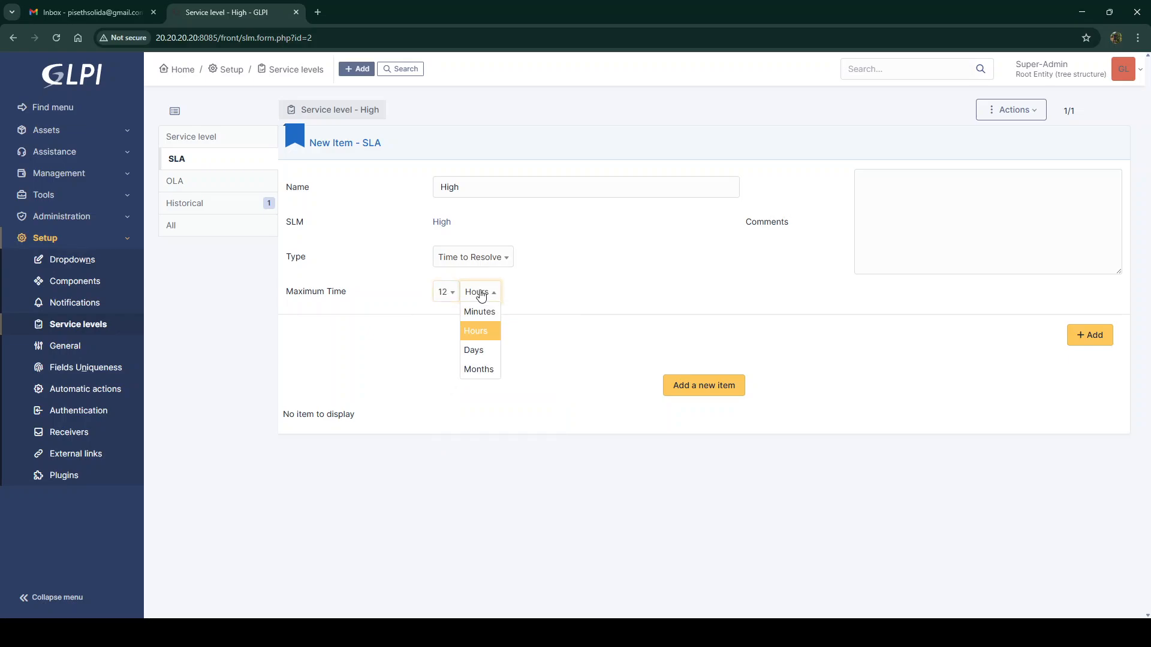
{"action": "left_click", "coordinate": [480, 308]}
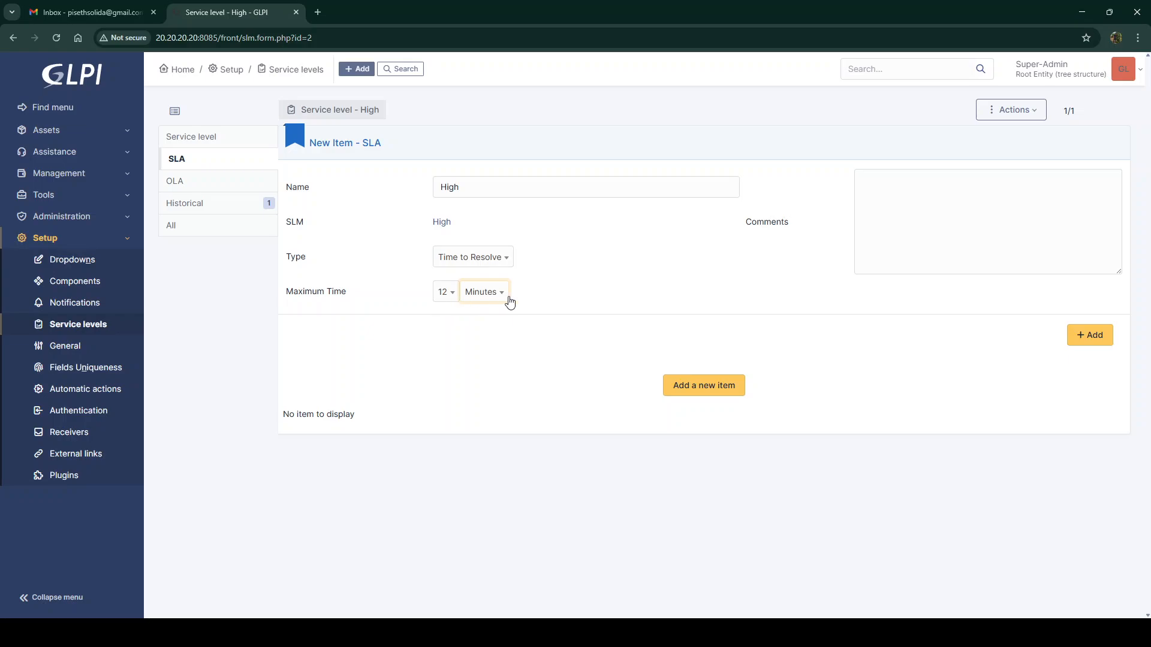
{"action": "left_click", "coordinate": [1078, 332]}
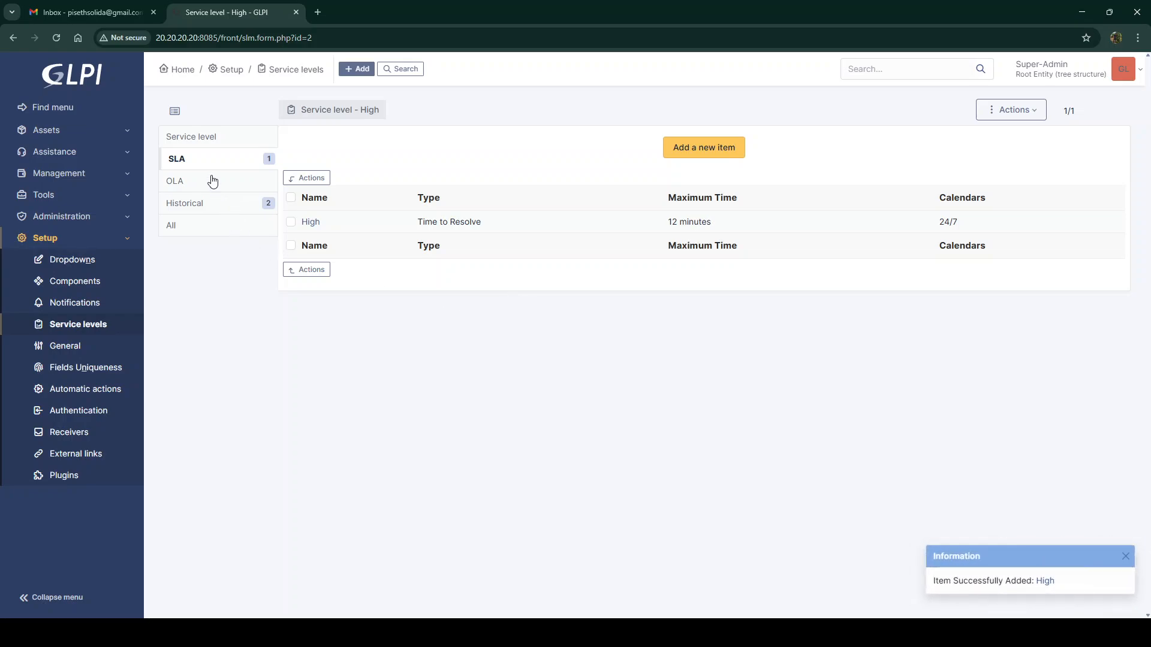
- Add an active escalation level named "Due date High" to the High SLA, with execution at - 10 minutes
{"action": "left_click", "coordinate": [310, 223]}
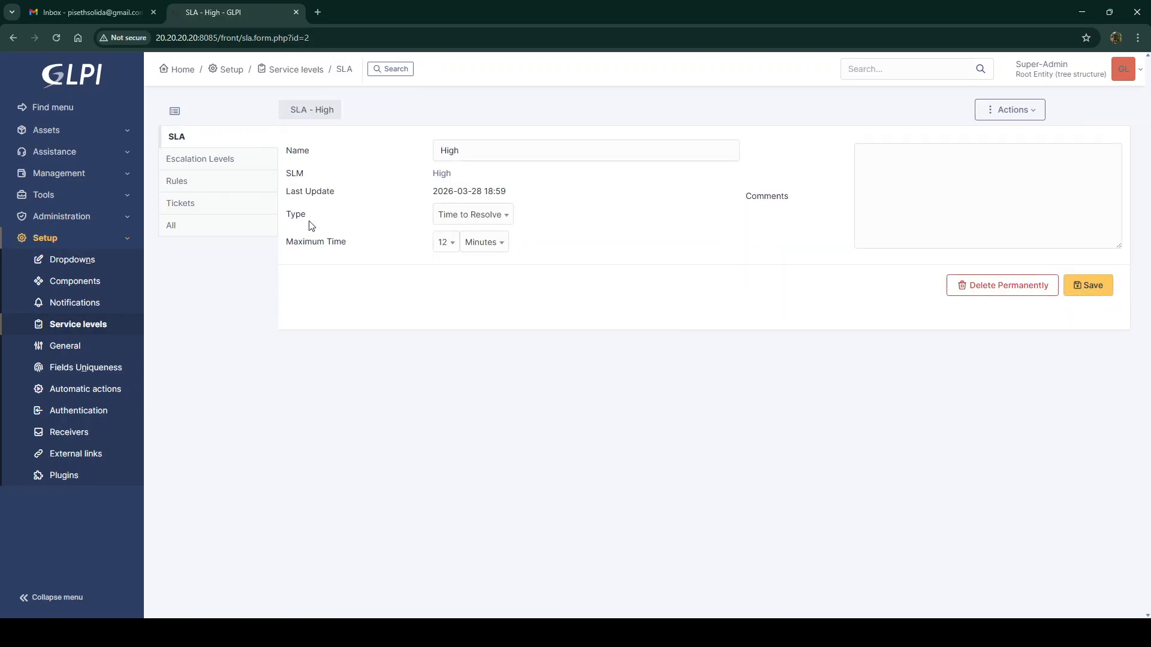
{"action": "left_click", "coordinate": [201, 166]}
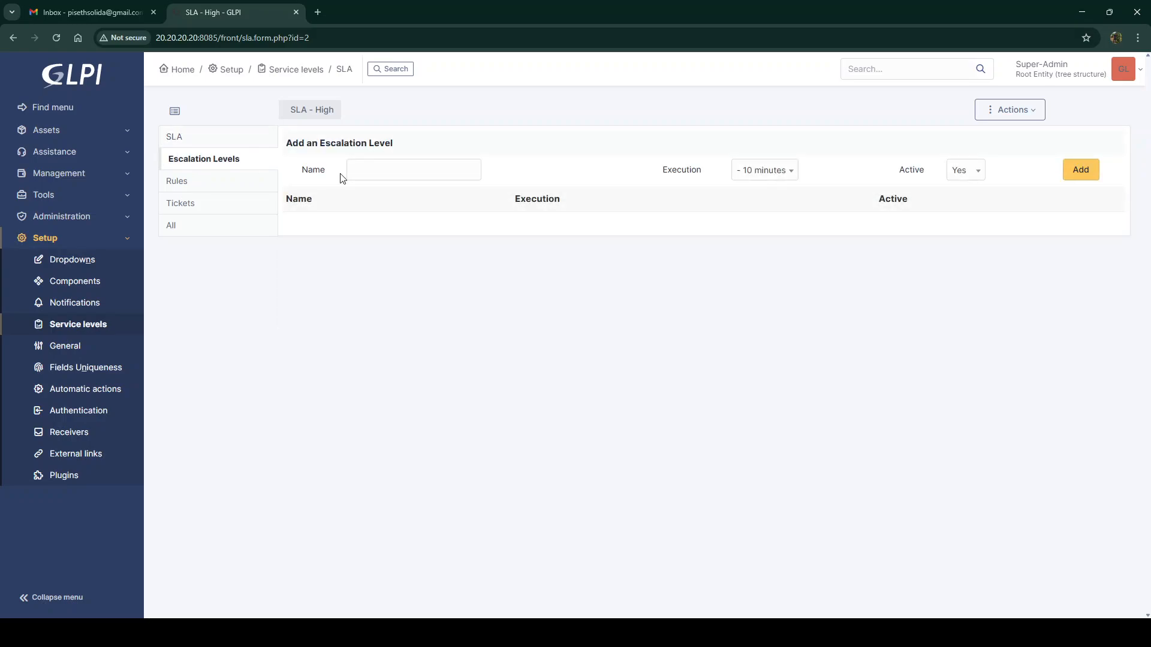
{"action": "left_click", "coordinate": [373, 173]}
{"action": "type", "text": "Due"}
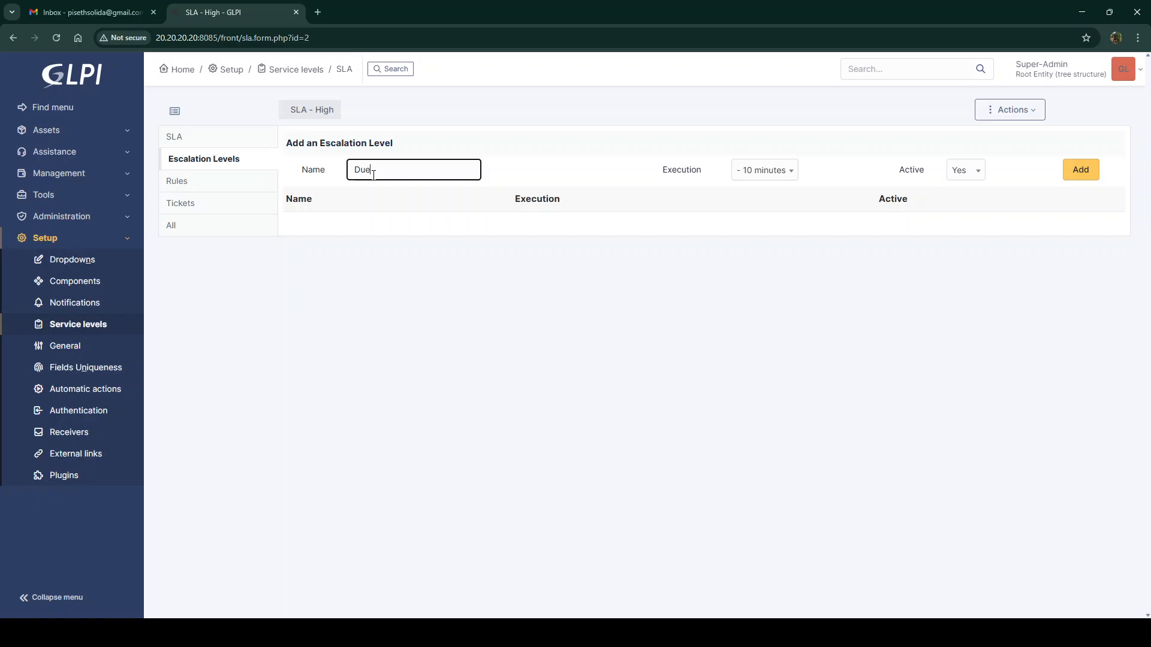
{"action": "type", "text": " date High"}
{"action": "left_click", "coordinate": [577, 320]}
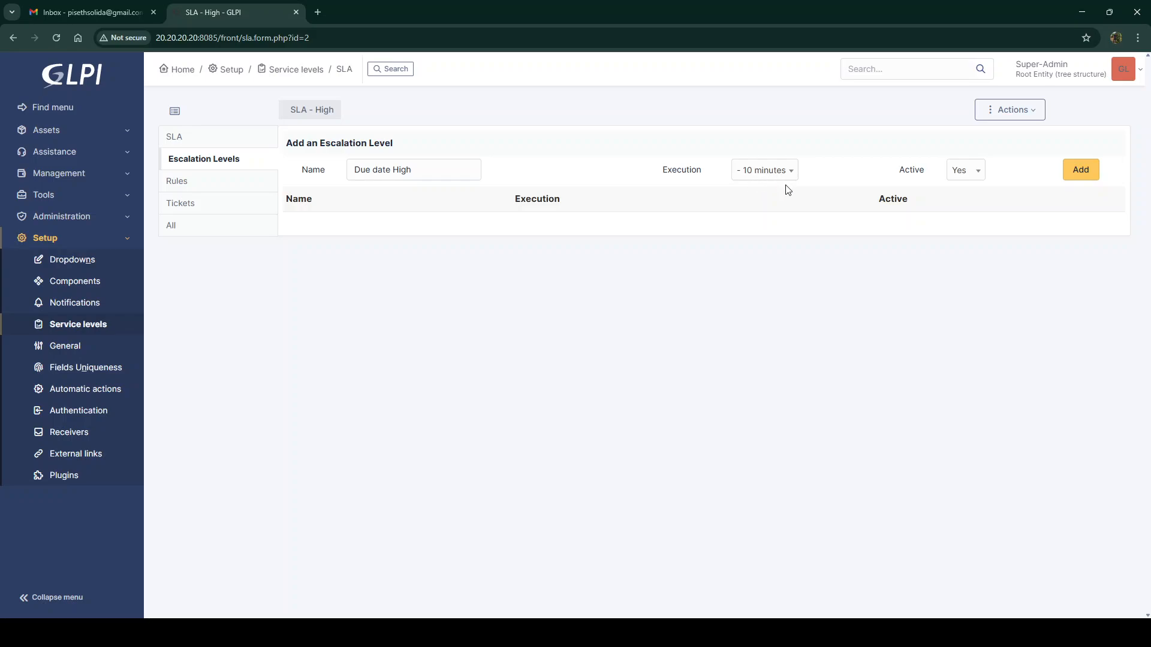
{"action": "left_click", "coordinate": [1082, 173]}
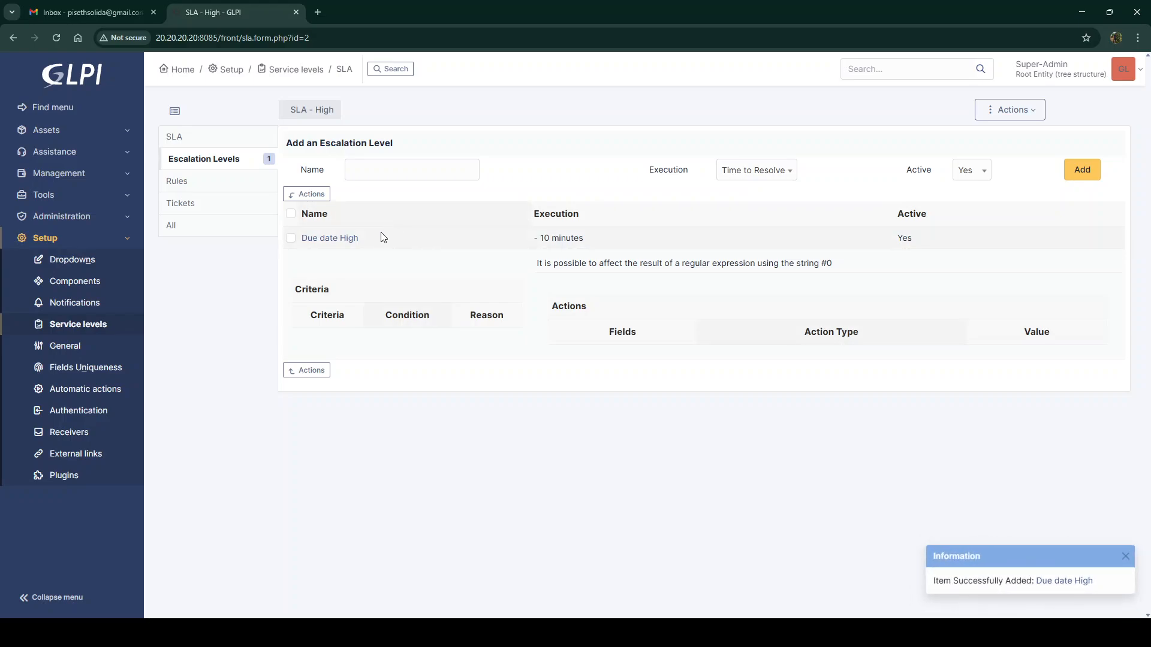
- Add a criterion to the Due date High escalation level: SLA Time to Resolve is High
{"action": "left_click", "coordinate": [335, 239]}
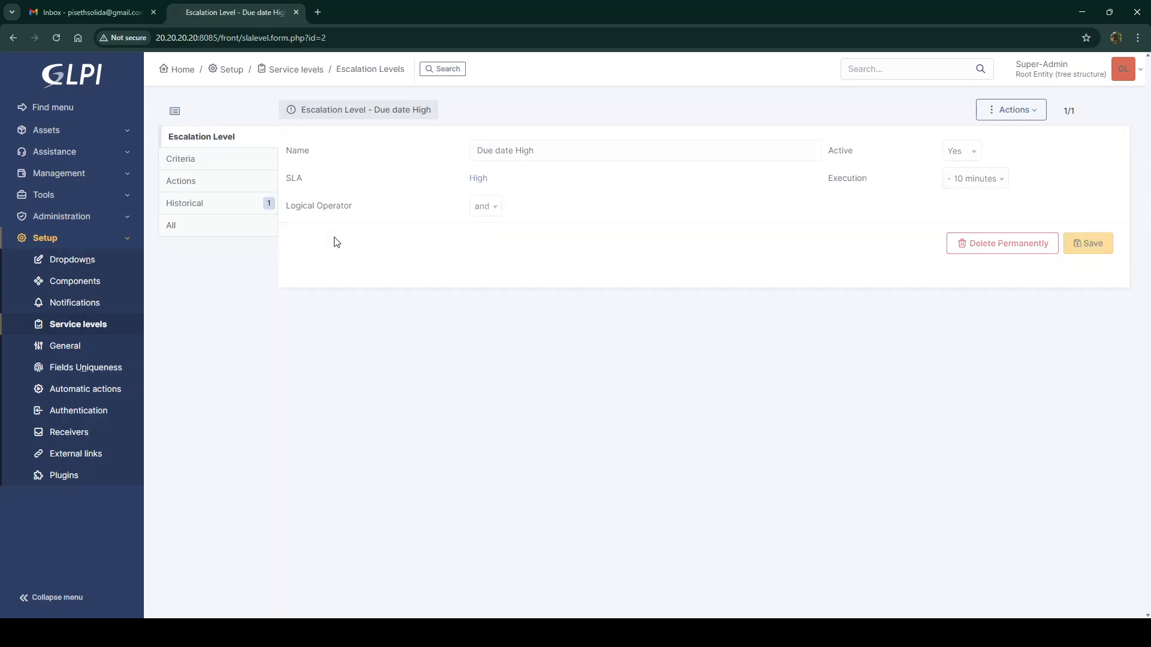
{"action": "left_click", "coordinate": [191, 164]}
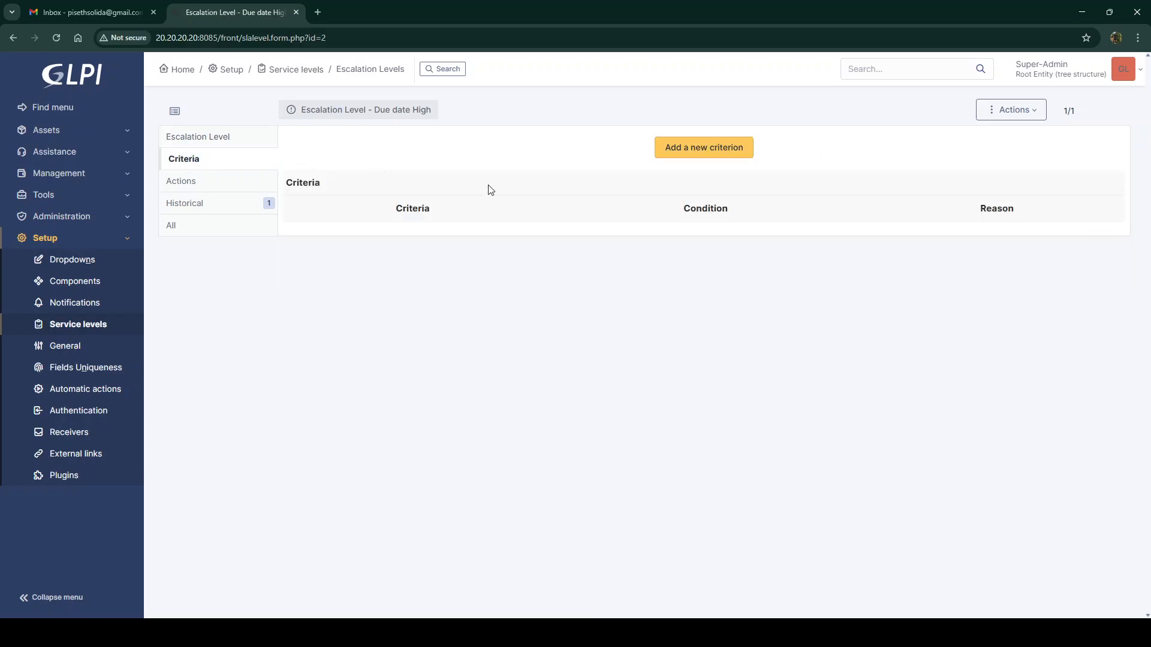
{"action": "left_click", "coordinate": [688, 151]}
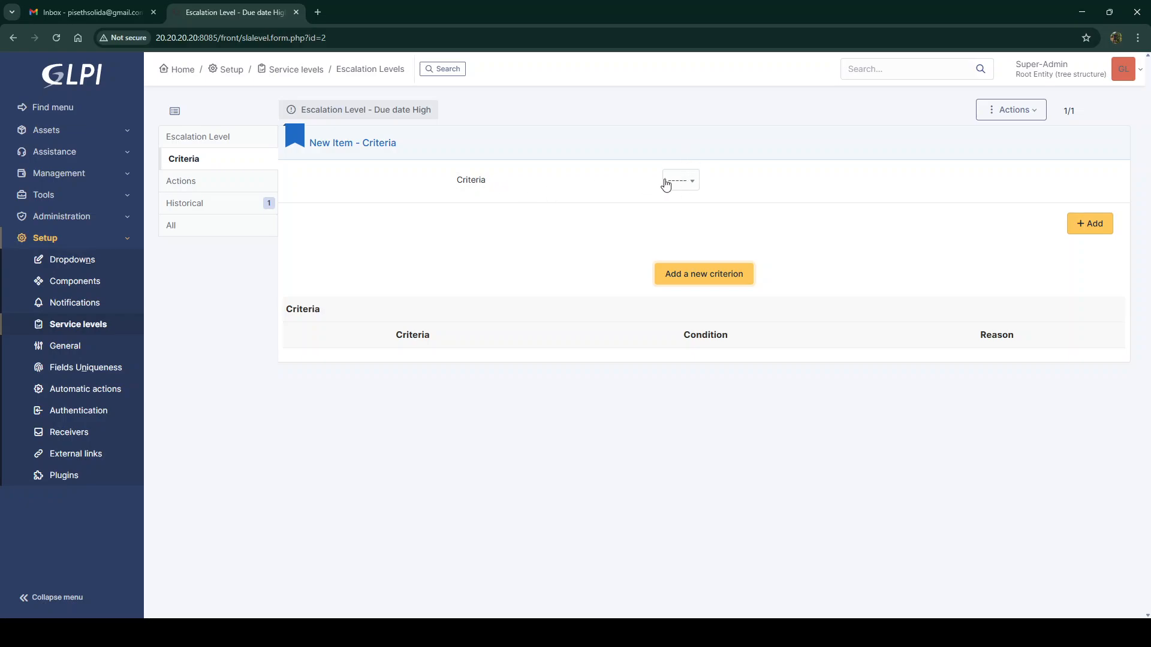
{"action": "left_click", "coordinate": [687, 182]}
{"action": "scroll", "coordinate": [719, 264], "scroll_direction": "down", "scroll_amount": 3}
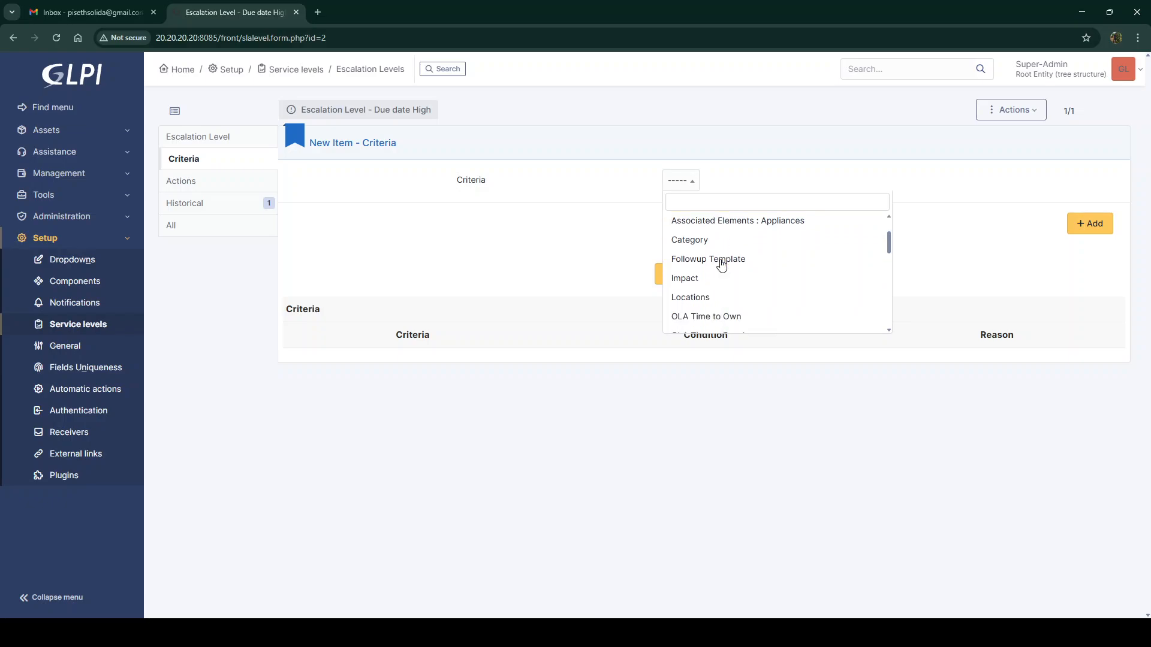
{"action": "scroll", "coordinate": [722, 264], "scroll_direction": "down", "scroll_amount": 3}
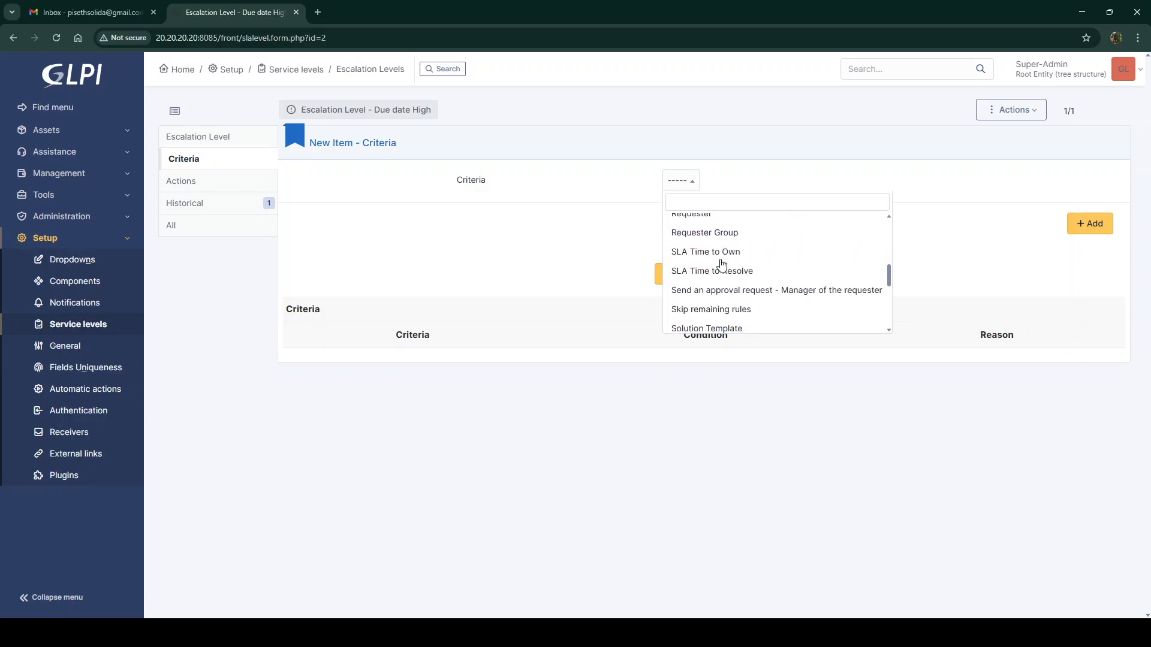
{"action": "left_click", "coordinate": [713, 277]}
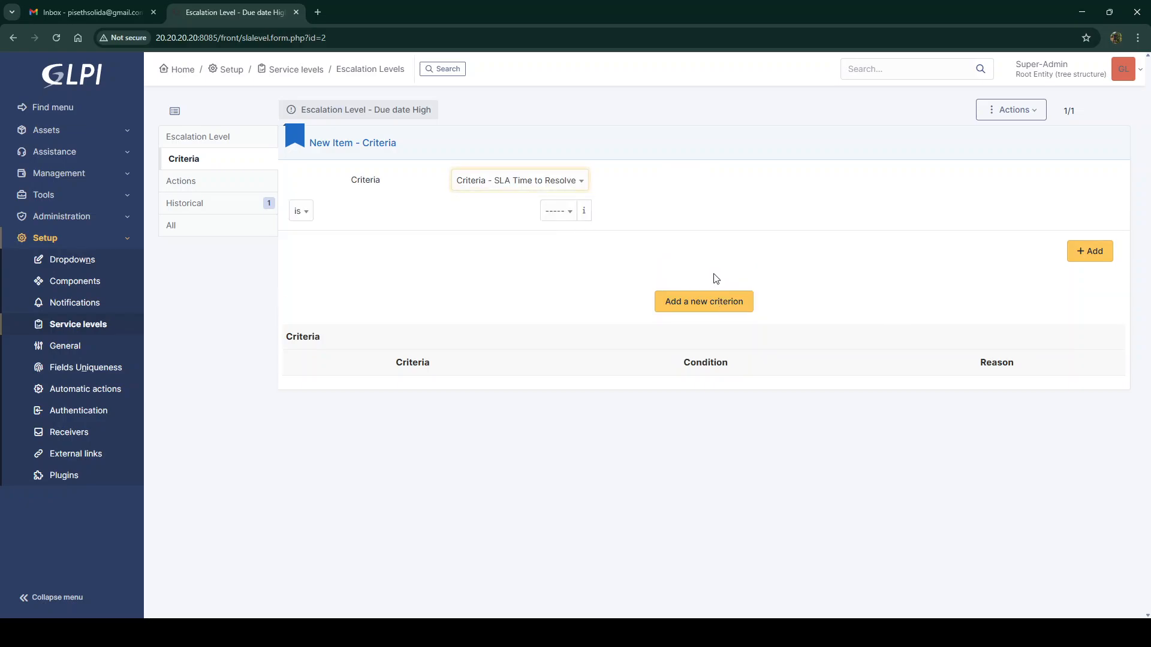
{"action": "left_click", "coordinate": [567, 211]}
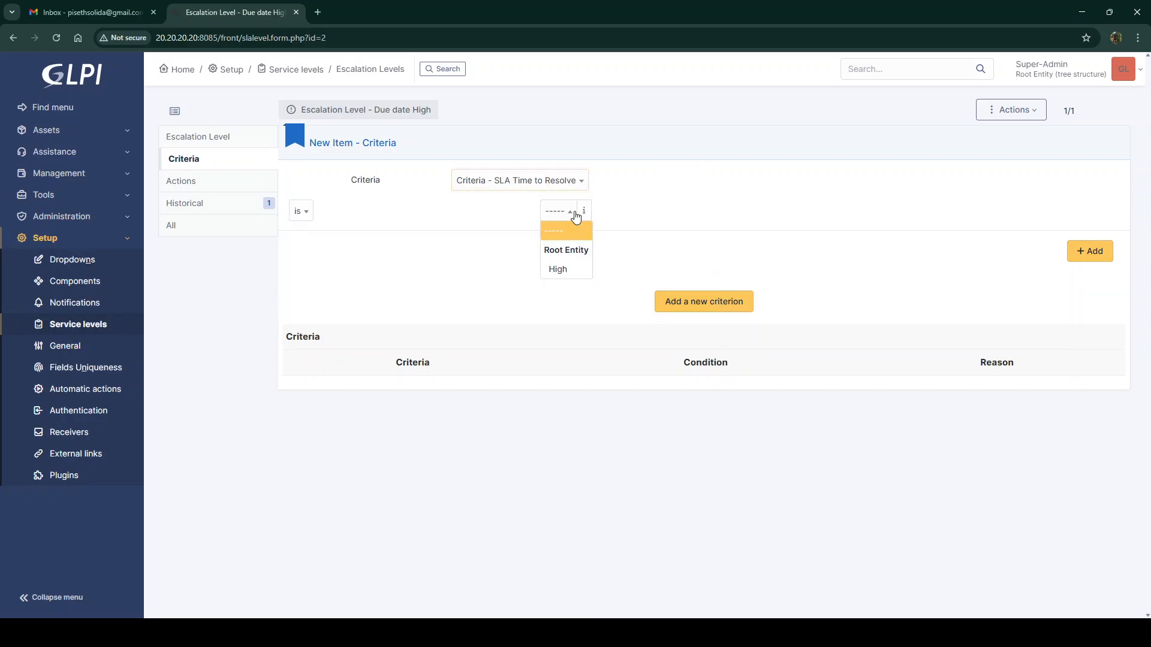
{"action": "left_click", "coordinate": [574, 268]}
{"action": "left_click", "coordinate": [1090, 251]}
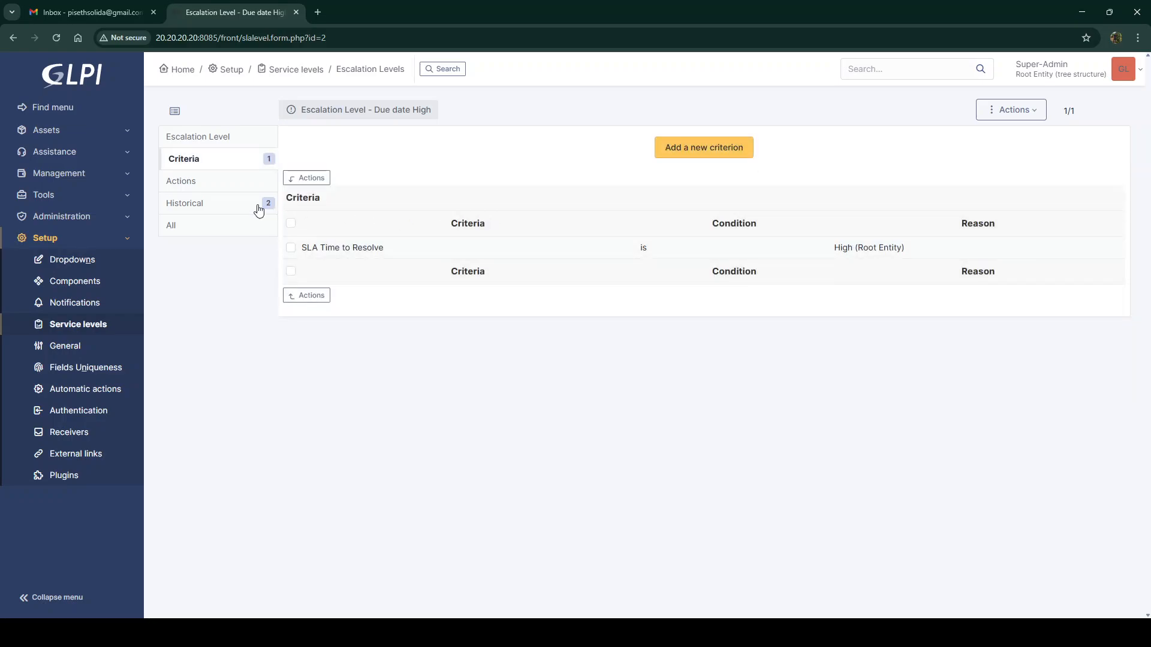
- Add an action to the Due date High escalation level: Automatic reminders of SLA, Send, Yes
{"action": "left_click", "coordinate": [200, 186]}
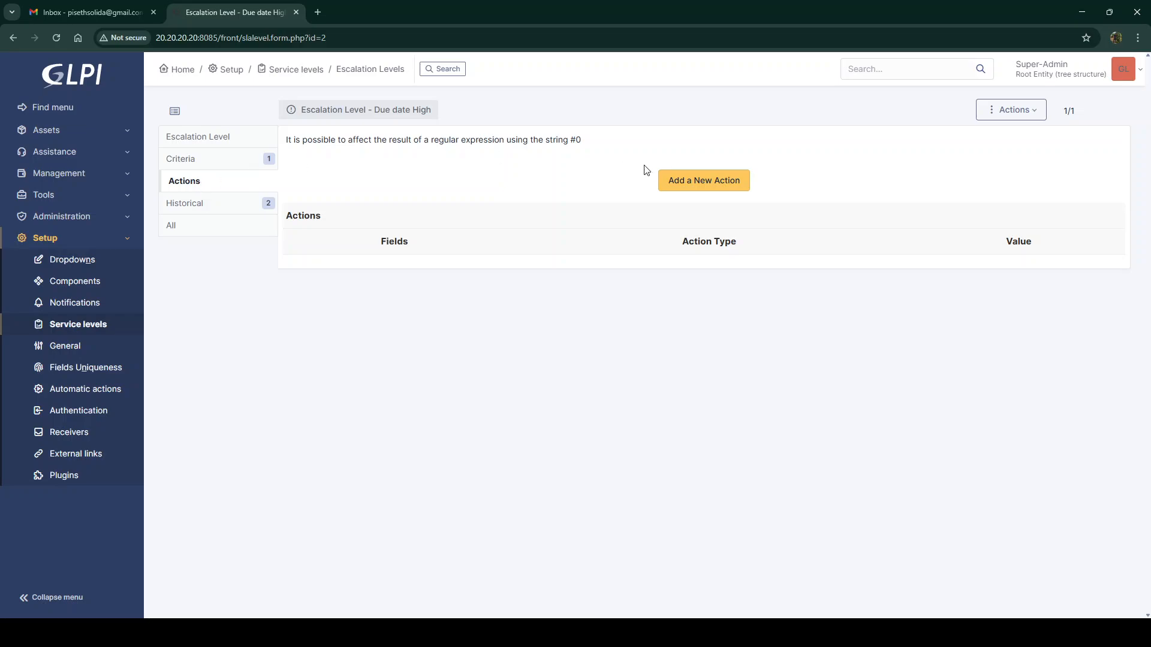
{"action": "left_click", "coordinate": [687, 182]}
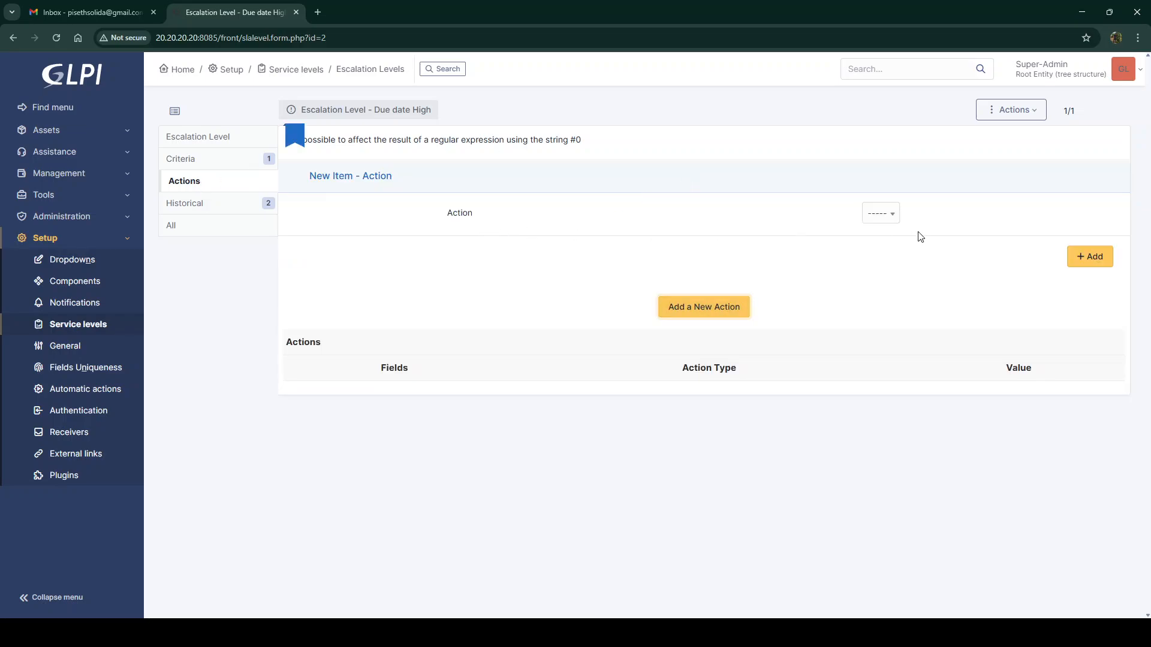
{"action": "left_click", "coordinate": [885, 216]}
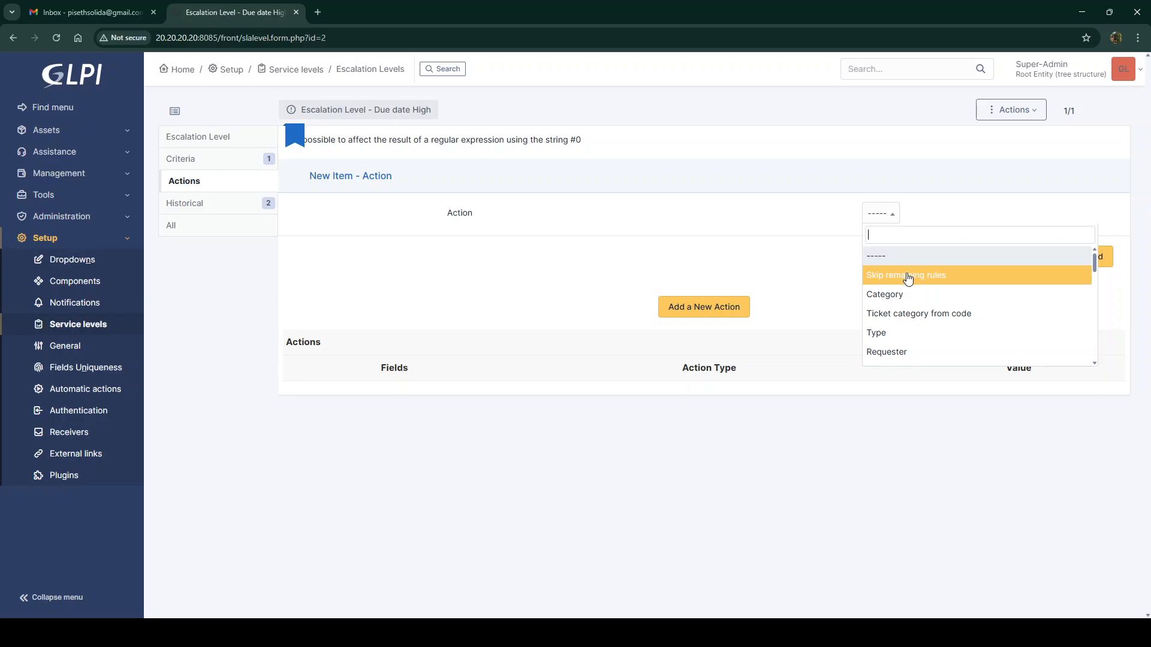
{"action": "scroll", "coordinate": [906, 280], "scroll_direction": "down", "scroll_amount": 6}
{"action": "scroll", "coordinate": [908, 280], "scroll_direction": "down", "scroll_amount": 8}
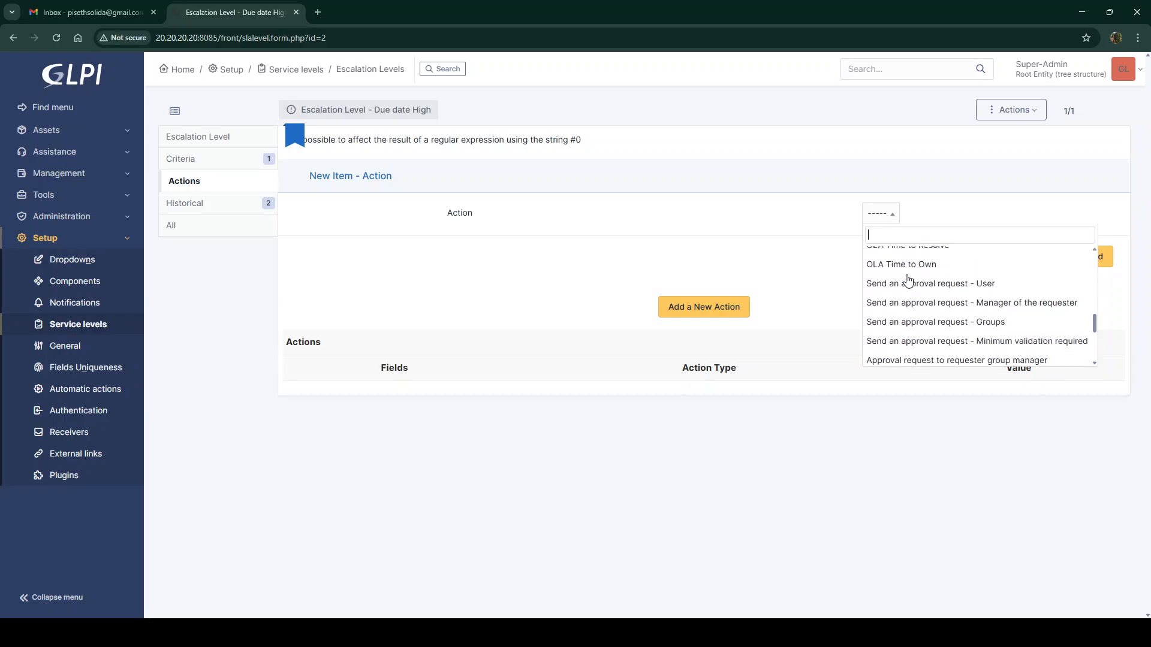
{"action": "scroll", "coordinate": [908, 280], "scroll_direction": "down", "scroll_amount": 1}
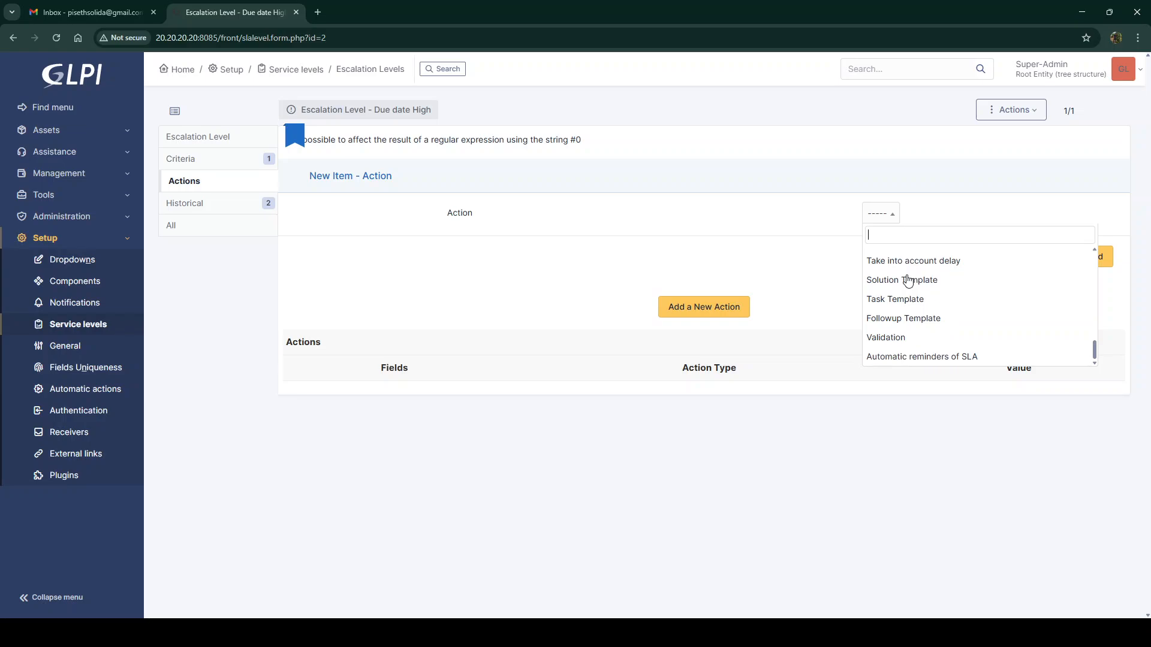
{"action": "left_click", "coordinate": [905, 358]}
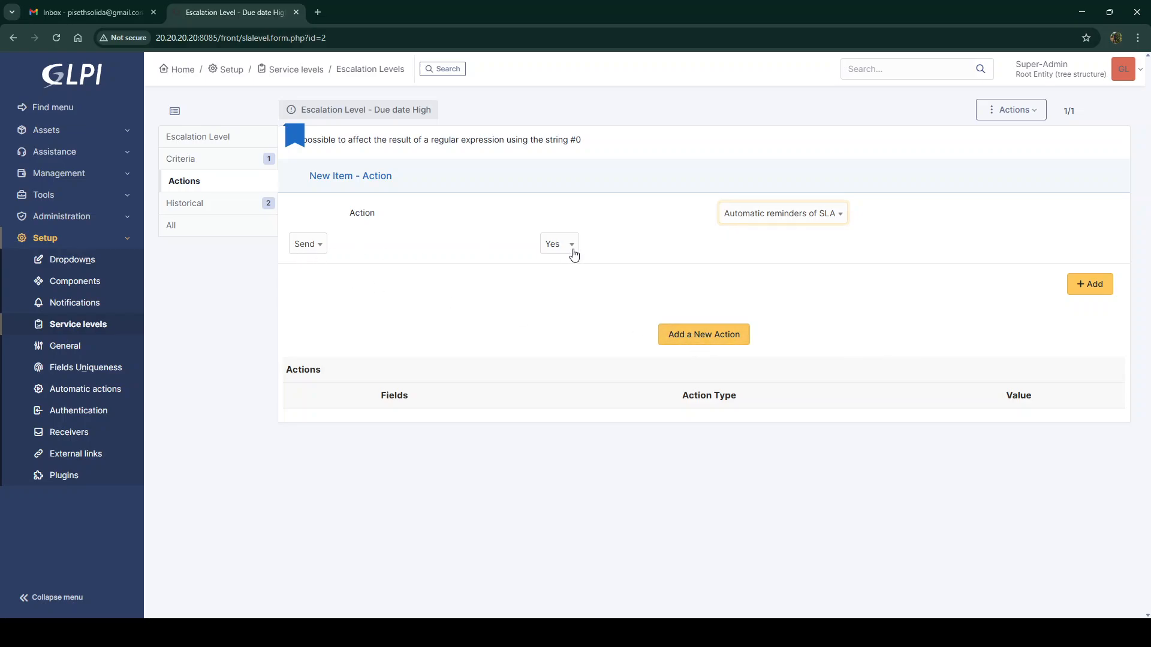
{"action": "left_click", "coordinate": [1103, 284]}
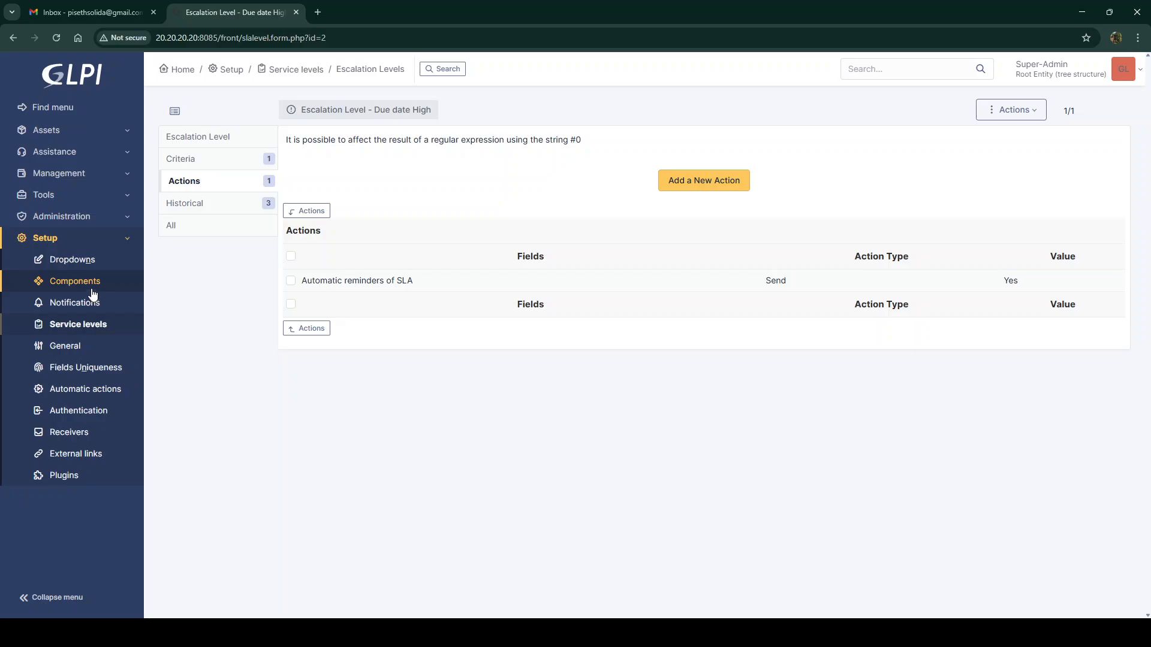
- Create a notification template for Tickets named "SLA email notification"
{"action": "left_click", "coordinate": [81, 242]}
{"action": "left_click", "coordinate": [81, 243]}
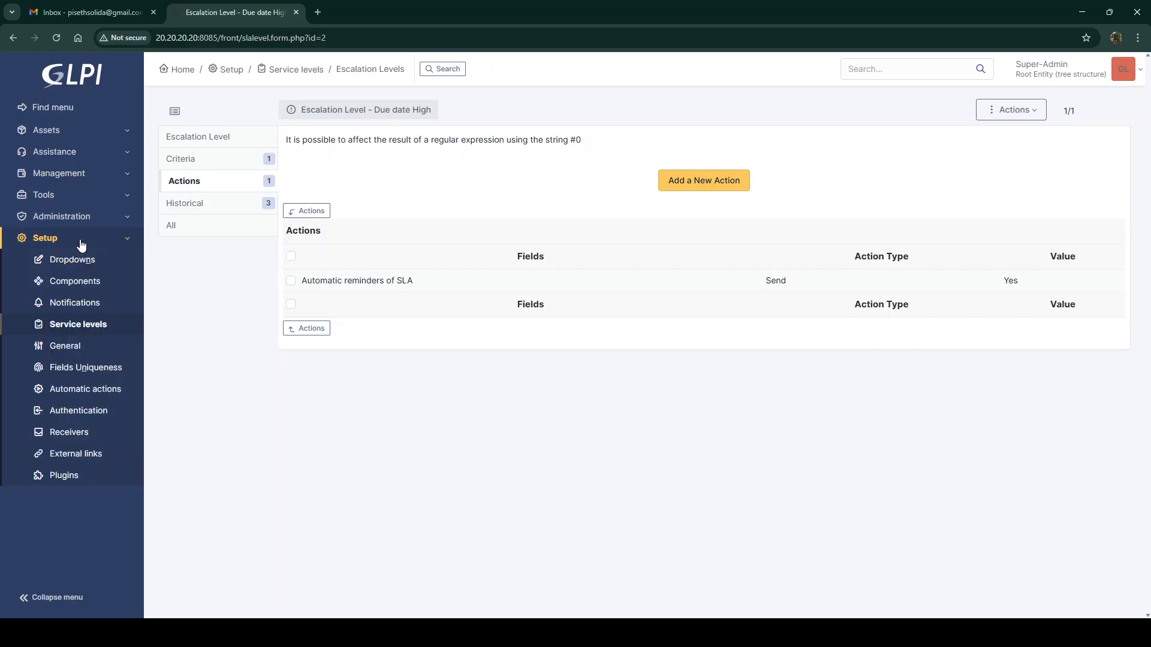
{"action": "left_click", "coordinate": [73, 303]}
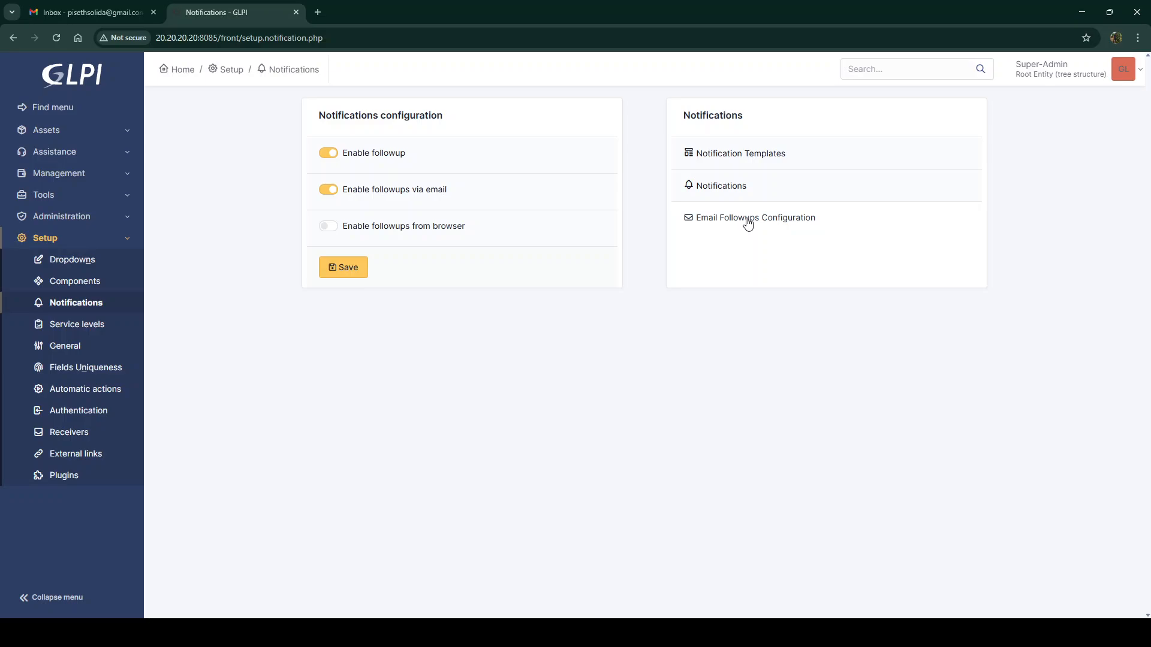
{"action": "left_click", "coordinate": [734, 157]}
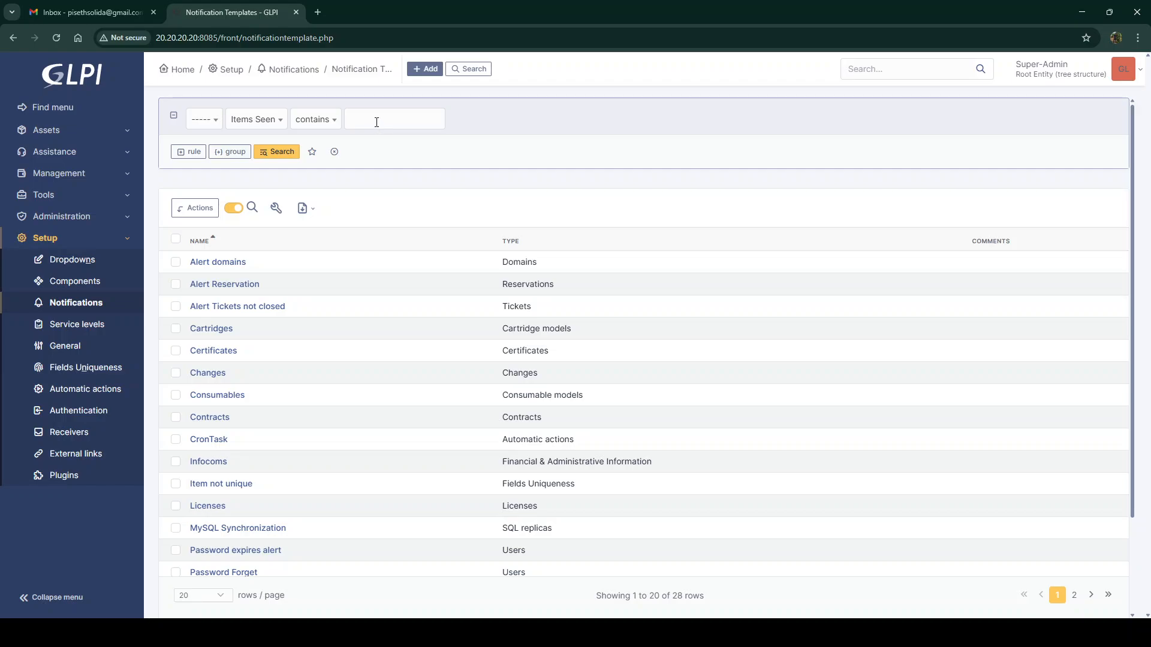
{"action": "left_click", "coordinate": [377, 122]}
{"action": "left_click", "coordinate": [425, 69]}
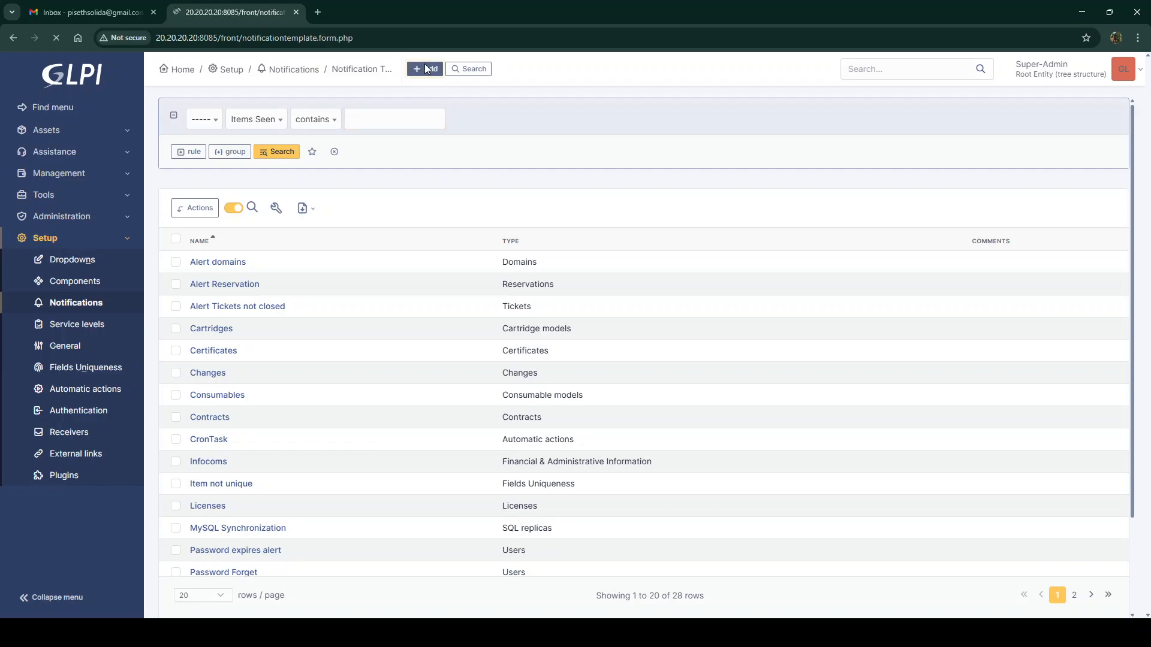
{"action": "left_click", "coordinate": [346, 154]}
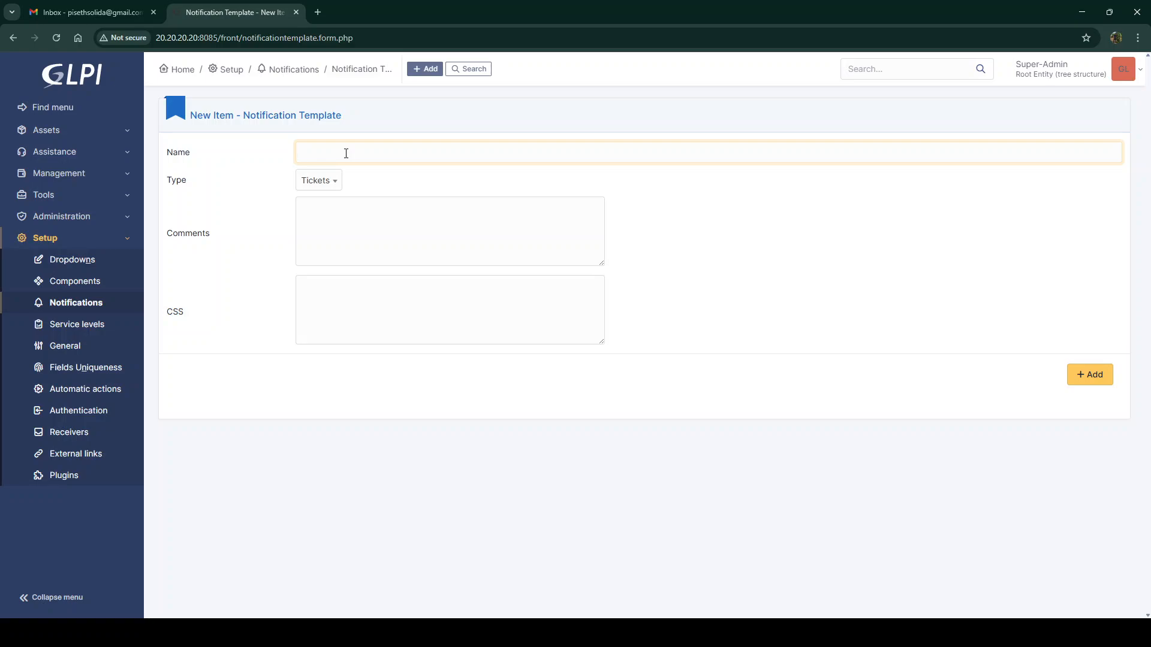
{"action": "type", "text": "SLA email notification"}
{"action": "left_click", "coordinate": [1073, 375]}
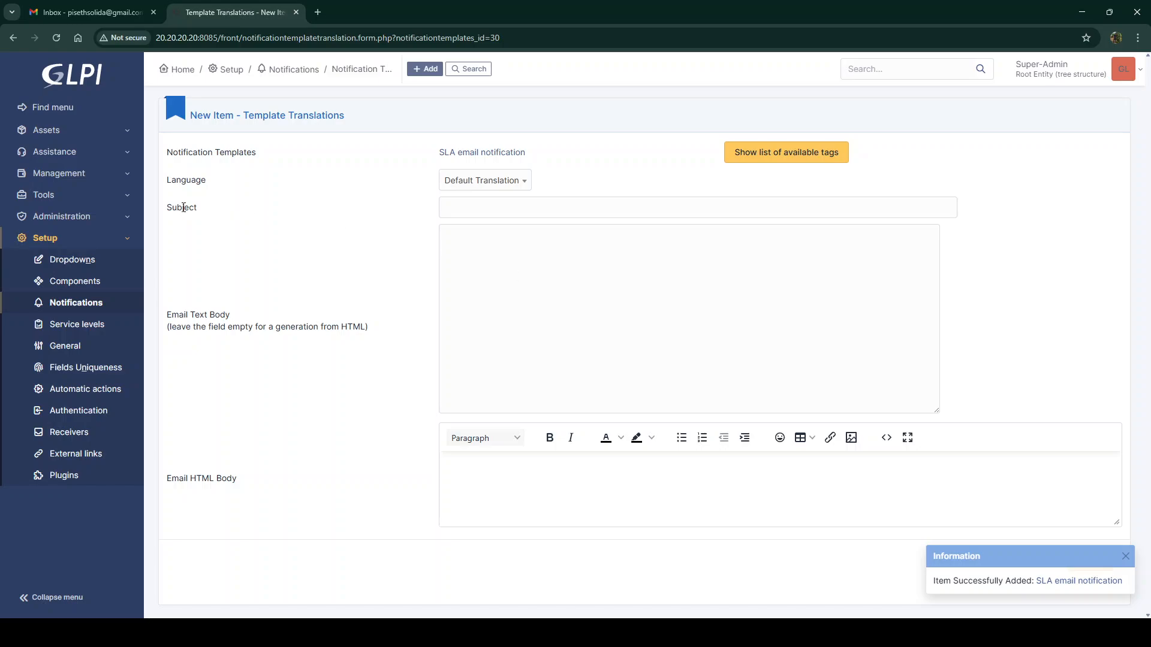
- Add a default translation to the SLA email notification template with "SLA notification" as both the subject and the email text body
{"action": "left_click", "coordinate": [489, 213]}
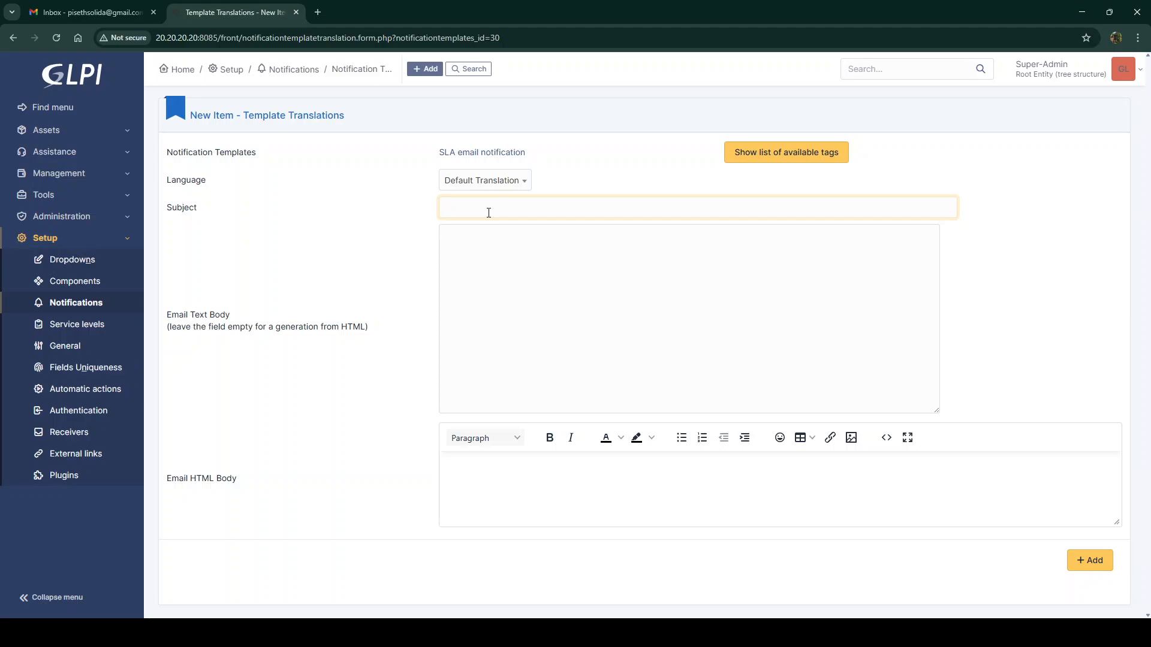
{"action": "type", "text": "SLA notification"}
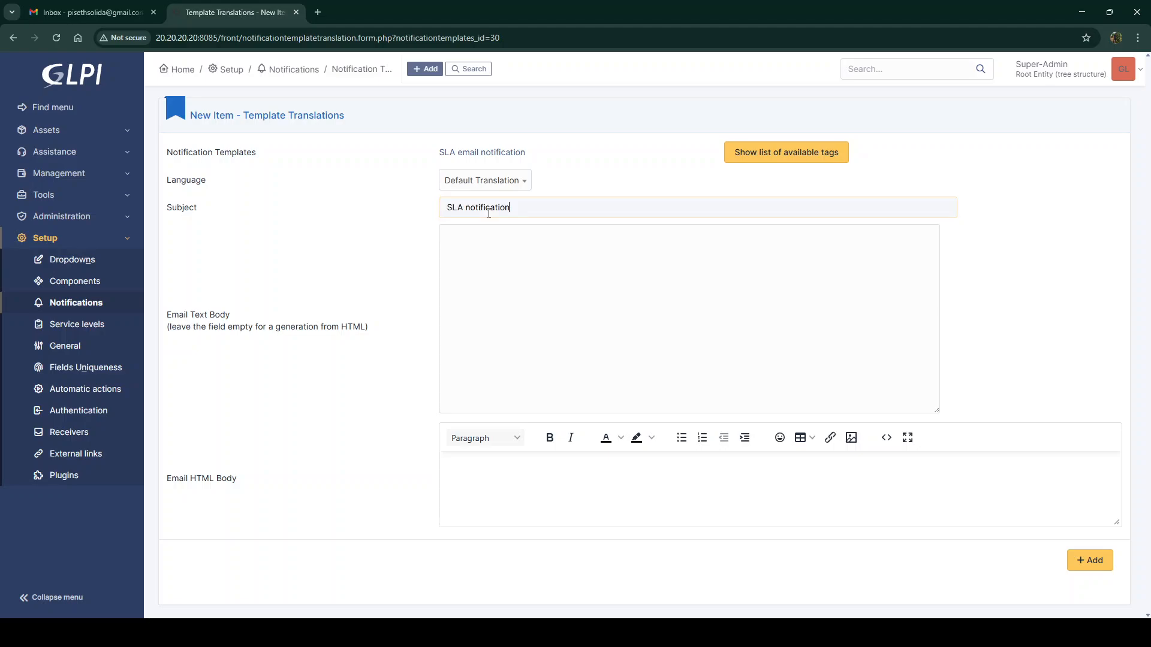
{"action": "left_click_drag", "start_coordinate": [513, 207], "coordinate": [407, 216]}
{"action": "key", "text": "ctrl+c"}
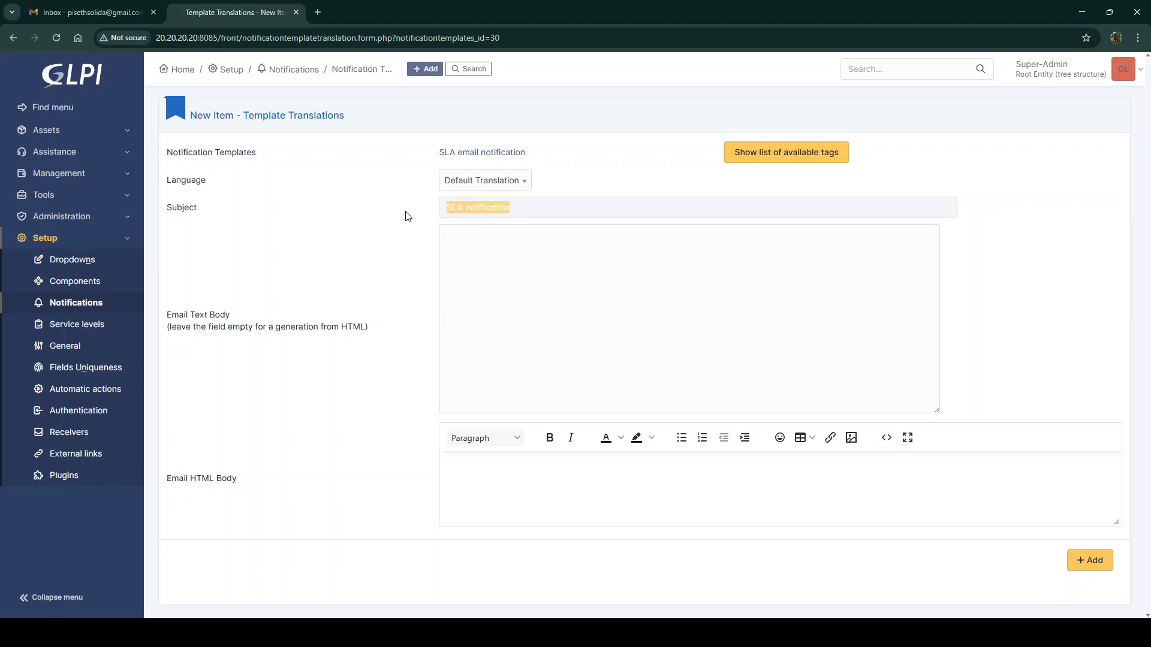
{"action": "left_click", "coordinate": [500, 257]}
{"action": "key", "text": "ctrl+v"}
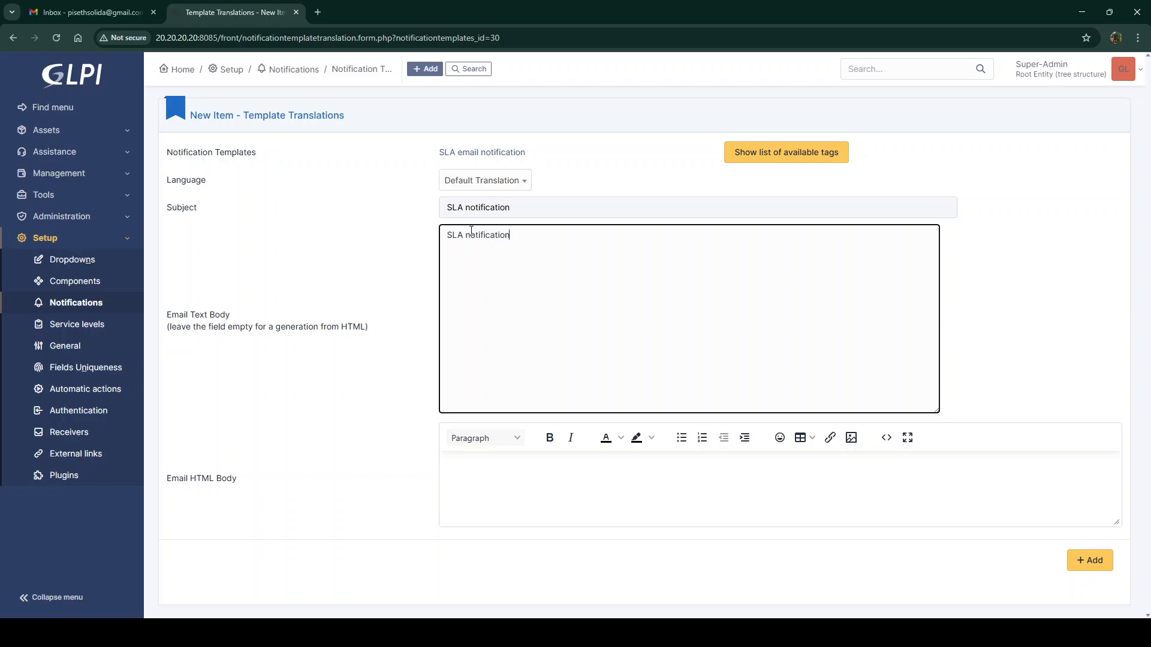
{"action": "left_click", "coordinate": [1089, 559]}
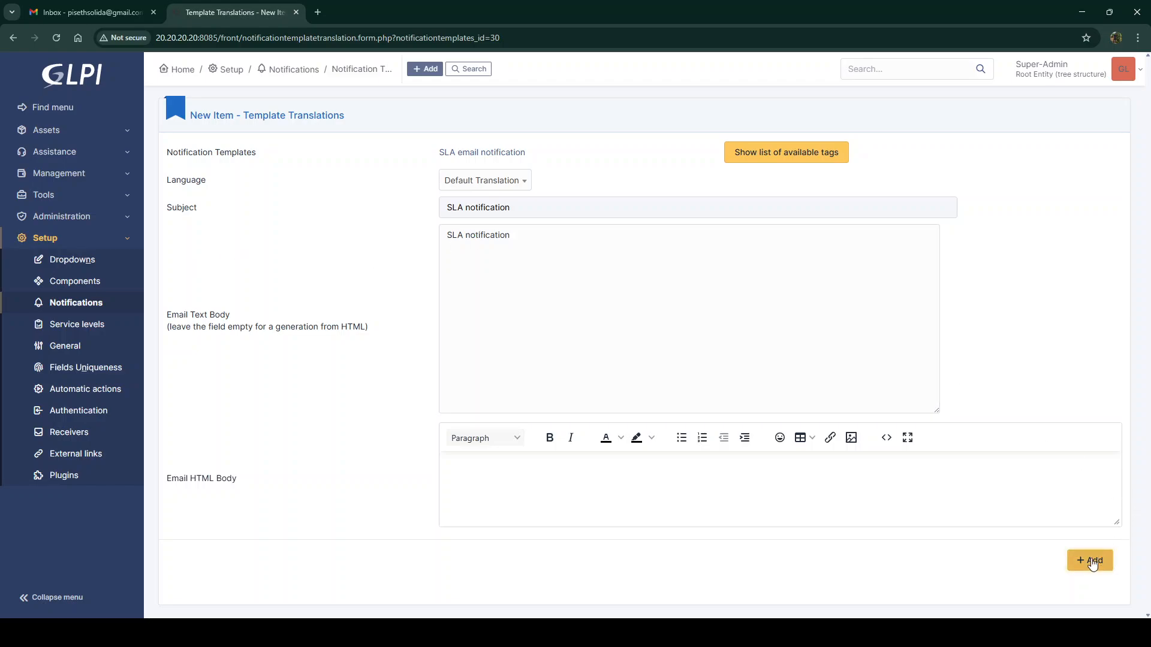
- Start a new notification named "Test SLA", set as active and with responses allowed
{"action": "left_click", "coordinate": [60, 302]}
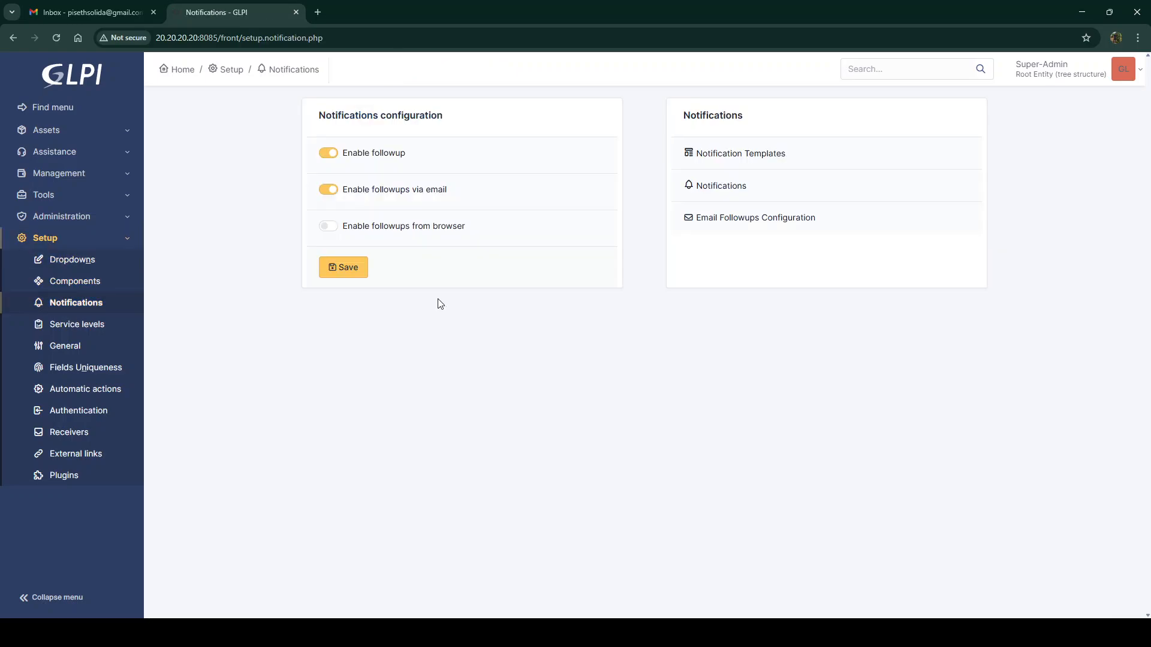
{"action": "left_click", "coordinate": [713, 191]}
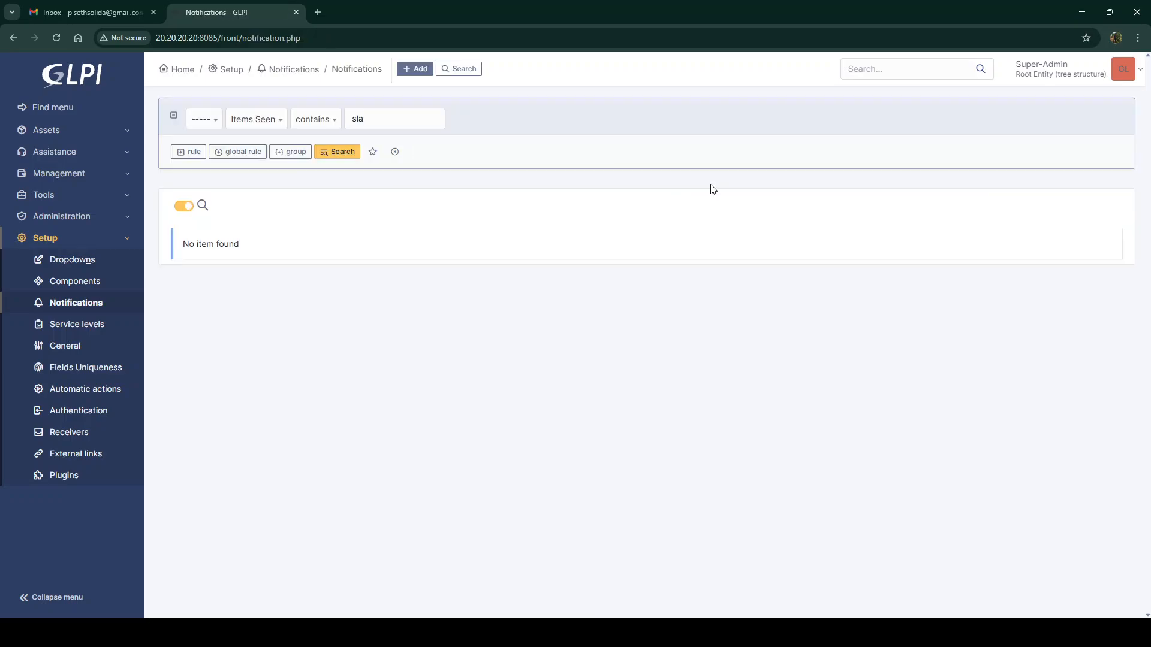
{"action": "left_click_drag", "start_coordinate": [372, 124], "coordinate": [337, 130]}
{"action": "key", "text": "BackSpace"}
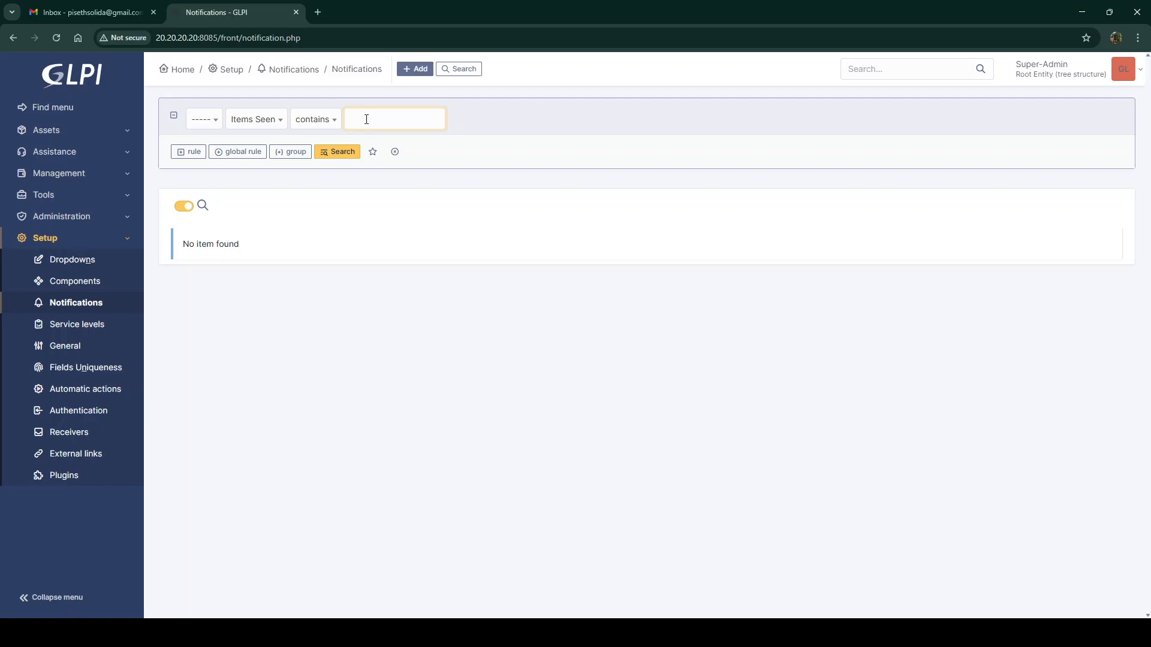
{"action": "left_click", "coordinate": [415, 69]}
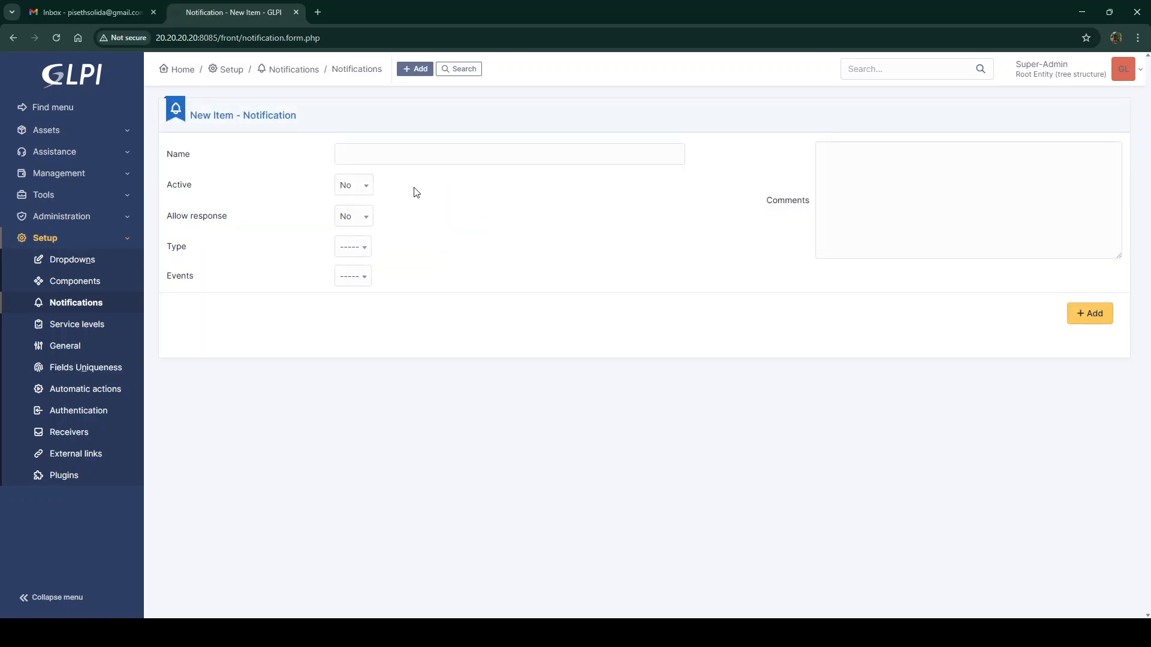
{"action": "left_click", "coordinate": [395, 154]}
{"action": "type", "text": "Test SLA"}
{"action": "left_click", "coordinate": [351, 187]}
{"action": "left_click", "coordinate": [355, 224]}
{"action": "left_click", "coordinate": [356, 221]}
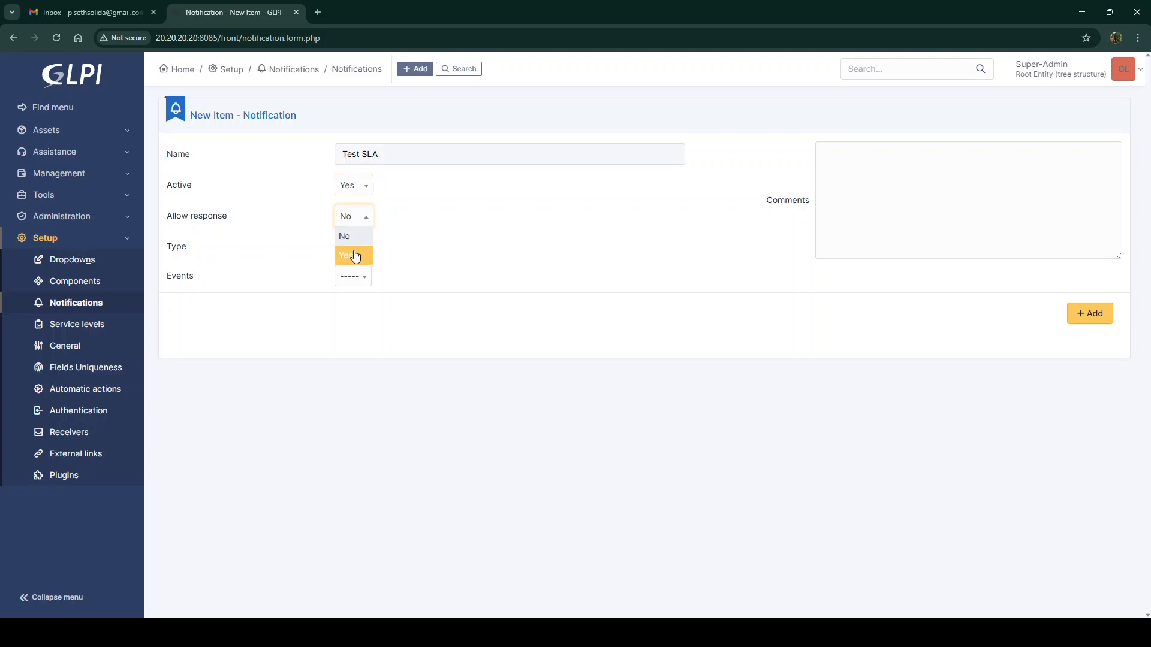
{"action": "left_click", "coordinate": [354, 253]}
- Set the Test SLA notification's type to Tickets and its event to Automatic Reminders of SLAs, and add it
{"action": "left_click", "coordinate": [366, 248]}
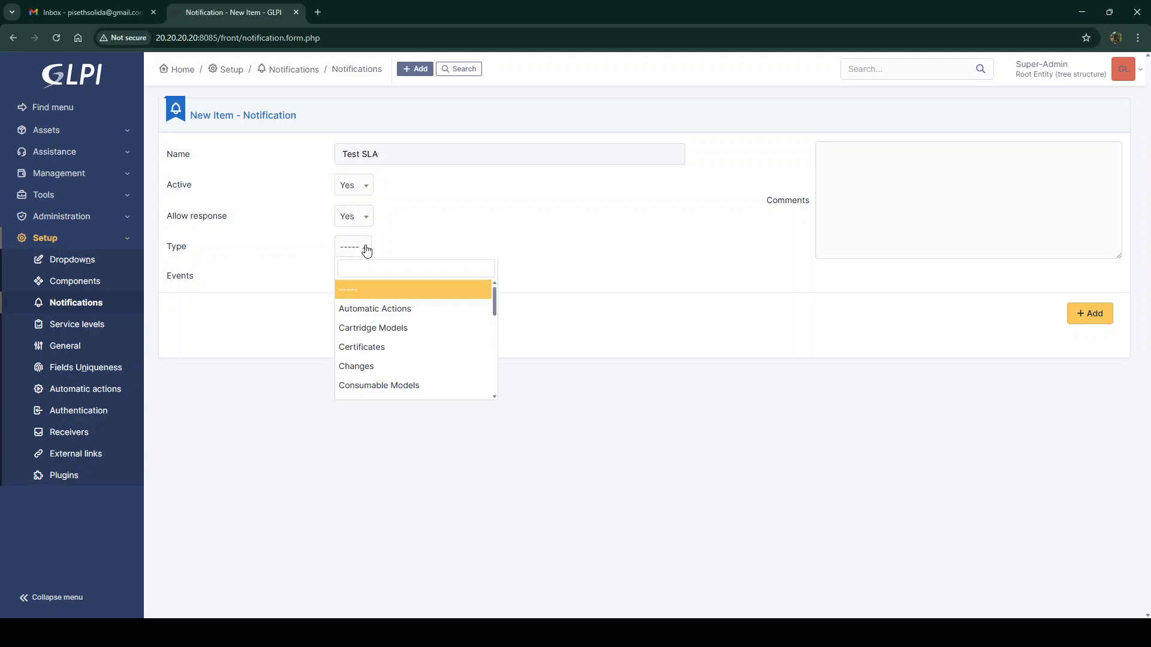
{"action": "scroll", "coordinate": [393, 342], "scroll_direction": "down", "scroll_amount": 1}
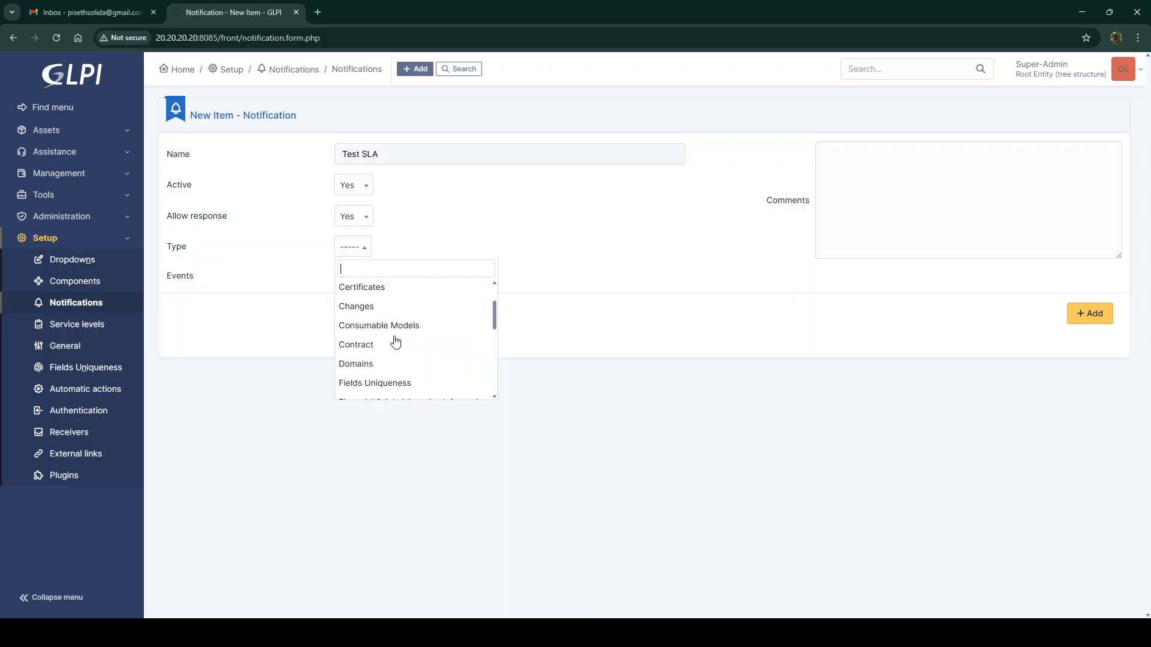
{"action": "scroll", "coordinate": [395, 342], "scroll_direction": "down", "scroll_amount": 5}
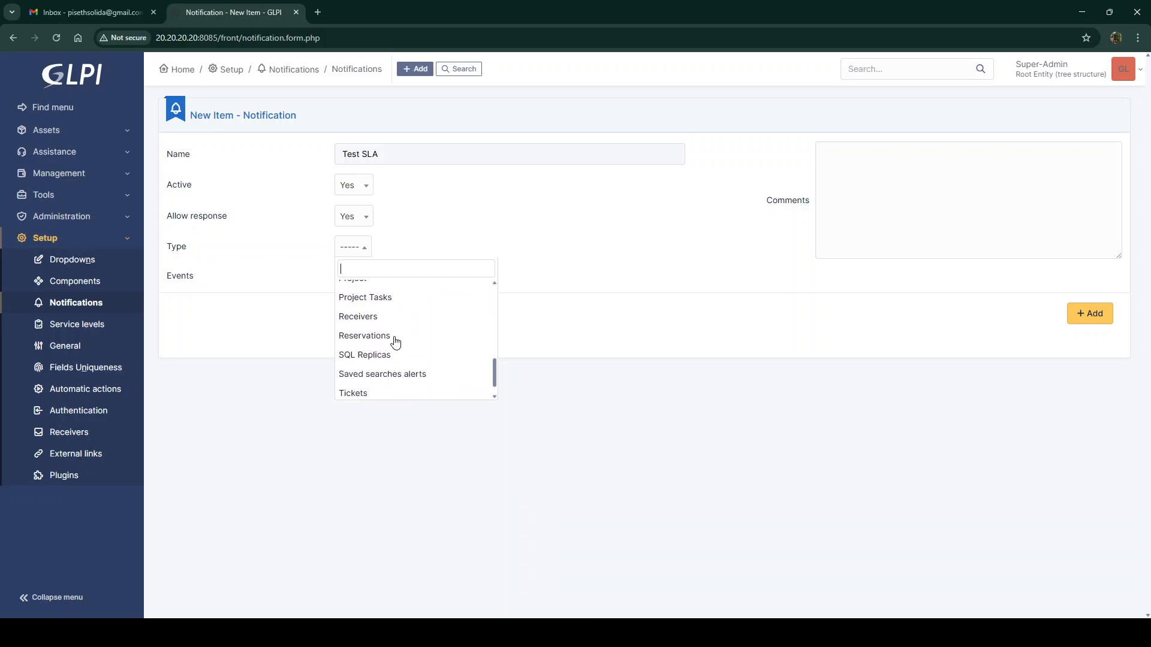
{"action": "scroll", "coordinate": [394, 340], "scroll_direction": "down", "scroll_amount": 1}
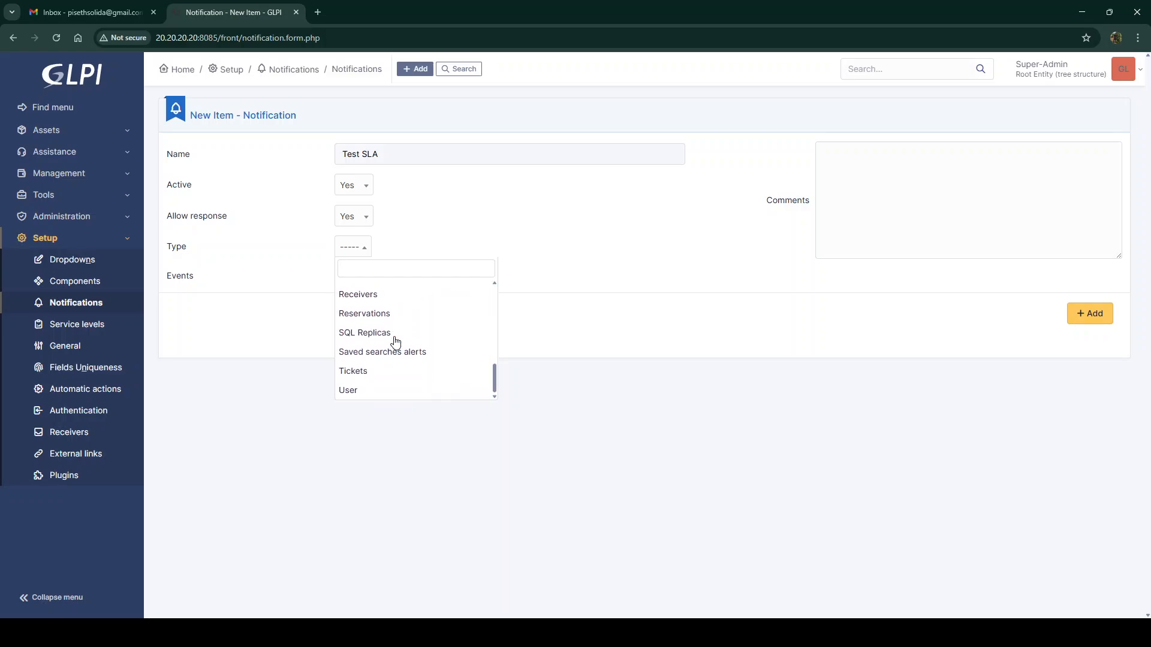
{"action": "left_click", "coordinate": [367, 372]}
{"action": "left_click", "coordinate": [354, 280]}
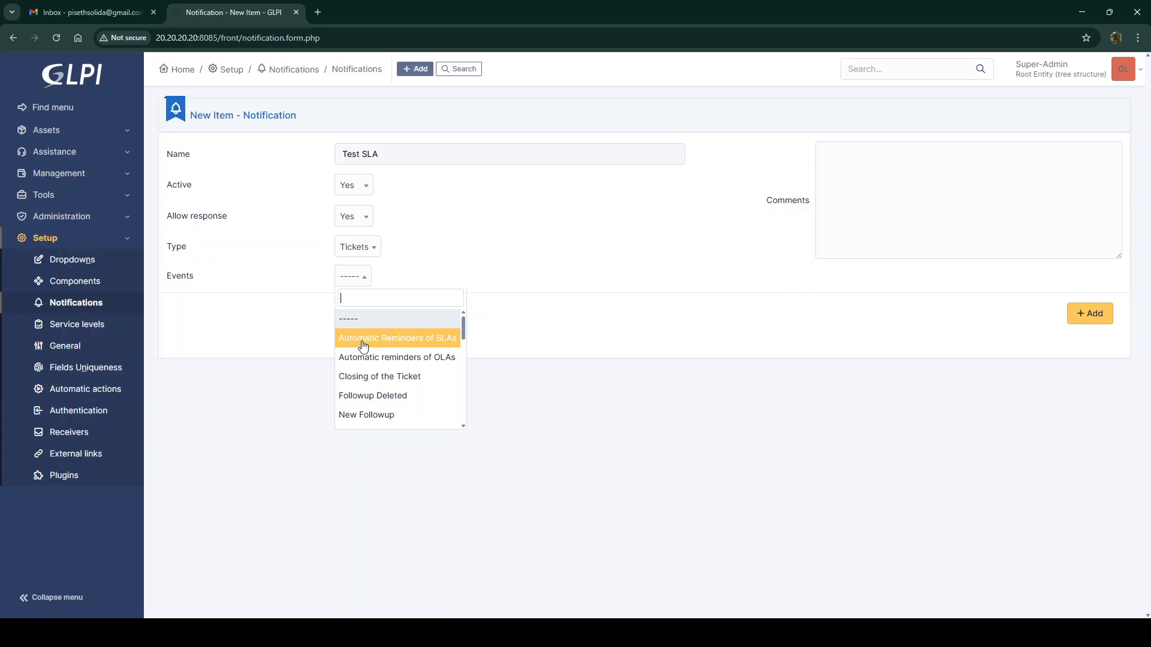
{"action": "left_click", "coordinate": [423, 347]}
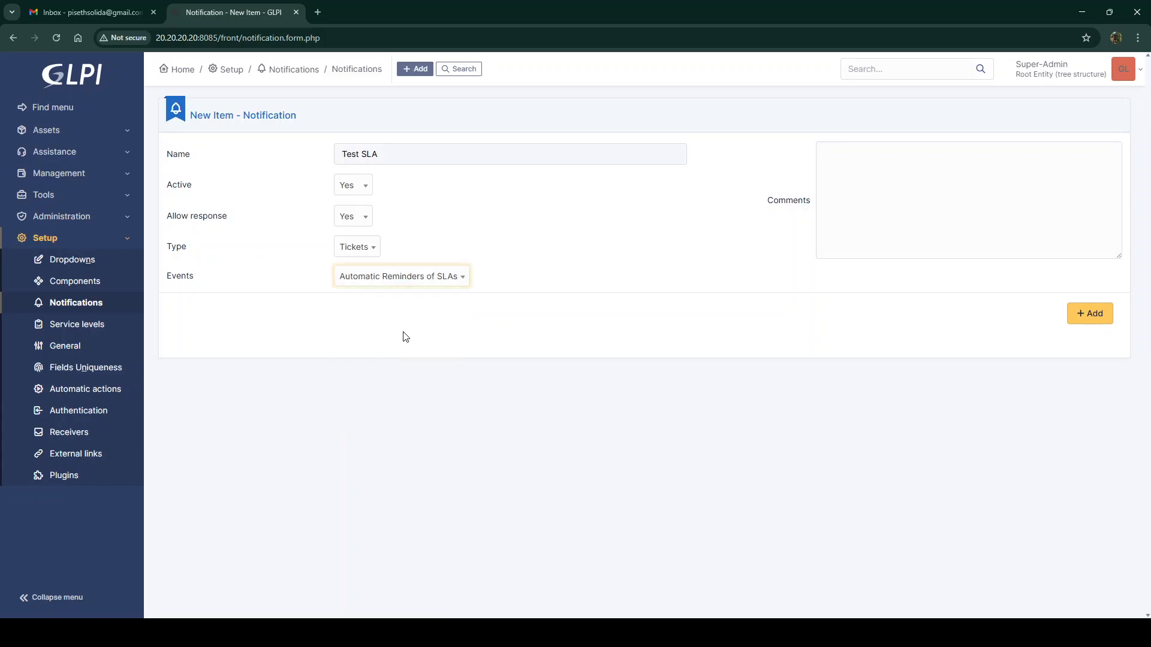
{"action": "left_click", "coordinate": [1102, 316]}
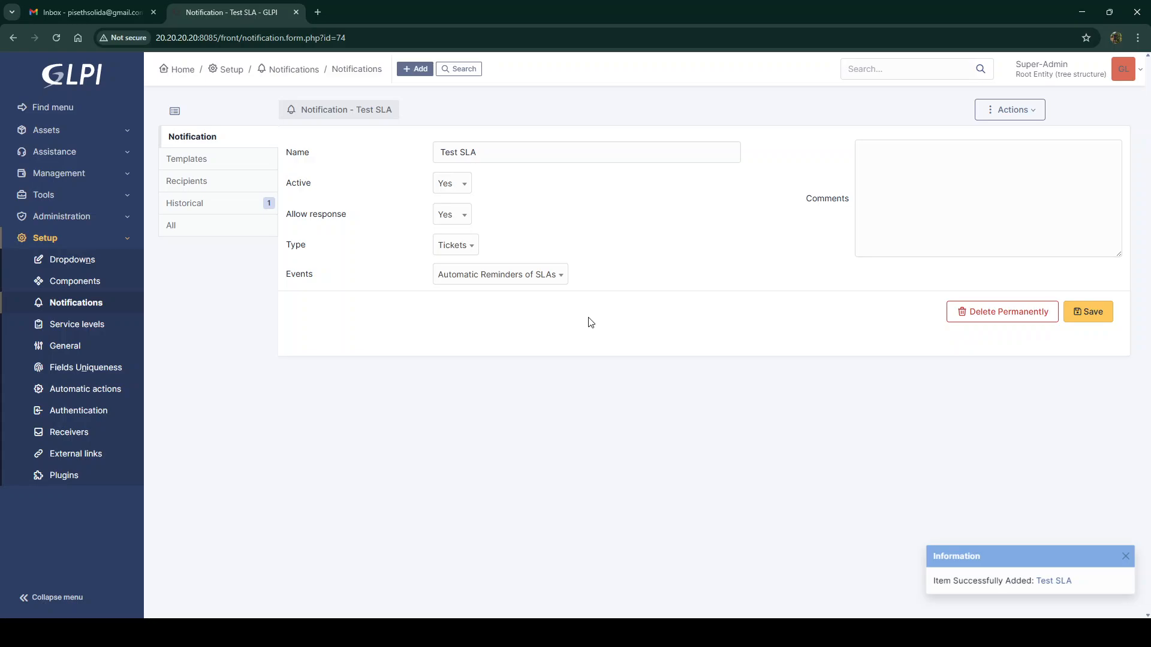
- Attach the SLA email notification template to the Test SLA notification in Email mode
{"action": "left_click", "coordinate": [196, 164]}
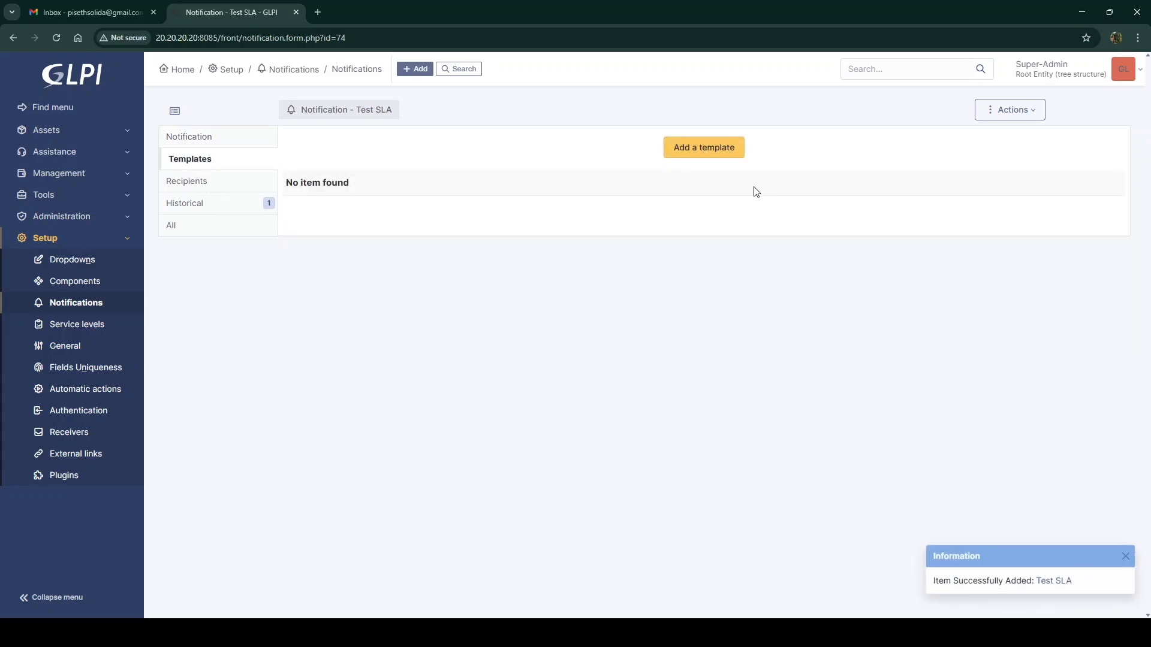
{"action": "left_click", "coordinate": [709, 154]}
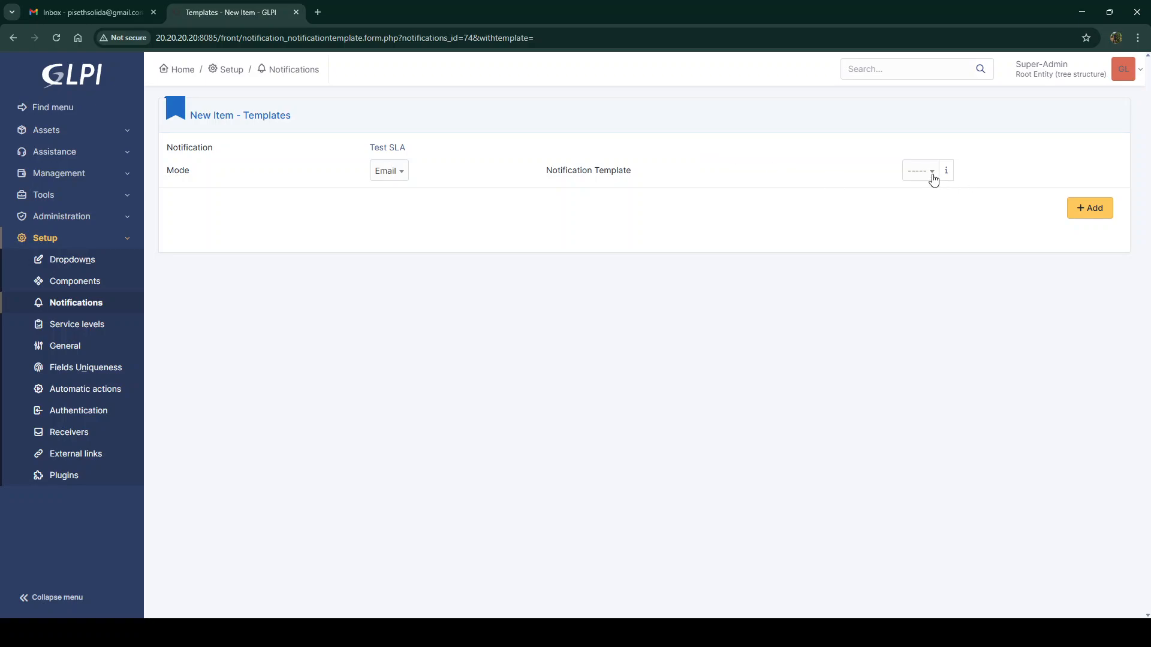
{"action": "left_click", "coordinate": [920, 172]}
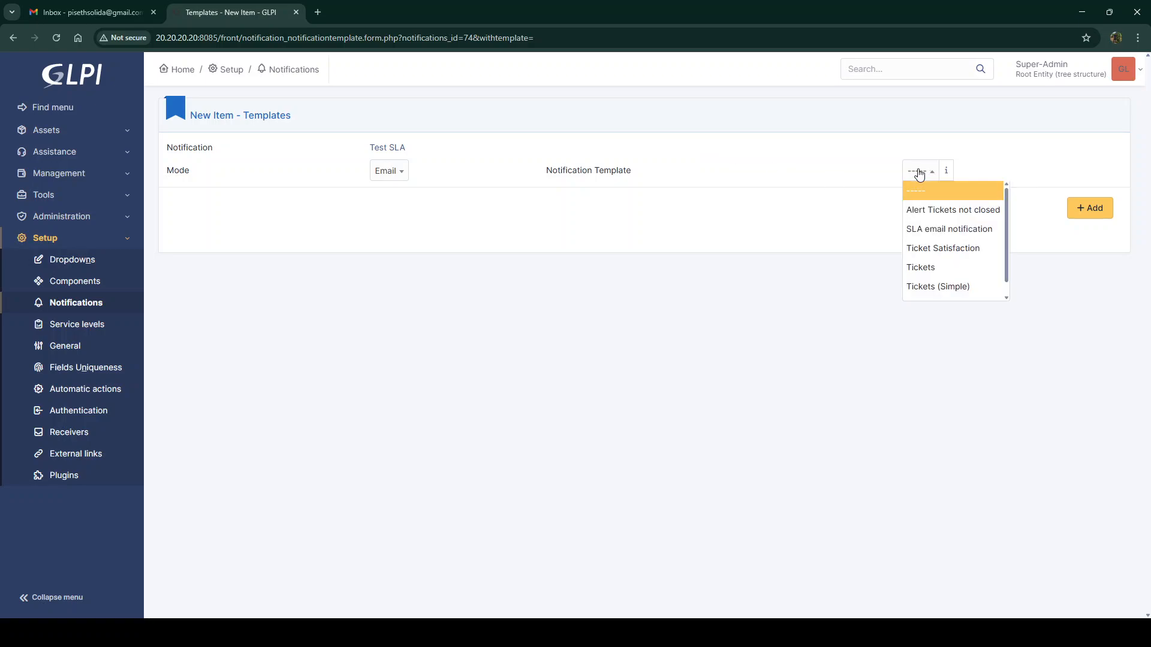
{"action": "left_click", "coordinate": [946, 234]}
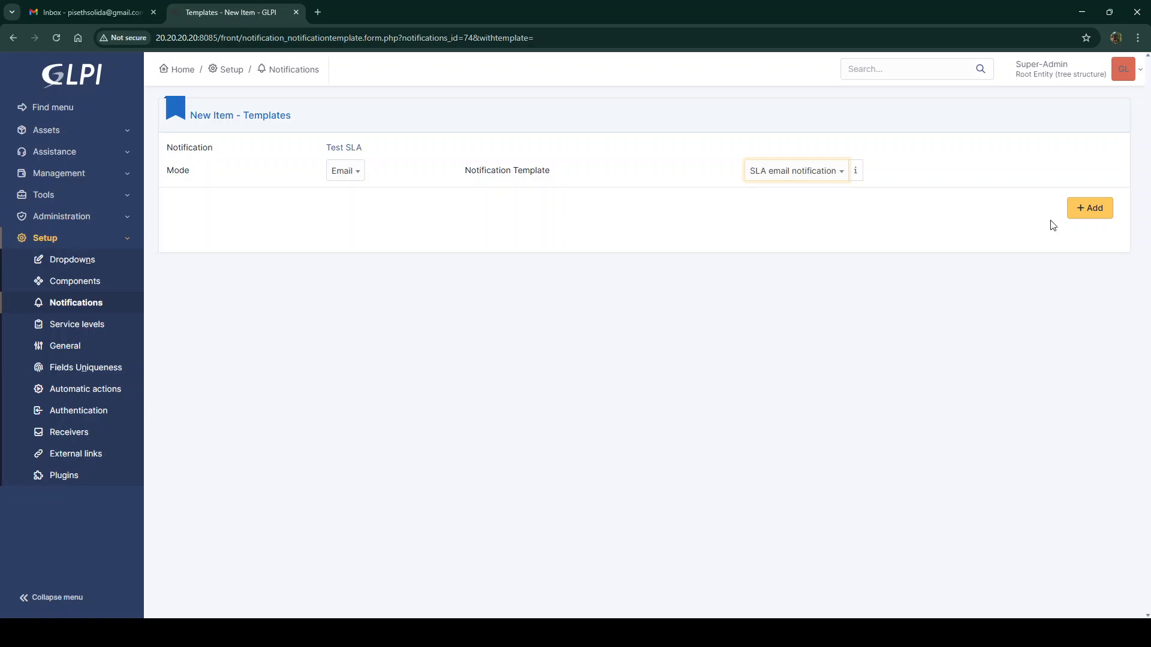
{"action": "left_click", "coordinate": [1091, 208]}
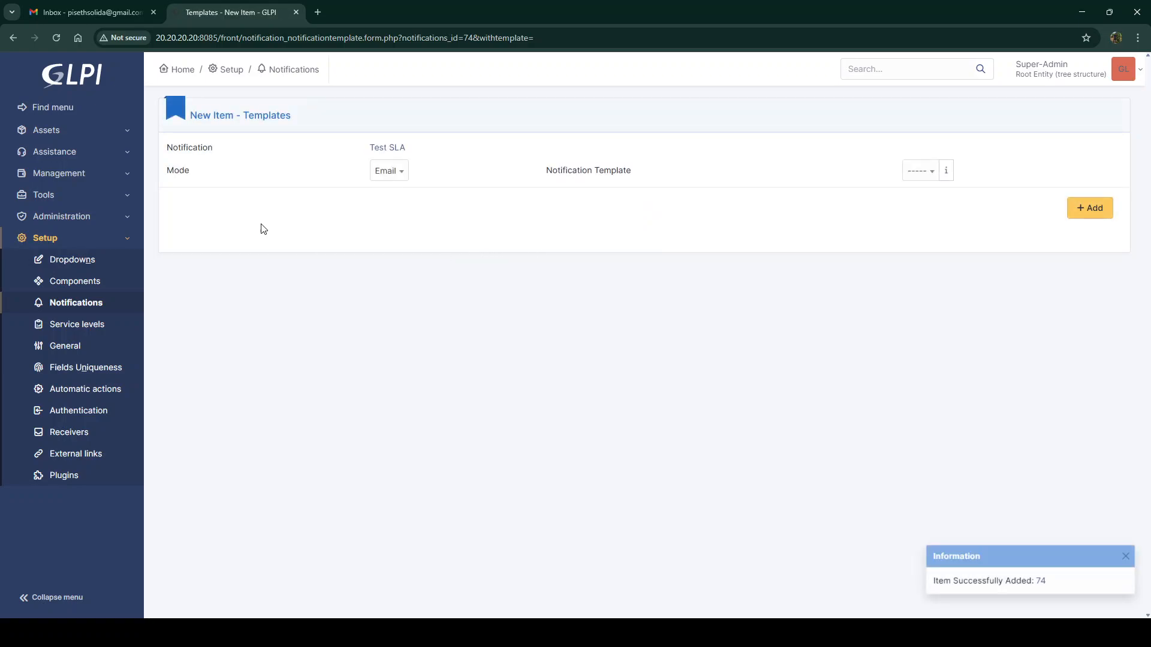
- Add Administrator as a recipient of the Test SLA notification and update it
{"action": "left_click", "coordinate": [275, 73]}
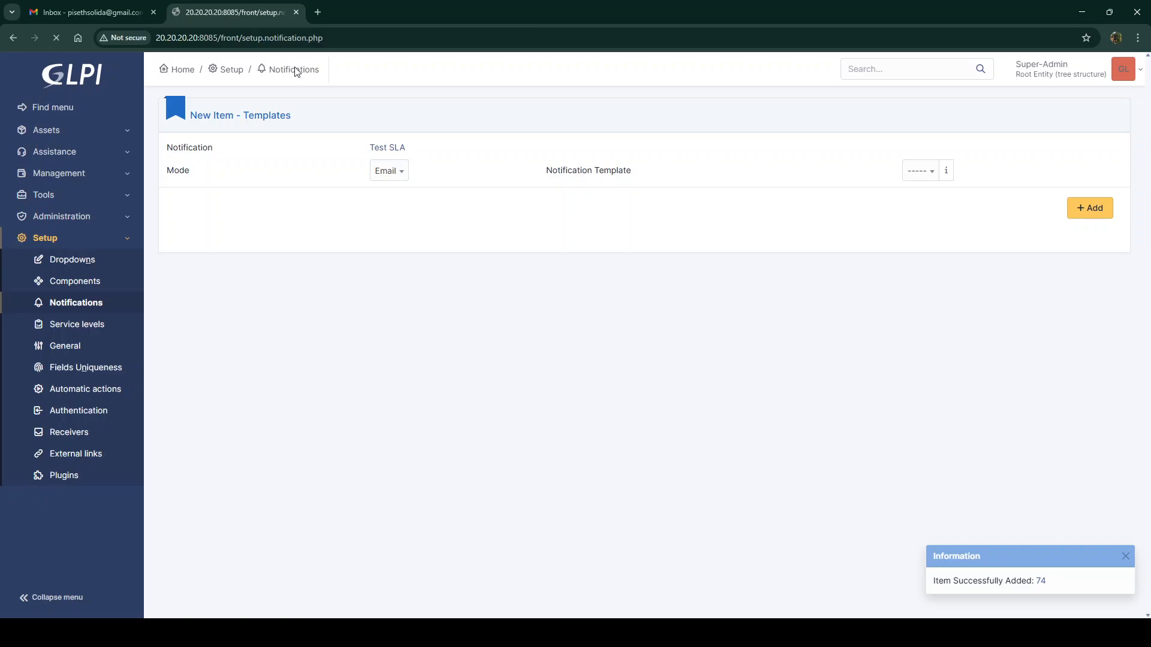
{"action": "left_click", "coordinate": [727, 186]}
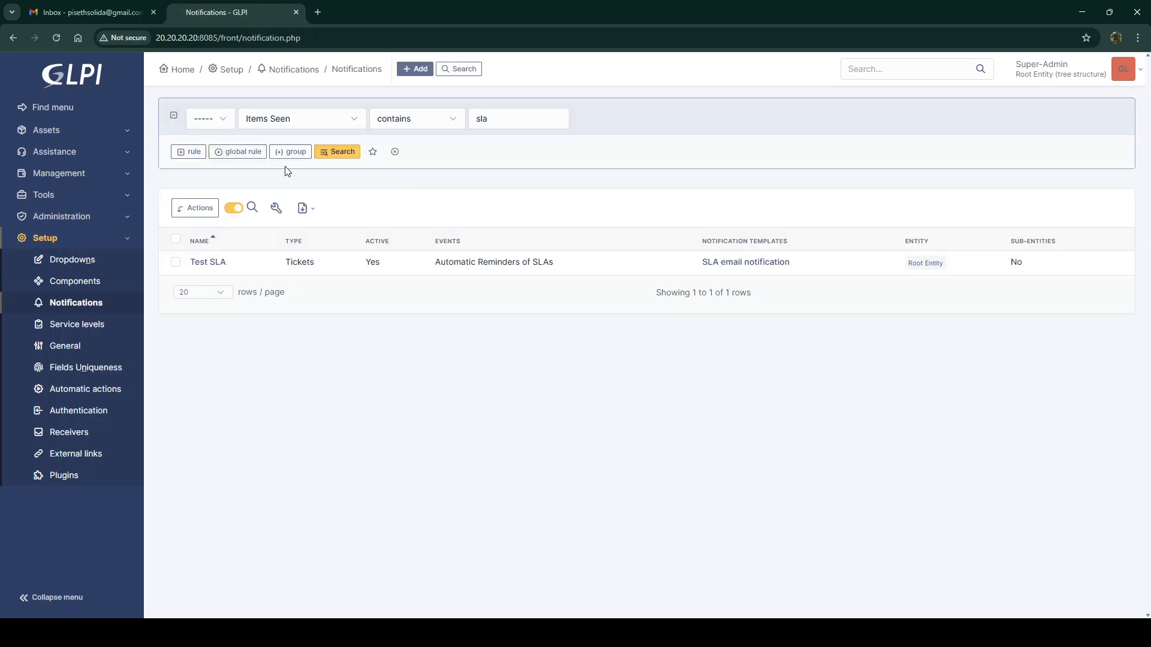
{"action": "left_click", "coordinate": [208, 261]}
{"action": "left_click", "coordinate": [197, 184]}
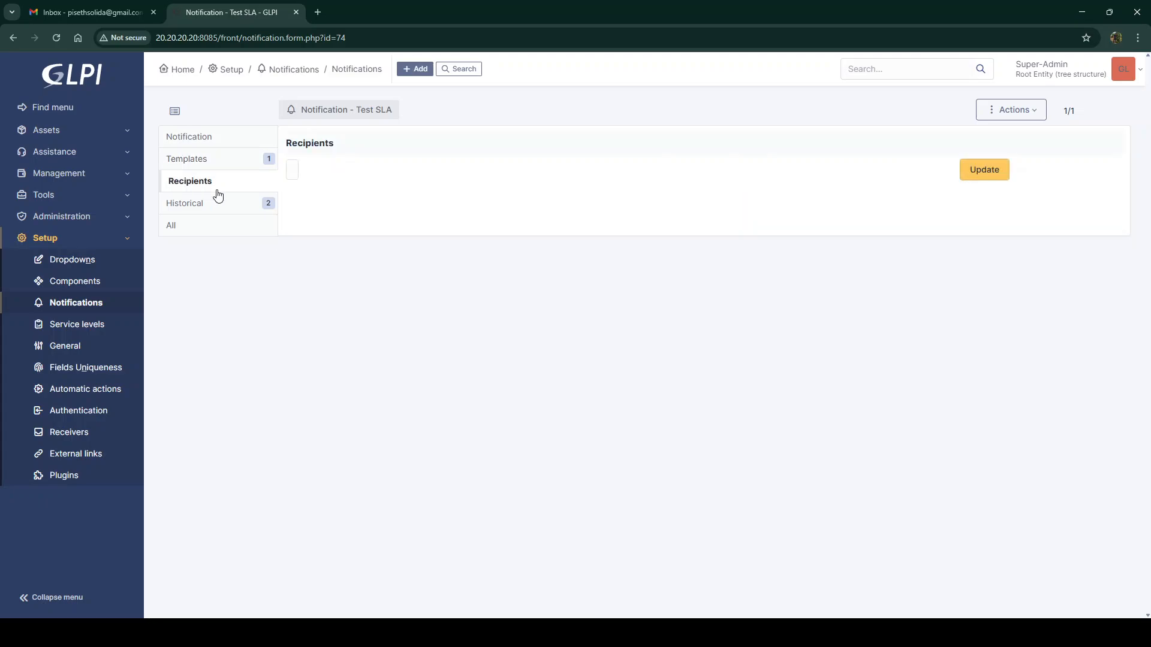
{"action": "left_click", "coordinate": [294, 170]}
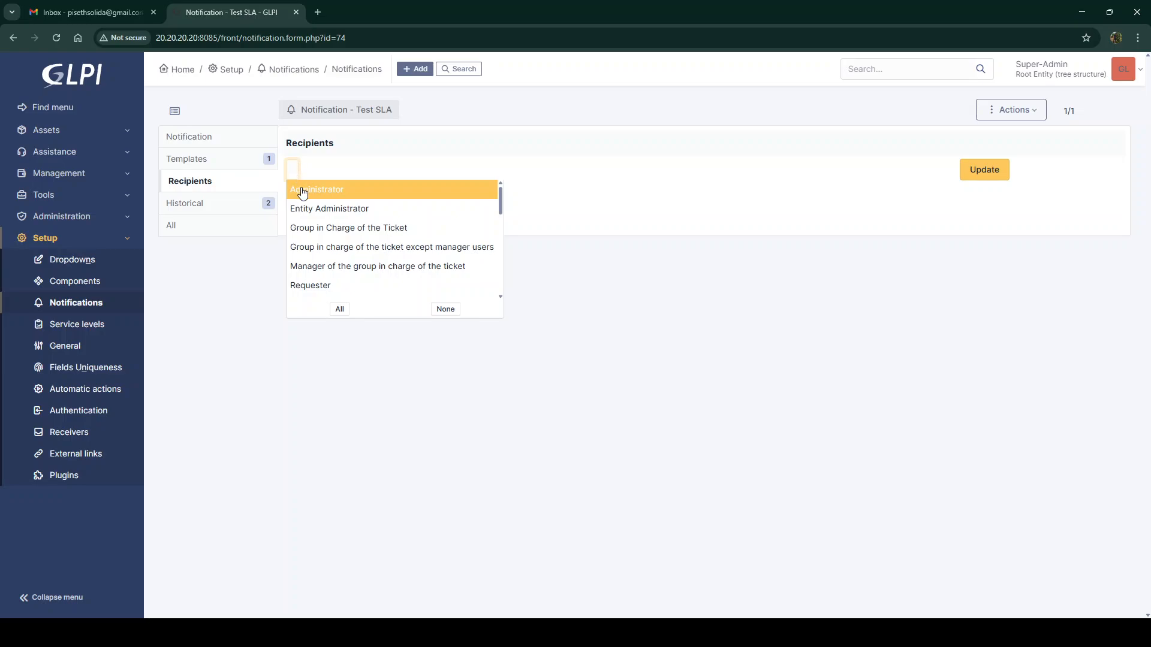
{"action": "left_click", "coordinate": [307, 193]}
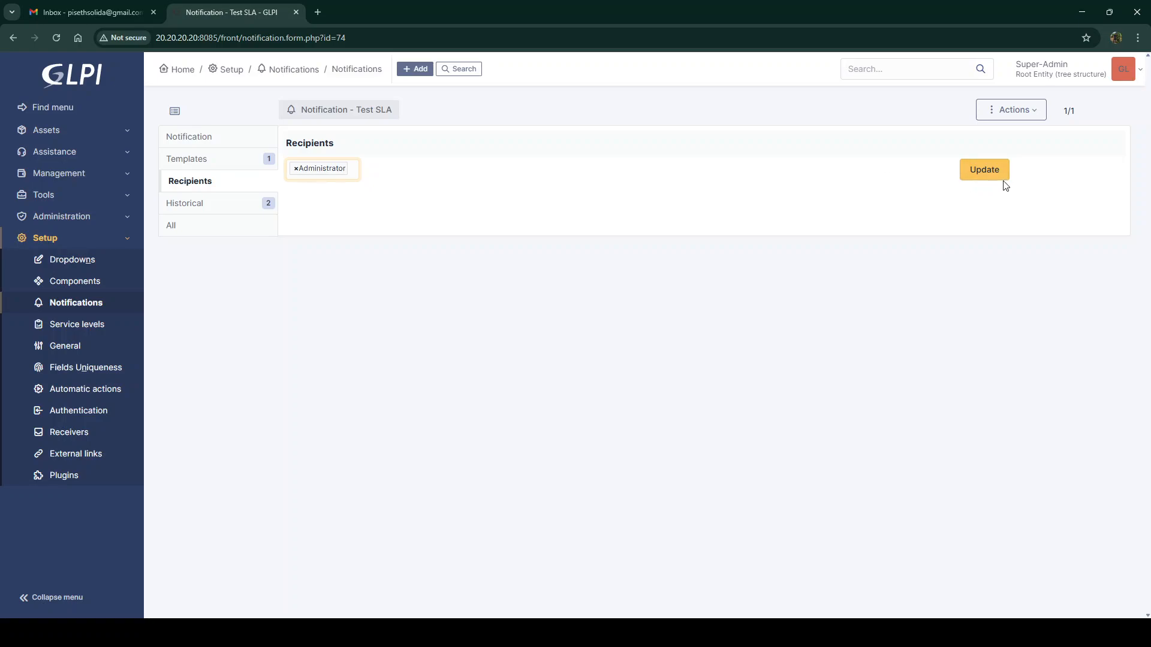
{"action": "left_click", "coordinate": [969, 175]}
- Review the Test SLA notification's main settings and the default translation and history of the SLA email notification template
{"action": "left_click", "coordinate": [189, 159]}
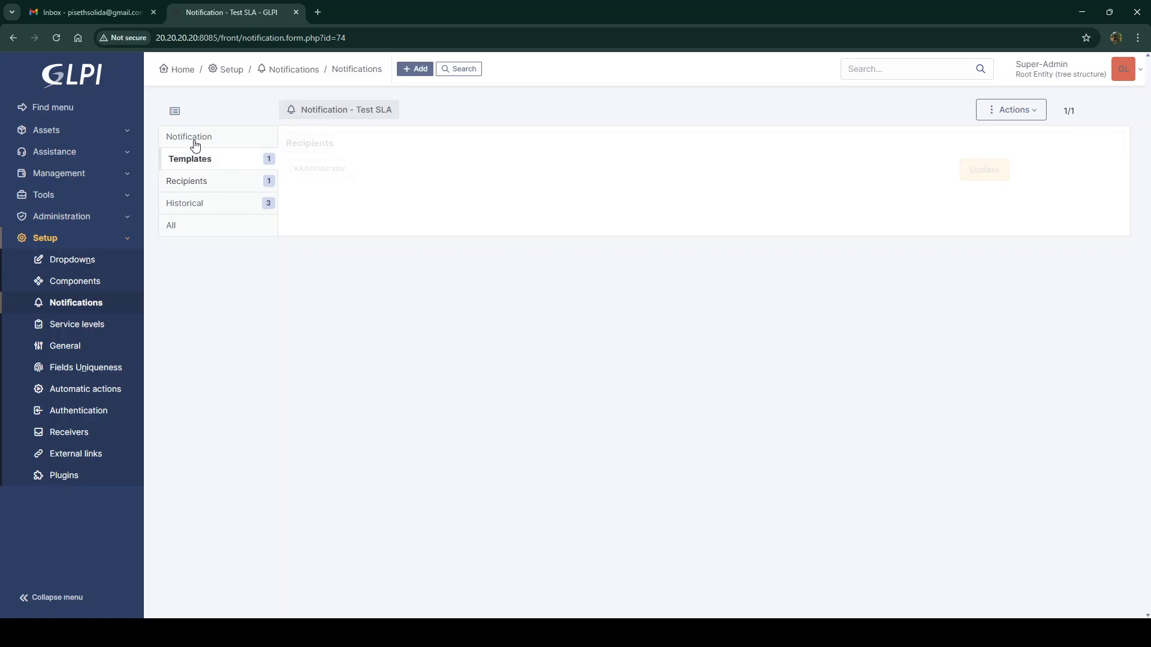
{"action": "left_click", "coordinate": [193, 140]}
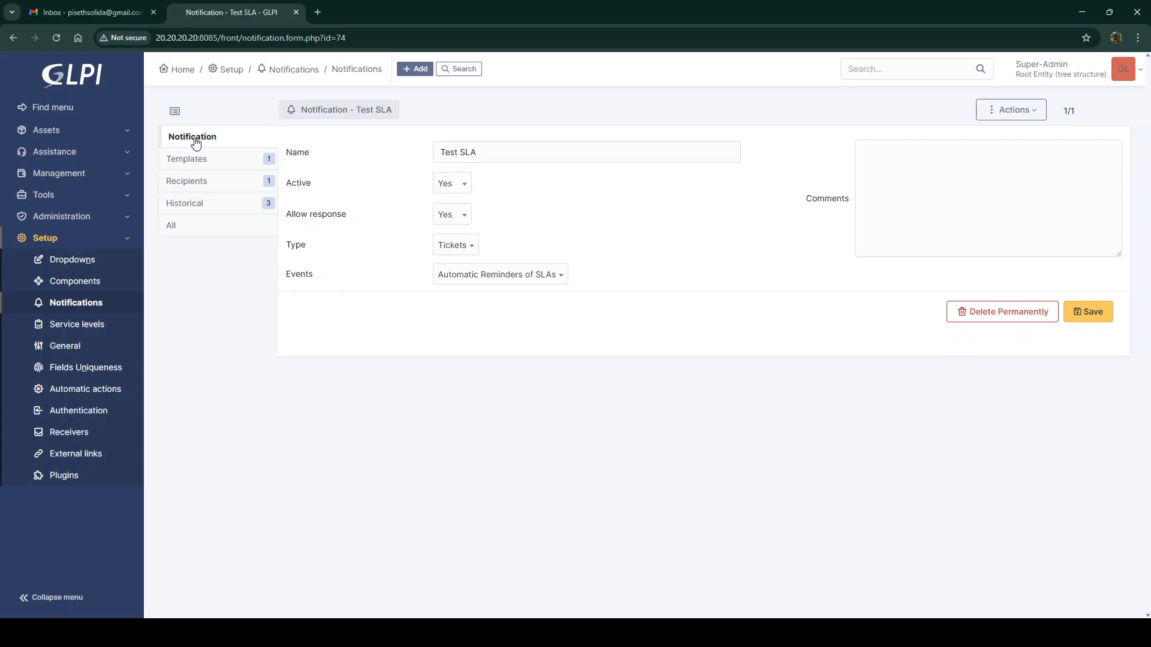
{"action": "left_click", "coordinate": [341, 78]}
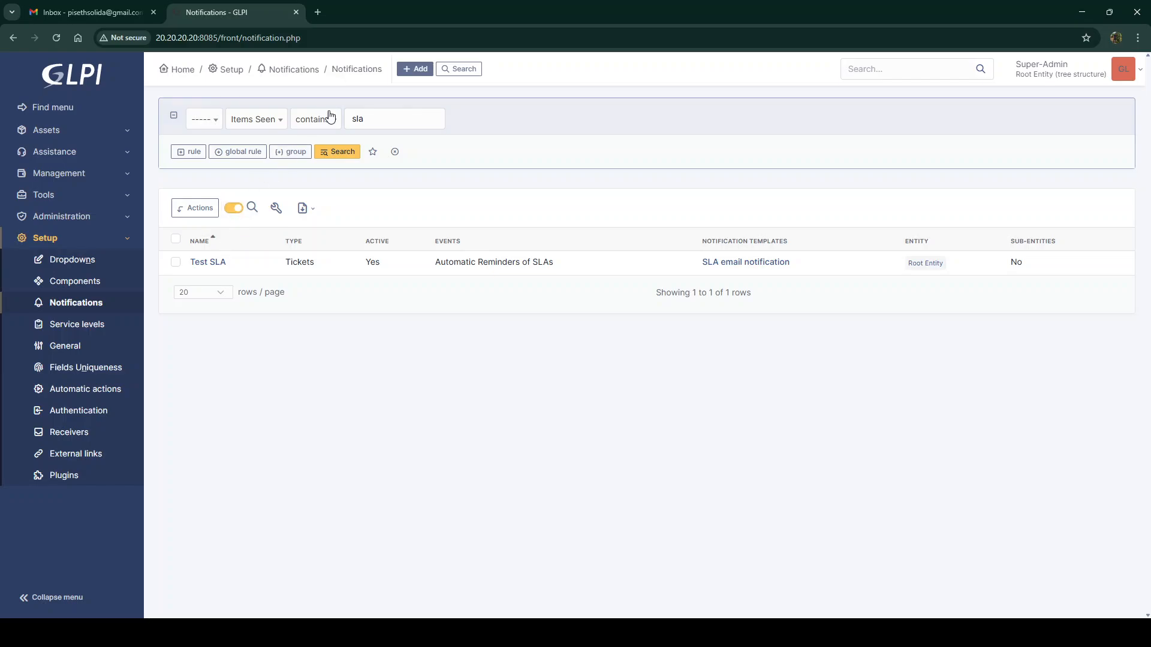
{"action": "left_click", "coordinate": [293, 70]}
{"action": "left_click", "coordinate": [746, 154]}
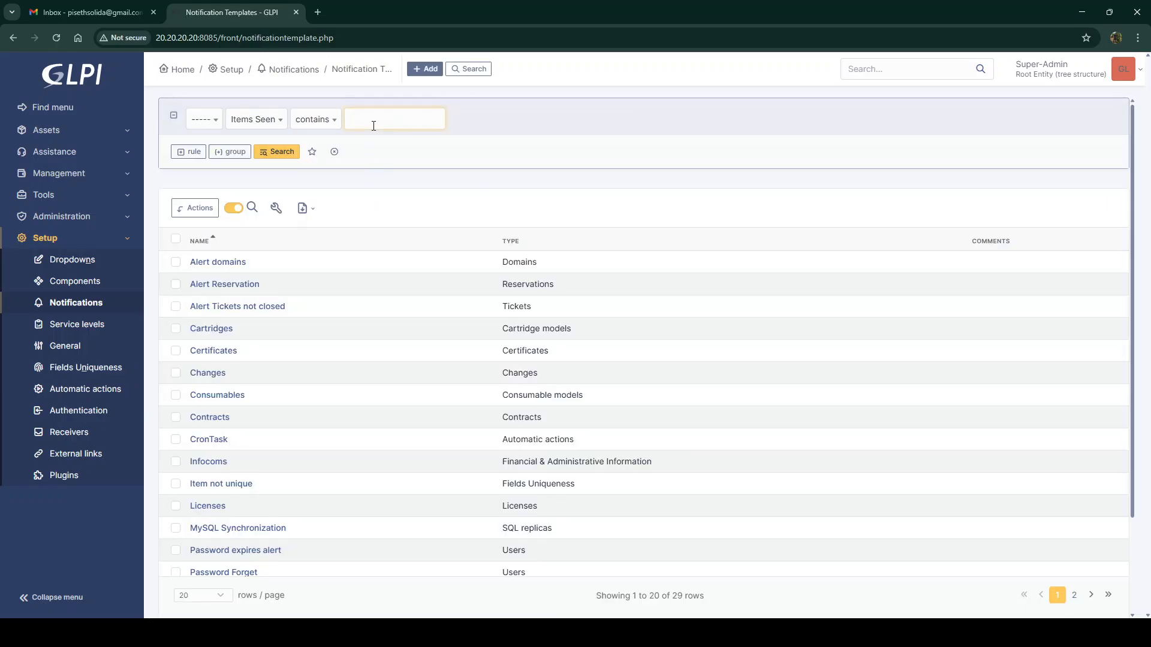
{"action": "key", "text": "Return"}
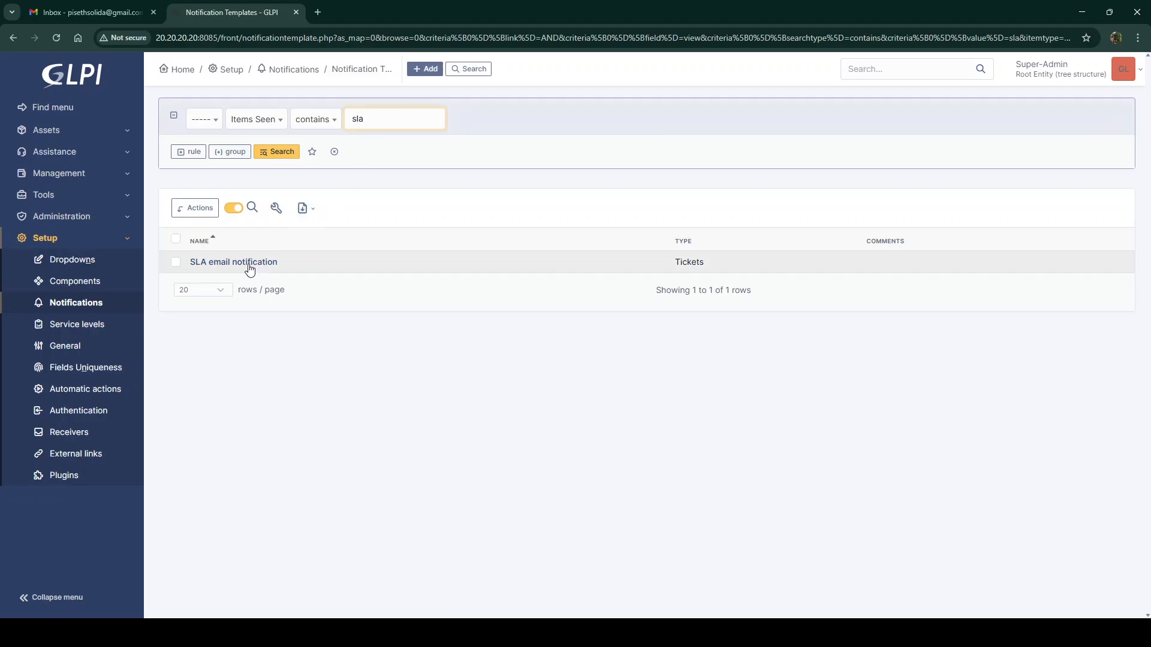
{"action": "left_click", "coordinate": [211, 262]}
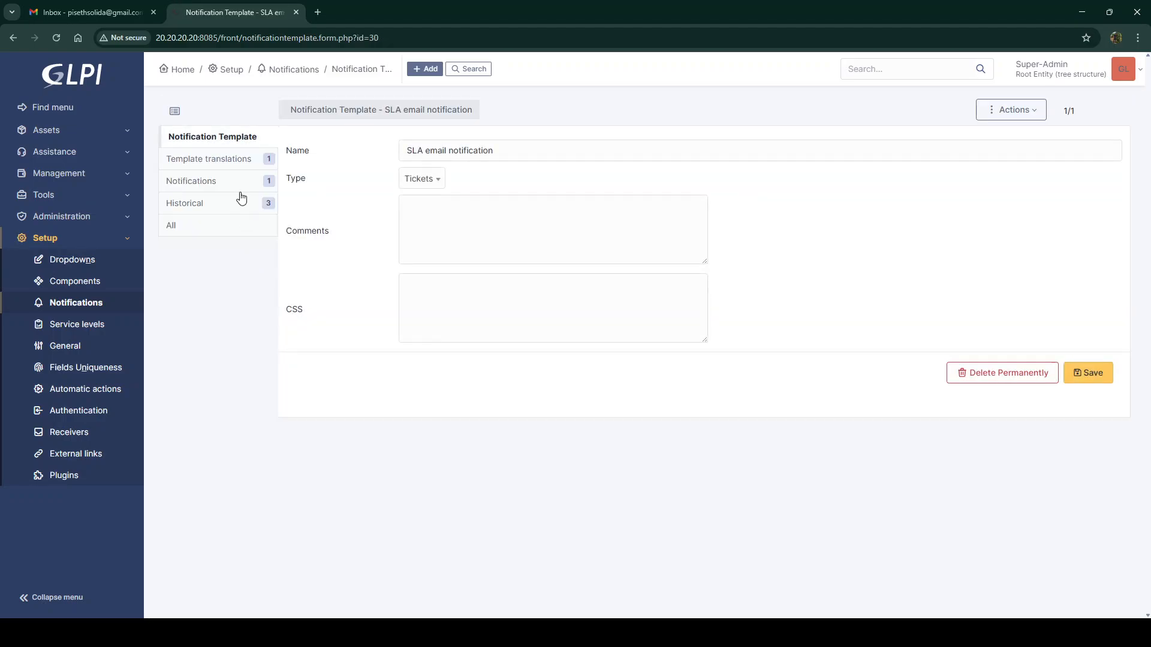
{"action": "left_click", "coordinate": [207, 160]}
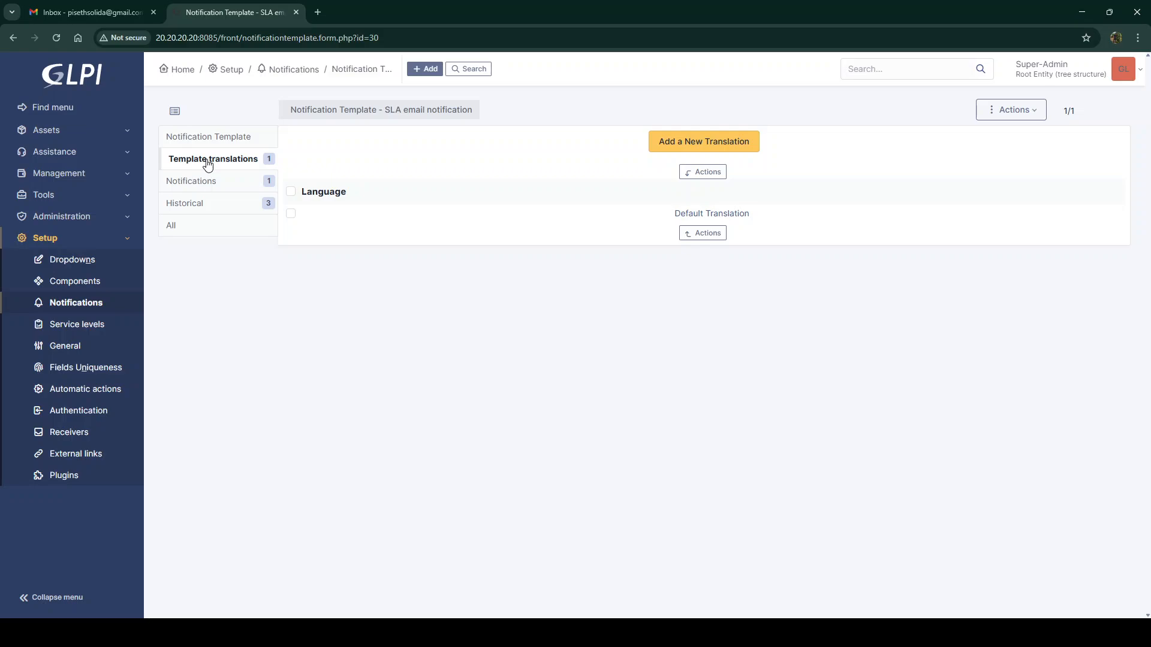
{"action": "left_click", "coordinate": [689, 219]}
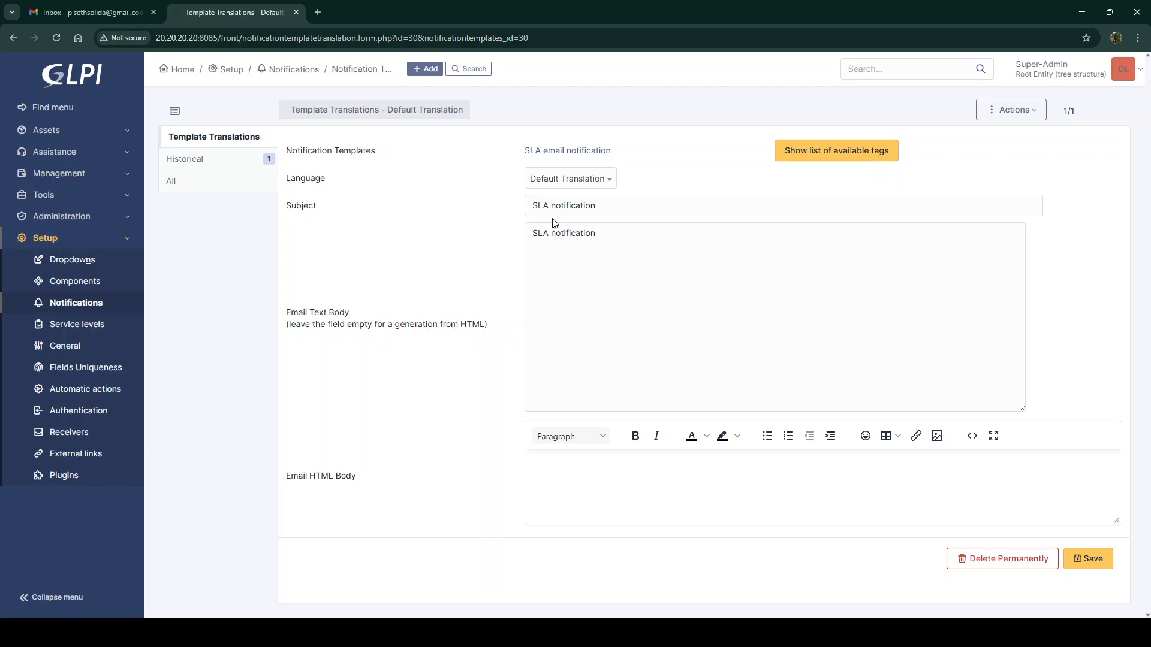
{"action": "left_click", "coordinate": [189, 162]}
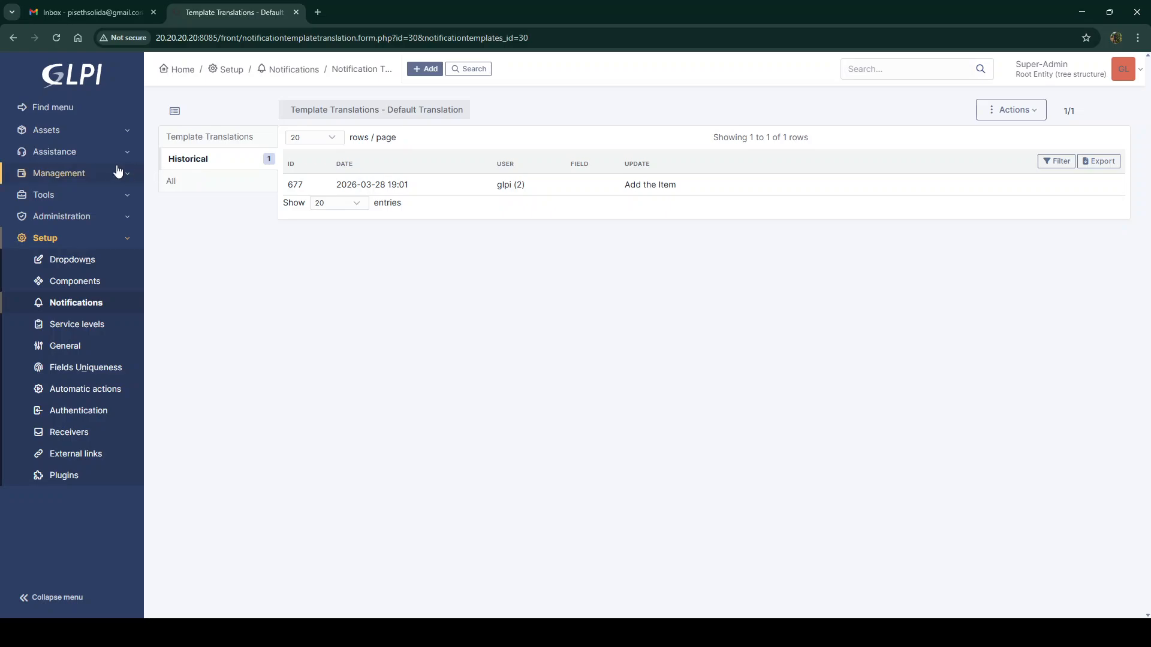
- Search the automatic actions for "remind" and for "sla", and open the slaticket action
{"action": "left_click", "coordinate": [71, 237]}
{"action": "left_click", "coordinate": [70, 239]}
{"action": "left_click", "coordinate": [84, 389]}
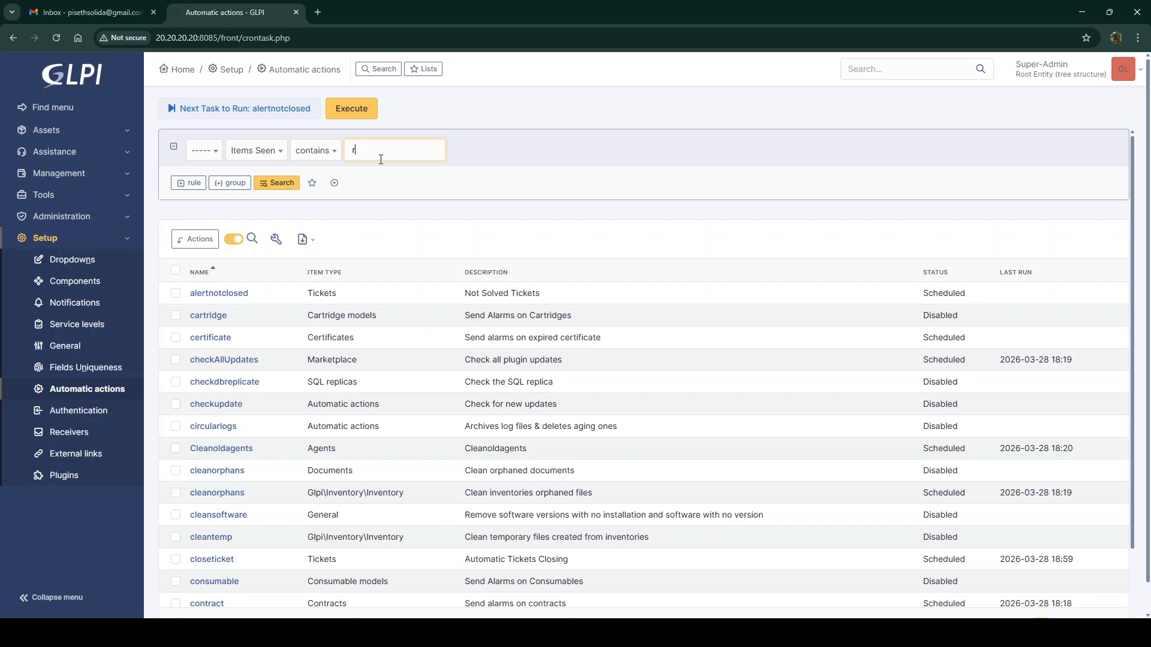
{"action": "key", "text": "Return"}
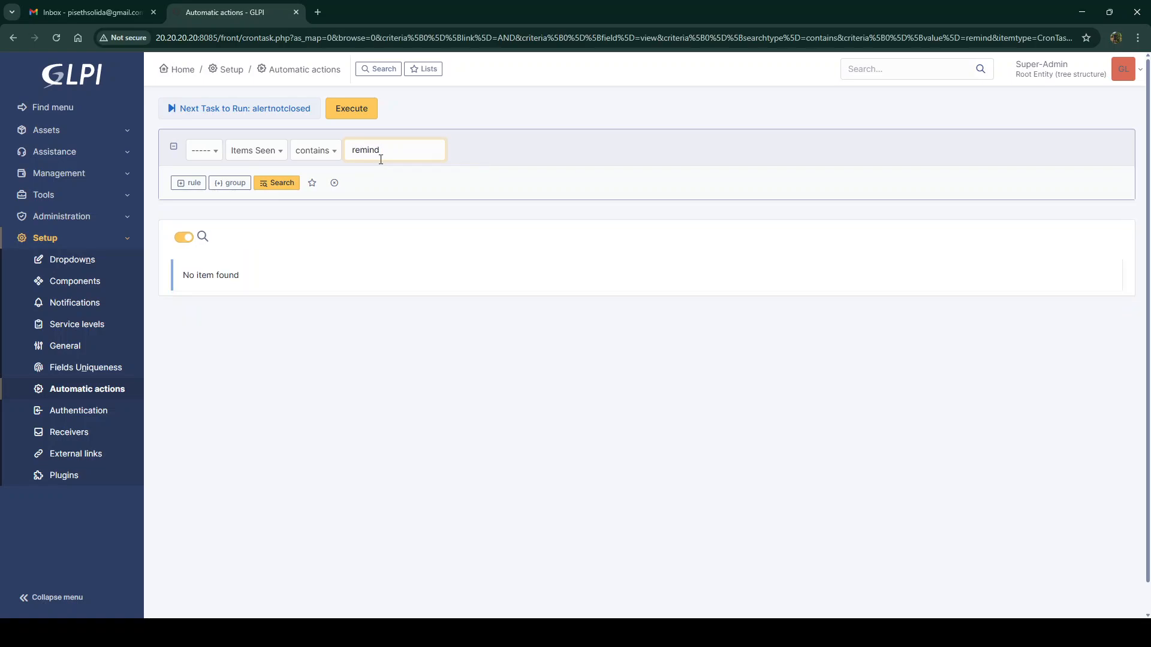
{"action": "key", "text": "ctrl+a"}
{"action": "type", "text": "sla"}
{"action": "key", "text": "Return"}
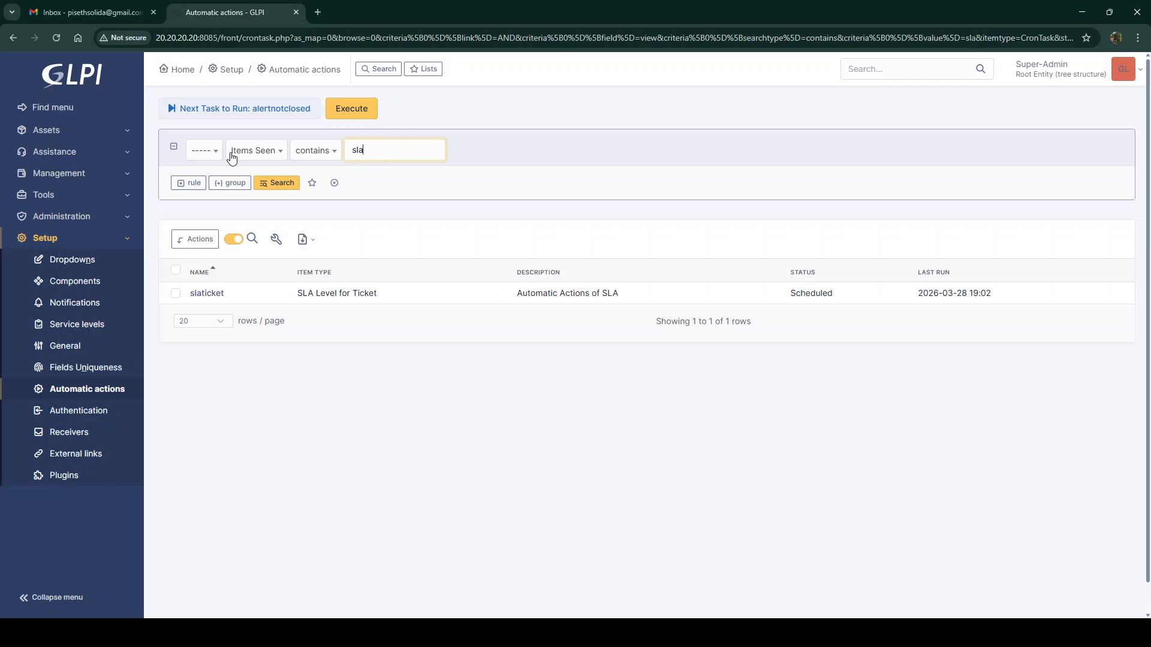
{"action": "left_click", "coordinate": [200, 298]}
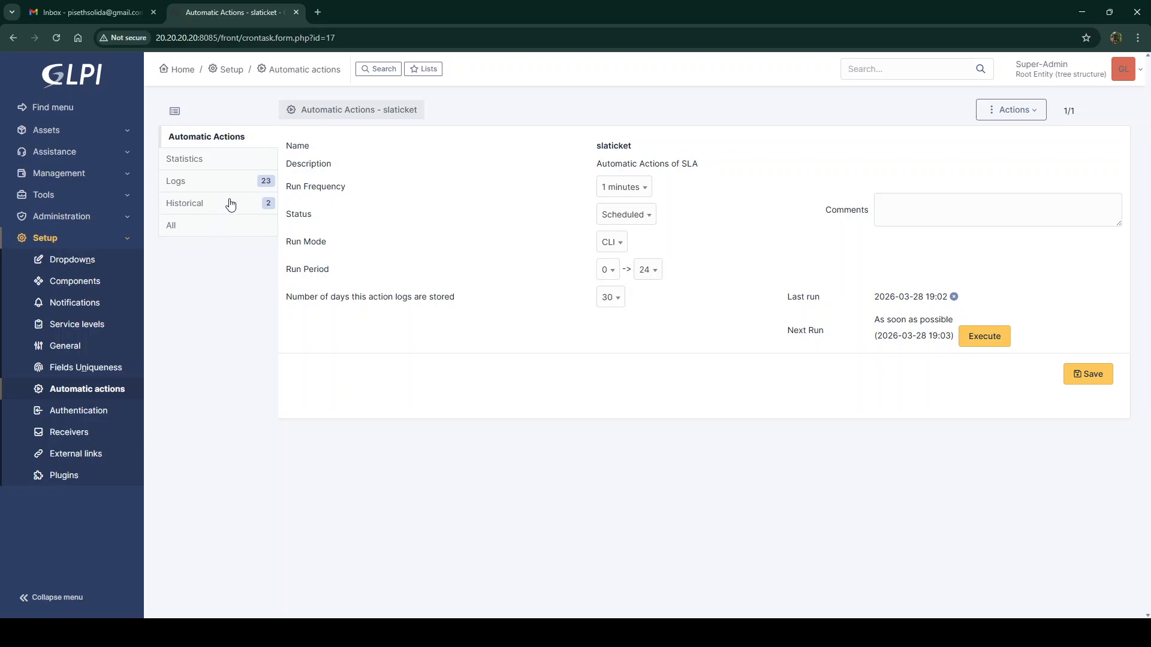
- Switch the slaticket action's run mode to GLPI and return it to CLI
{"action": "left_click", "coordinate": [613, 243]}
{"action": "left_click", "coordinate": [615, 264]}
{"action": "left_click", "coordinate": [611, 243]}
{"action": "left_click", "coordinate": [608, 282]}
- Search the automatic actions for "que", open queuednotification, and switch its run mode to GLPI without saving
{"action": "left_click", "coordinate": [299, 71]}
{"action": "double_click", "coordinate": [353, 156]}
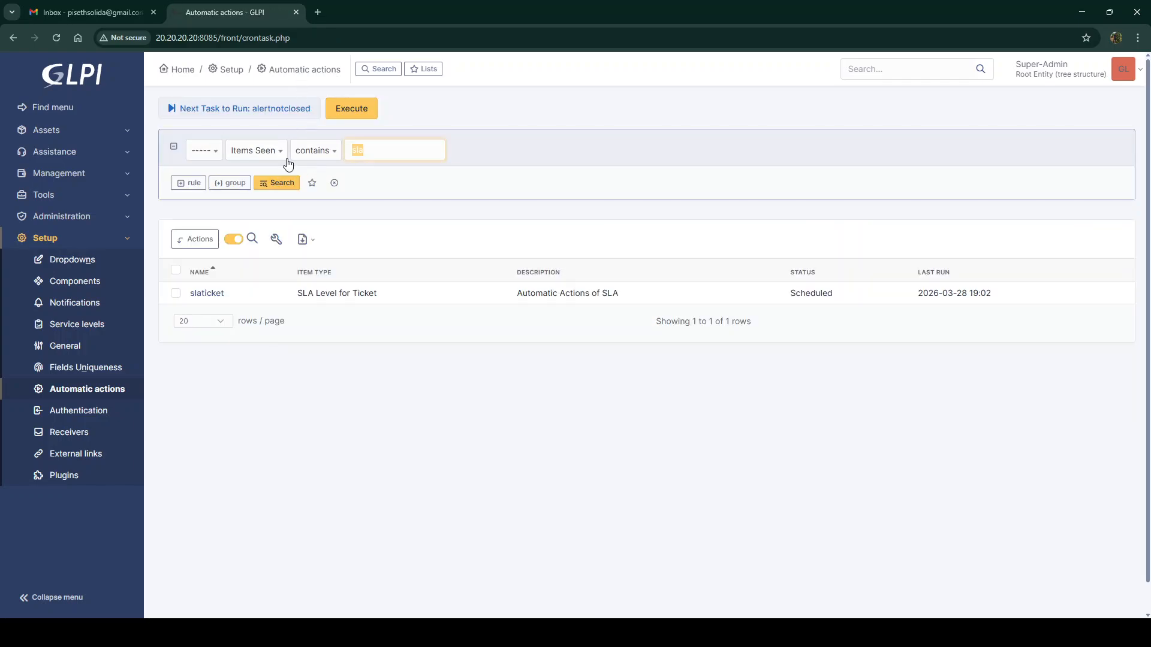
{"action": "type", "text": "cue"}
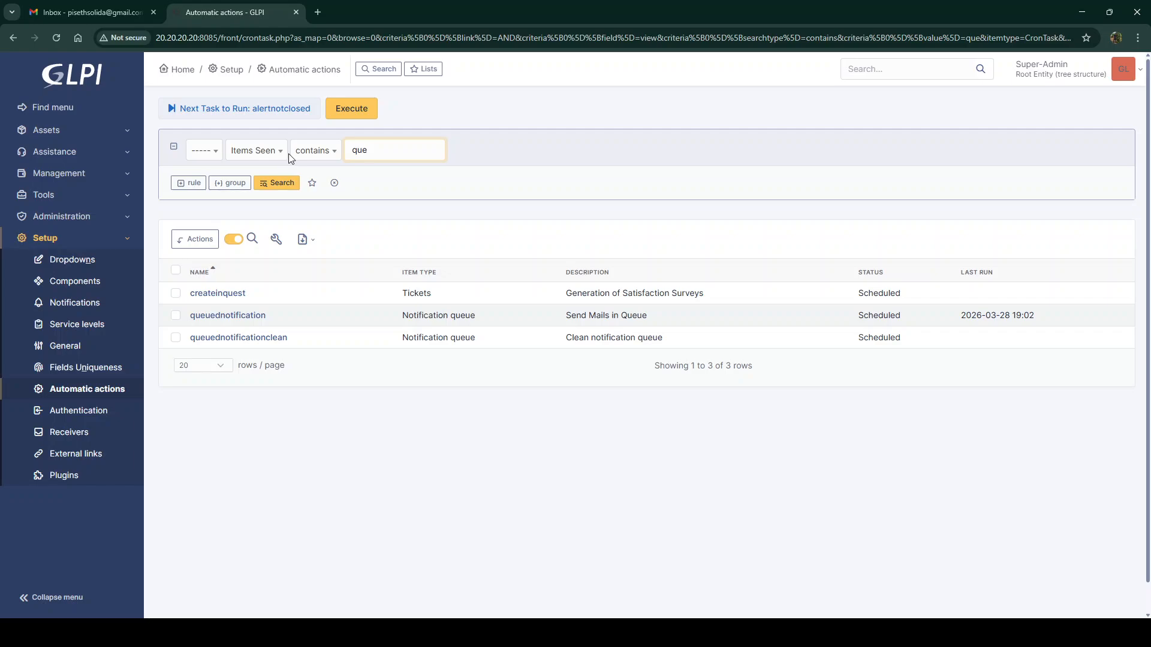
{"action": "left_click", "coordinate": [221, 315]}
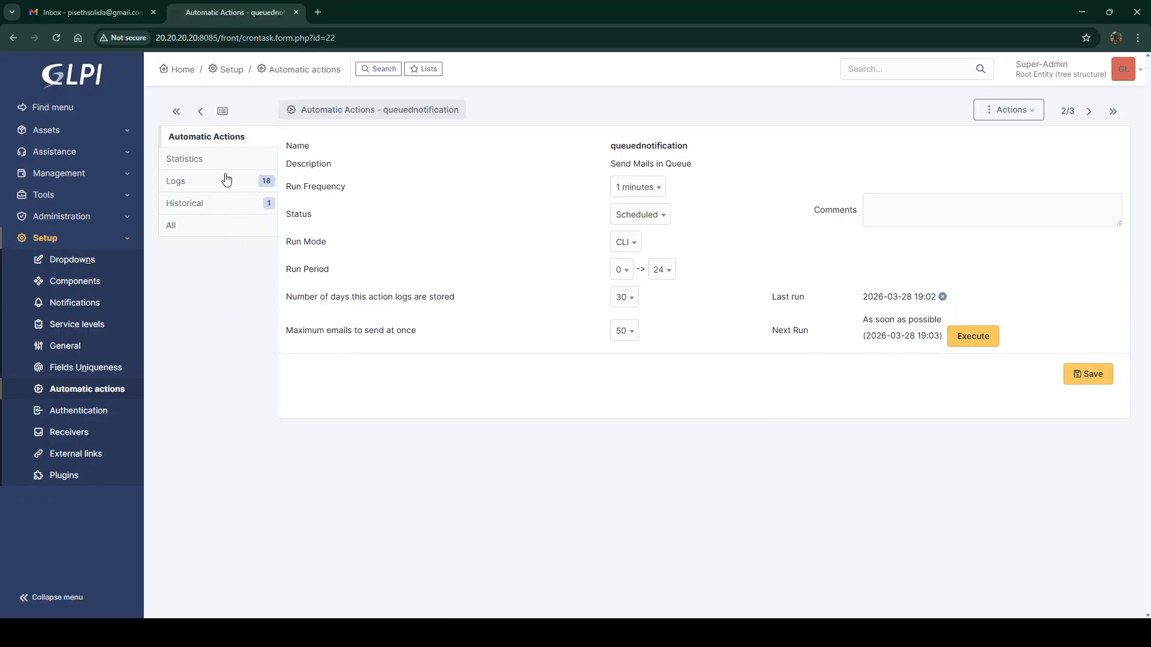
{"action": "left_click", "coordinate": [623, 242]}
{"action": "left_click", "coordinate": [624, 262]}
- Start a new ticket with "Testing SLA" as both its title and description
{"action": "left_click", "coordinate": [69, 157]}
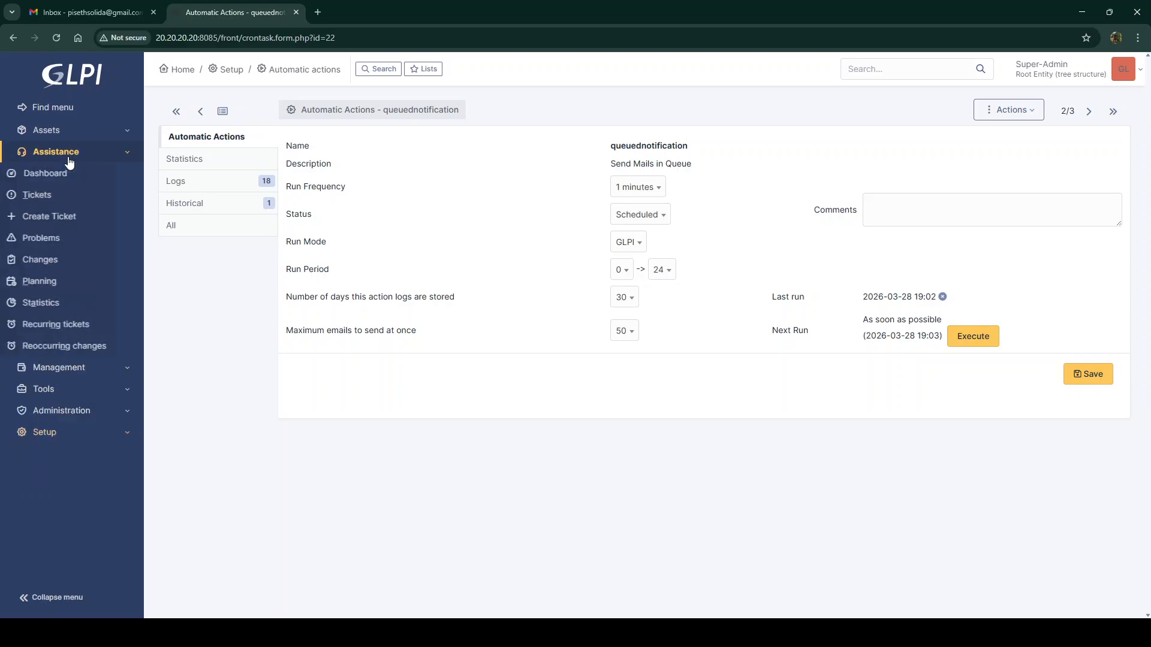
{"action": "left_click", "coordinate": [71, 217]}
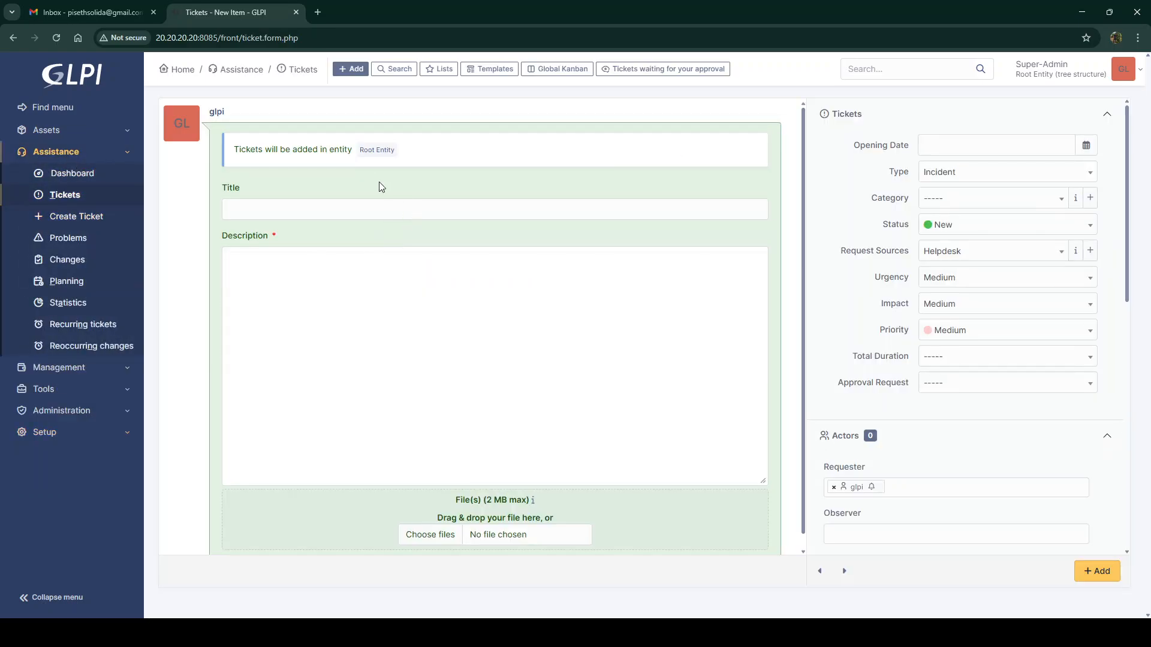
{"action": "left_click", "coordinate": [318, 211]}
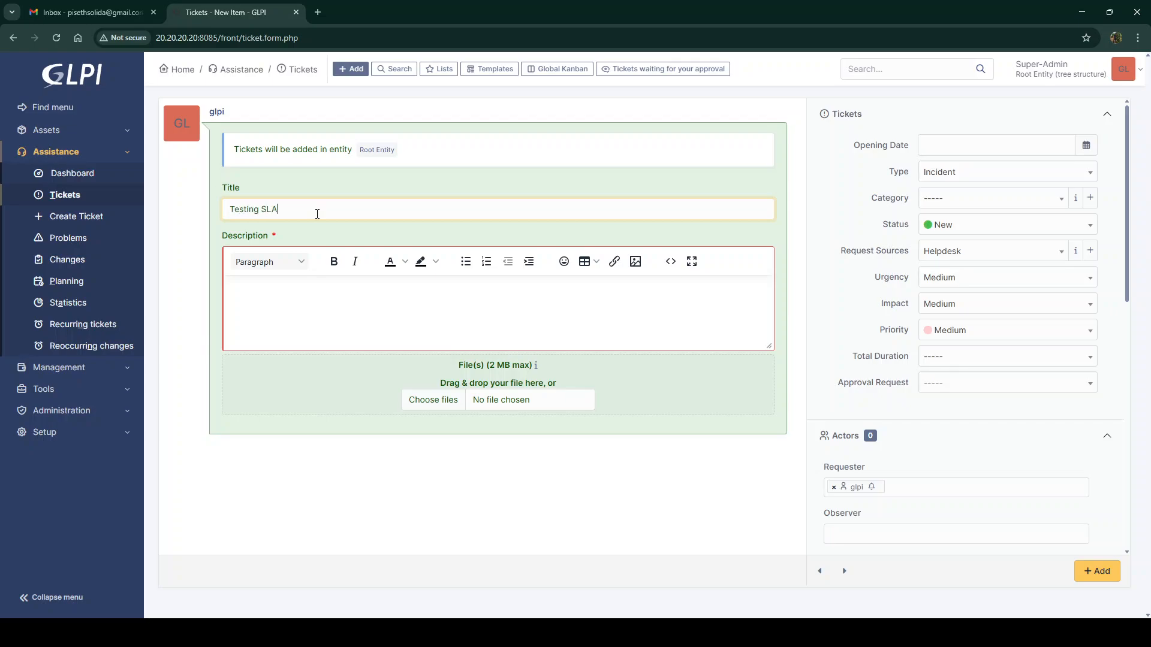
{"action": "left_click_drag", "start_coordinate": [317, 216], "coordinate": [184, 214]}
{"action": "key", "text": "ctrl+c"}
{"action": "left_click", "coordinate": [268, 284]}
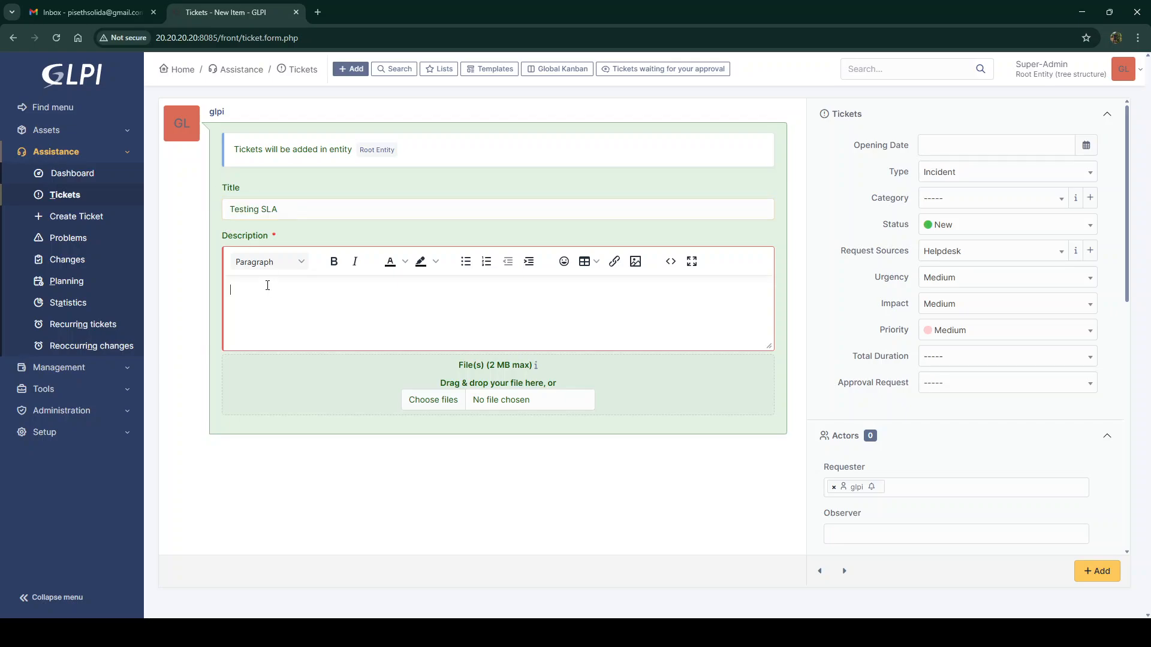
{"action": "key", "text": "ctrl+v"}
- Assign the High service level to the ticket's TTR and add the ticket
{"action": "scroll", "coordinate": [848, 310], "scroll_direction": "down", "scroll_amount": 7}
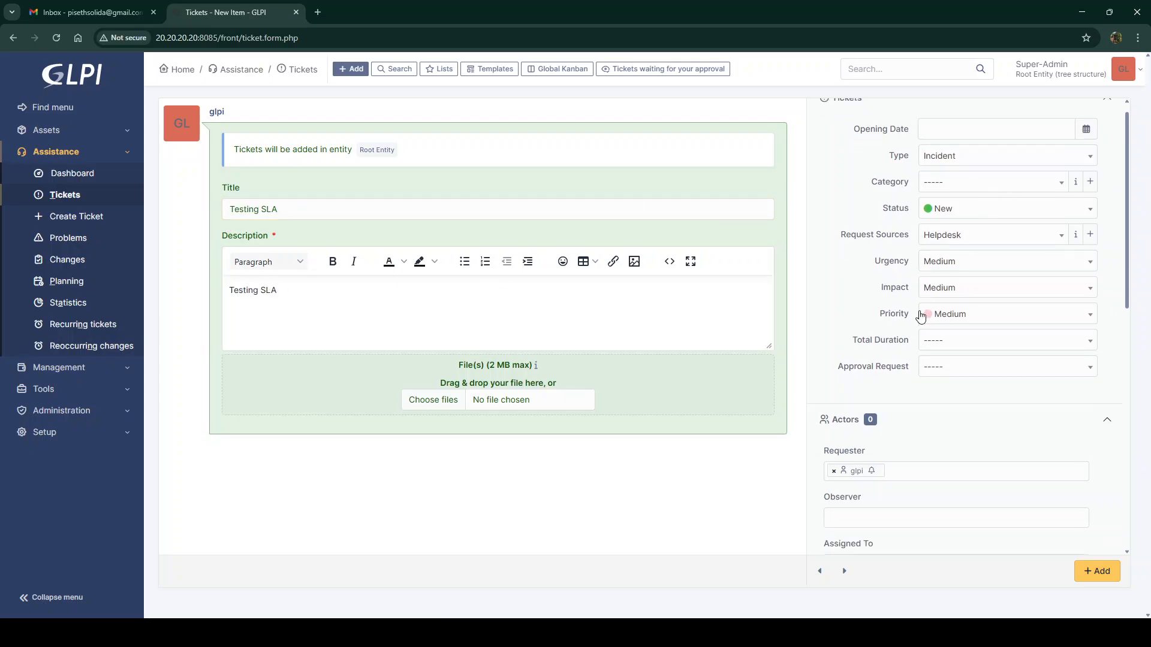
{"action": "scroll", "coordinate": [921, 318], "scroll_direction": "down", "scroll_amount": 2}
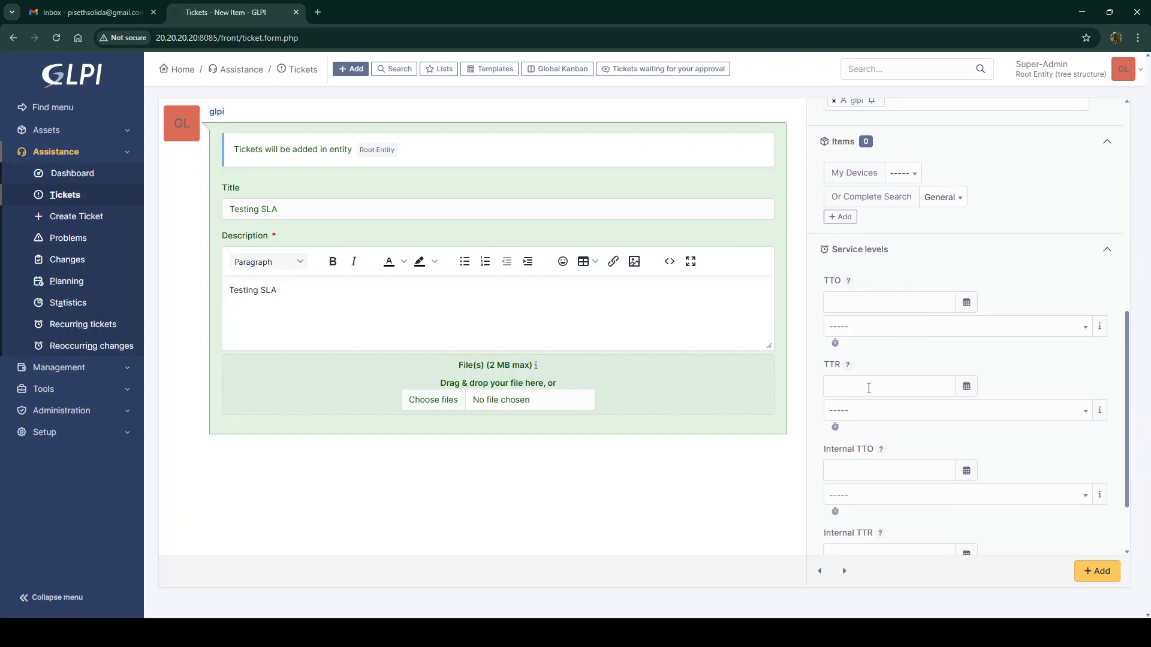
{"action": "scroll", "coordinate": [866, 341], "scroll_direction": "down", "scroll_amount": 1}
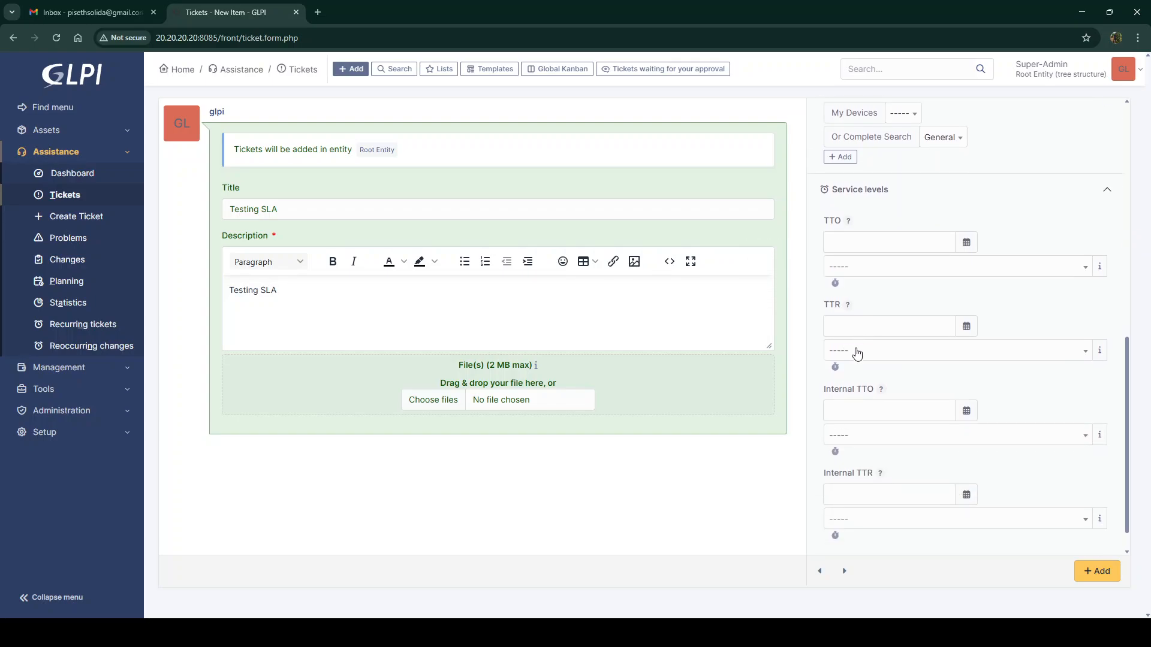
{"action": "left_click", "coordinate": [855, 351]}
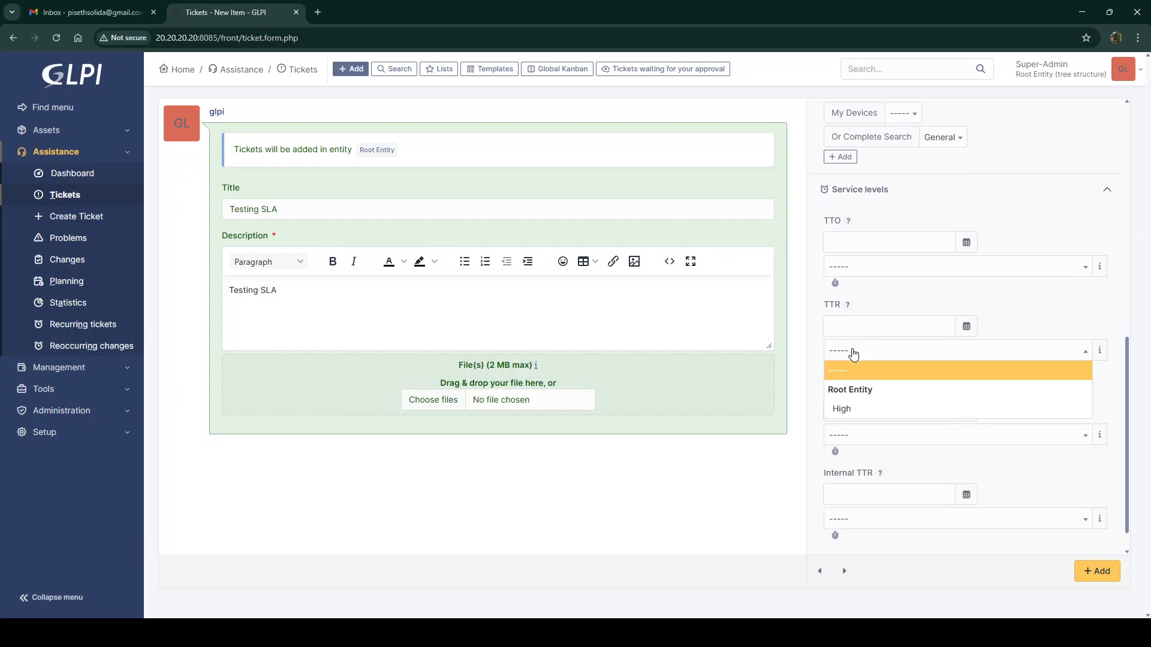
{"action": "left_click", "coordinate": [857, 410]}
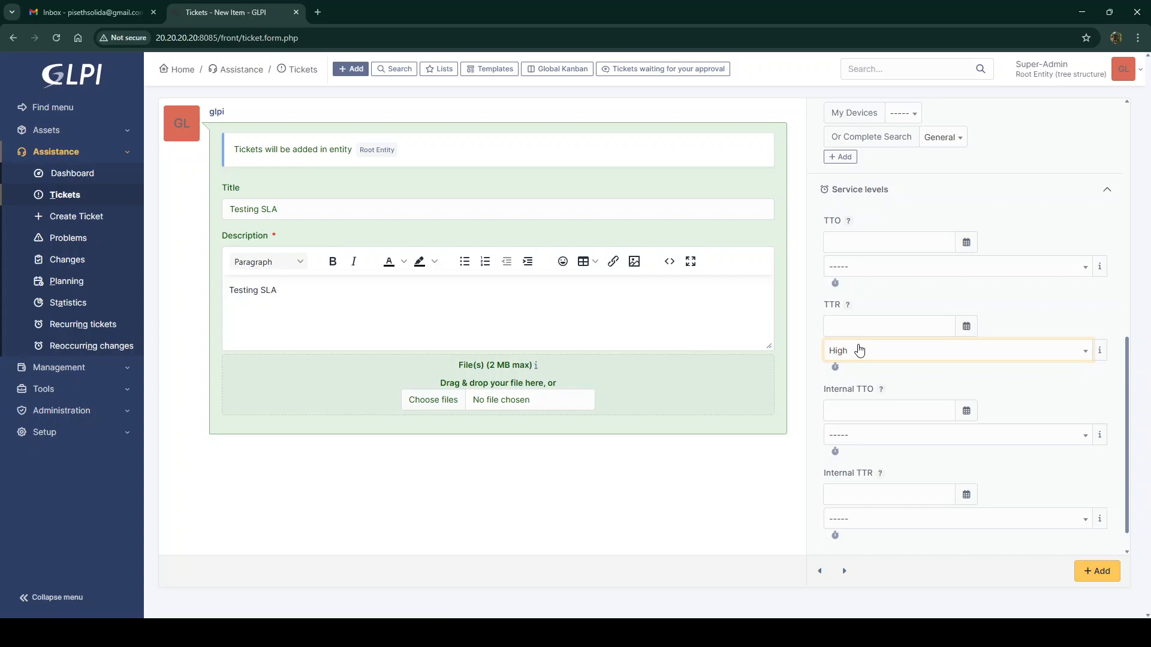
{"action": "scroll", "coordinate": [860, 354], "scroll_direction": "down", "scroll_amount": 1}
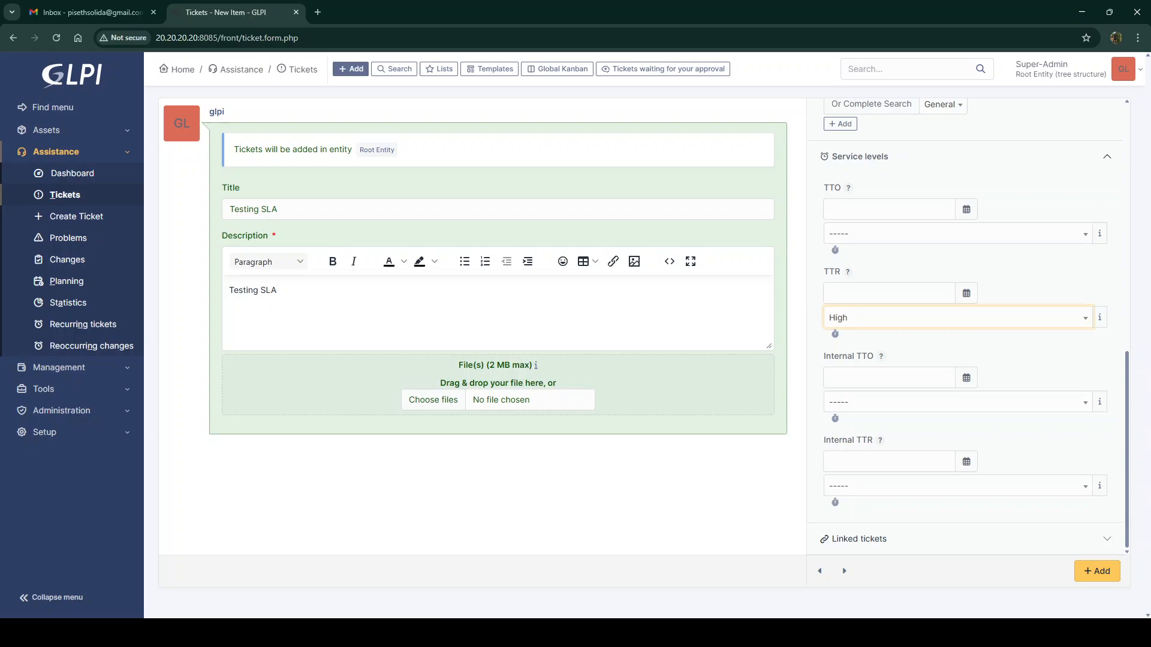
{"action": "left_click", "coordinate": [1099, 573]}
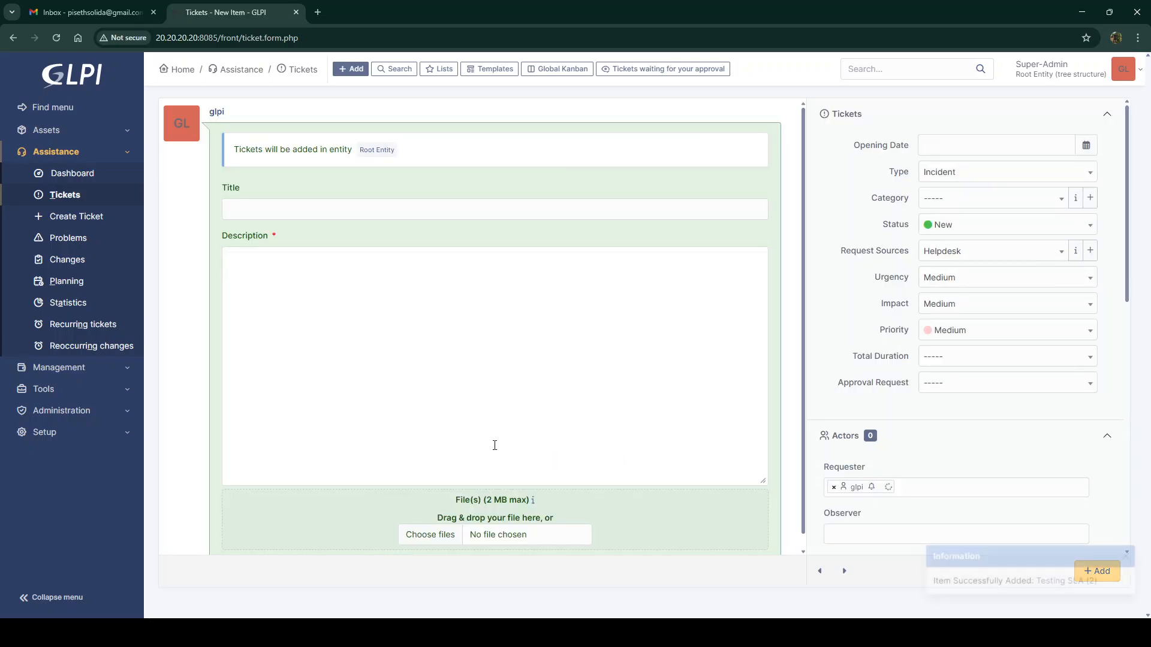
- List the unsolved tickets and refresh the list to check the Testing SLA ticket's time to resolve progress
{"action": "left_click", "coordinate": [64, 193]}
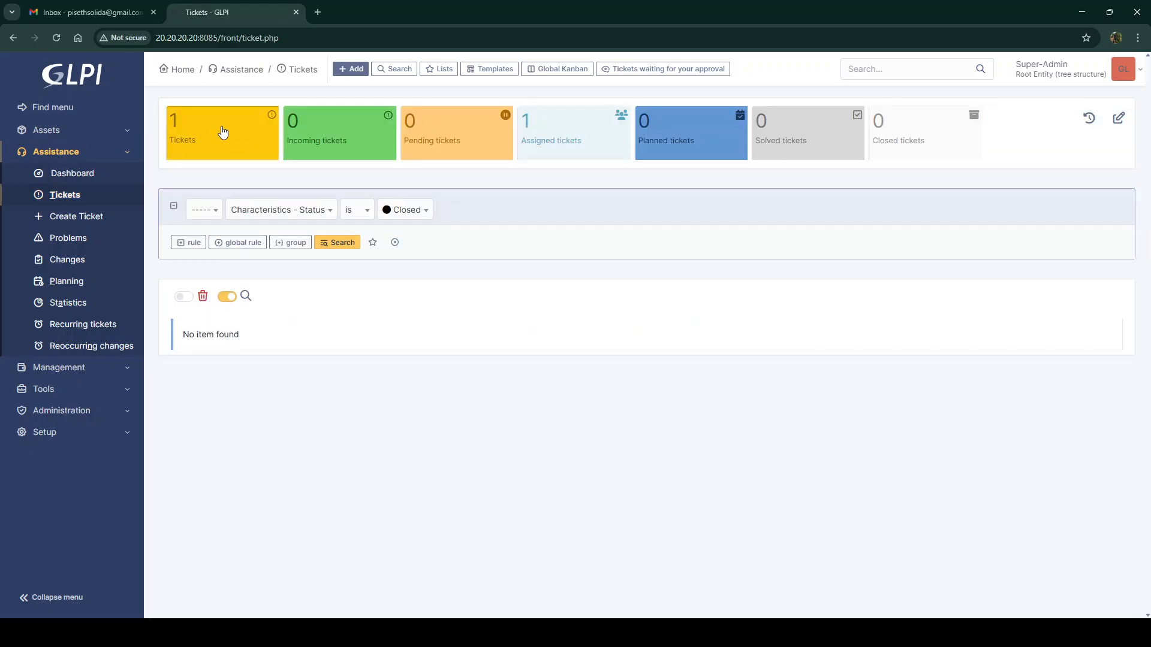
{"action": "left_click", "coordinate": [223, 132]}
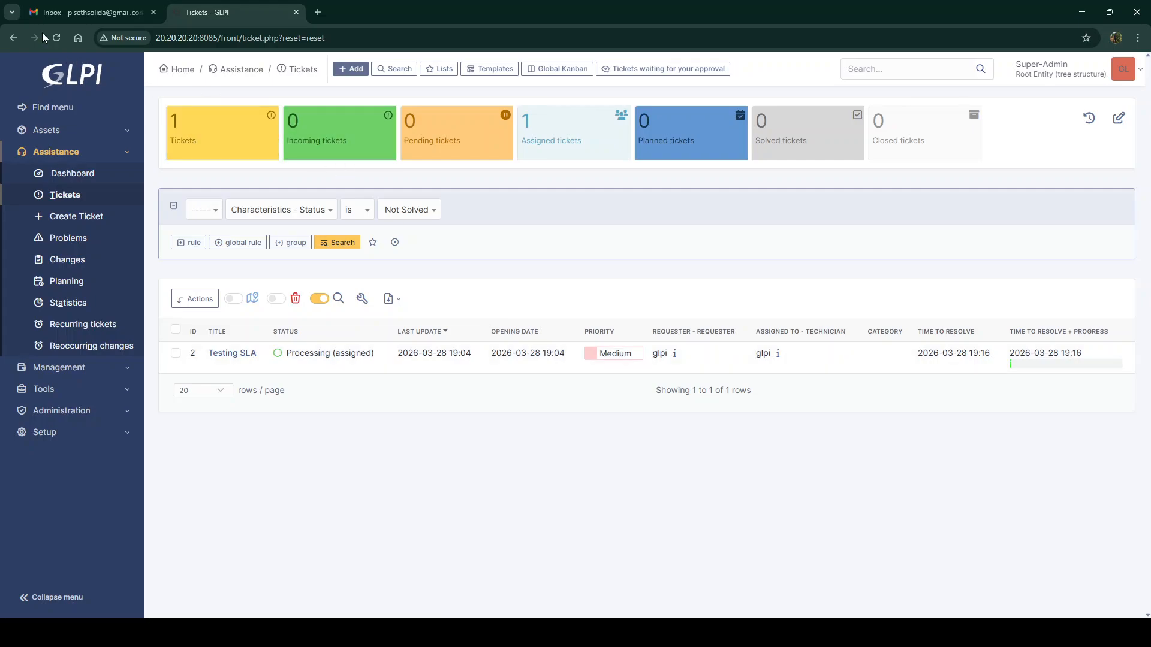
{"action": "left_click", "coordinate": [57, 37]}
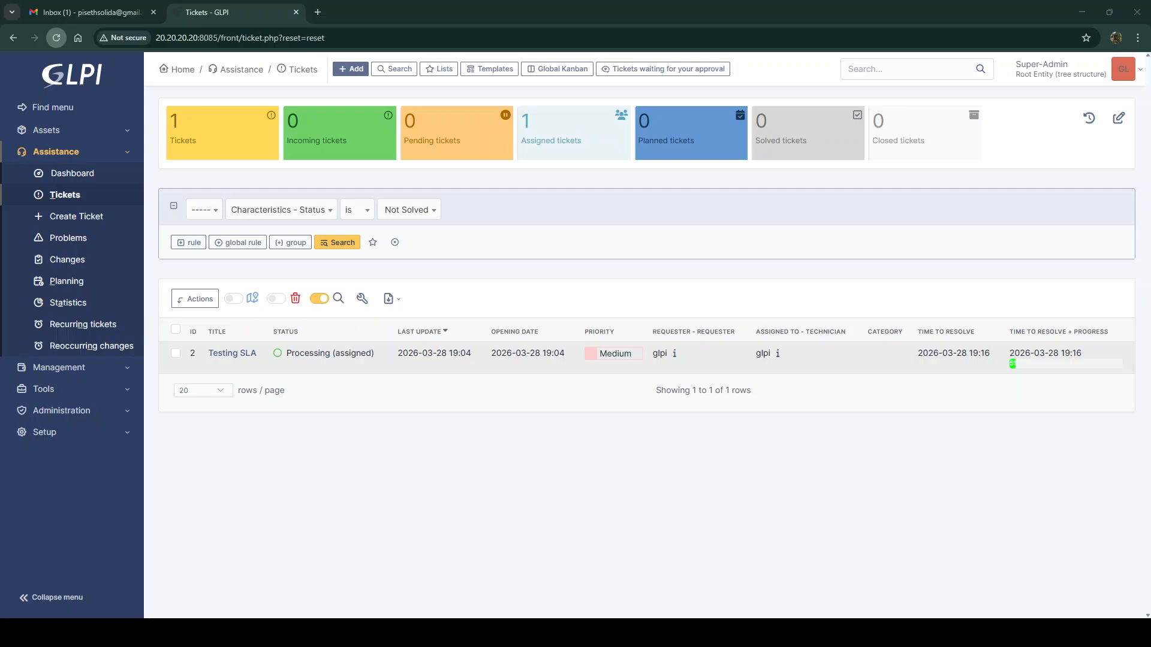
- Check the notification queue for pending emails, and refresh the ticket list to follow the Testing SLA ticket's time to resolve progress
{"action": "left_click", "coordinate": [57, 38]}
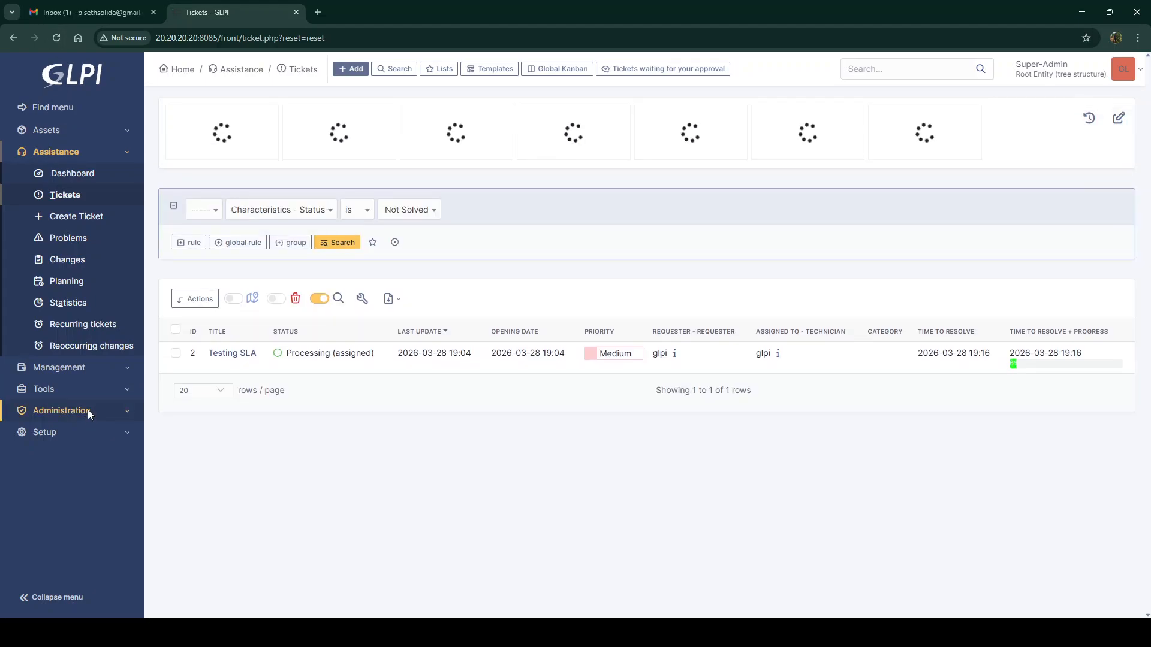
{"action": "left_click", "coordinate": [88, 410]}
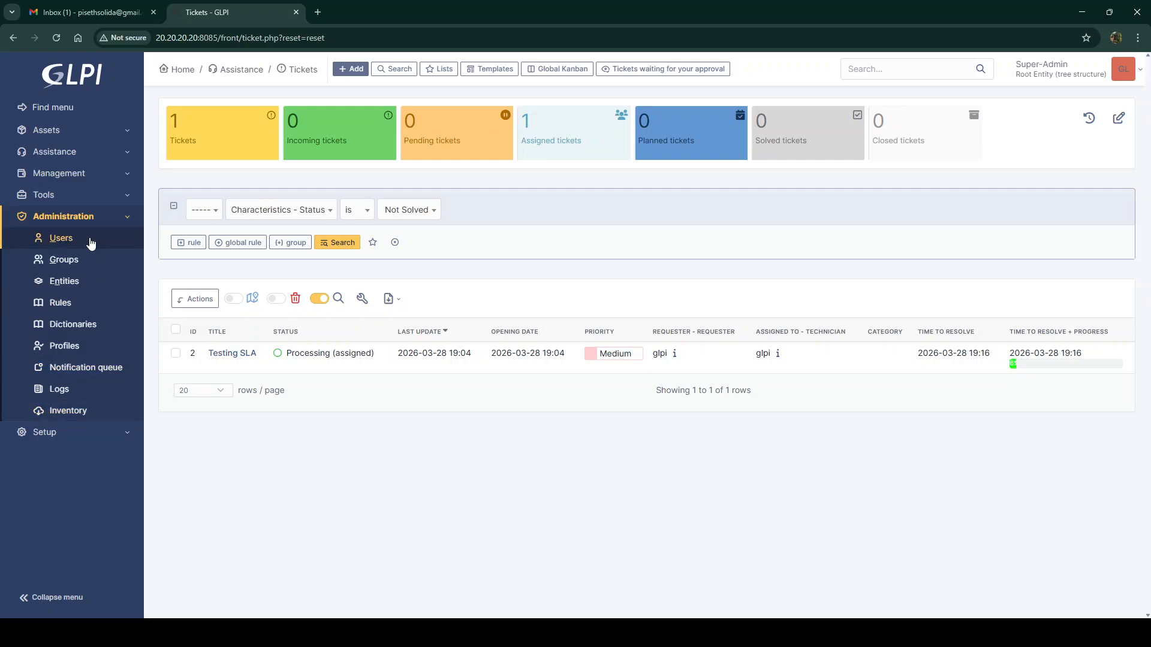
{"action": "left_click", "coordinate": [93, 369]}
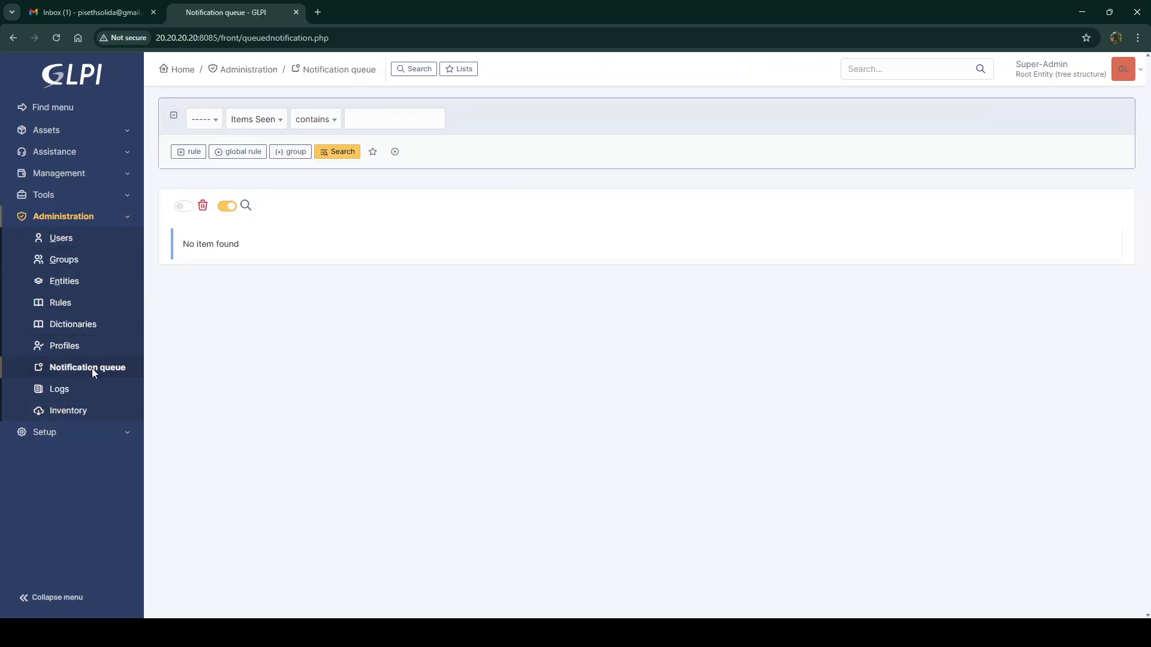
{"action": "left_click", "coordinate": [68, 152]}
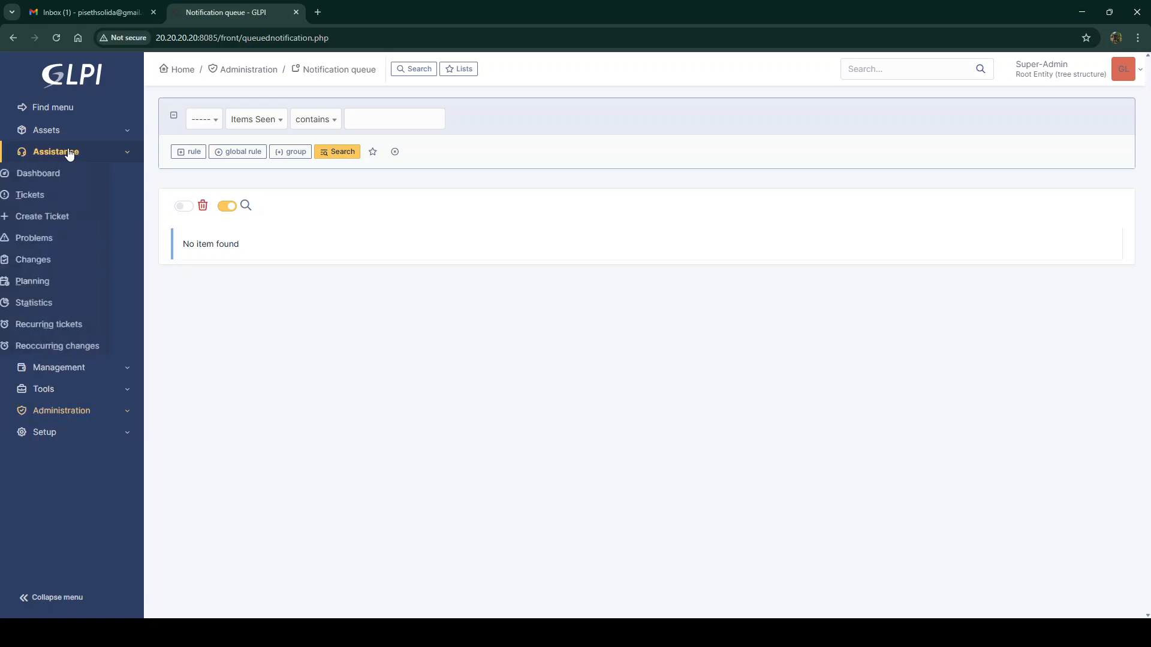
{"action": "left_click", "coordinate": [67, 193]}
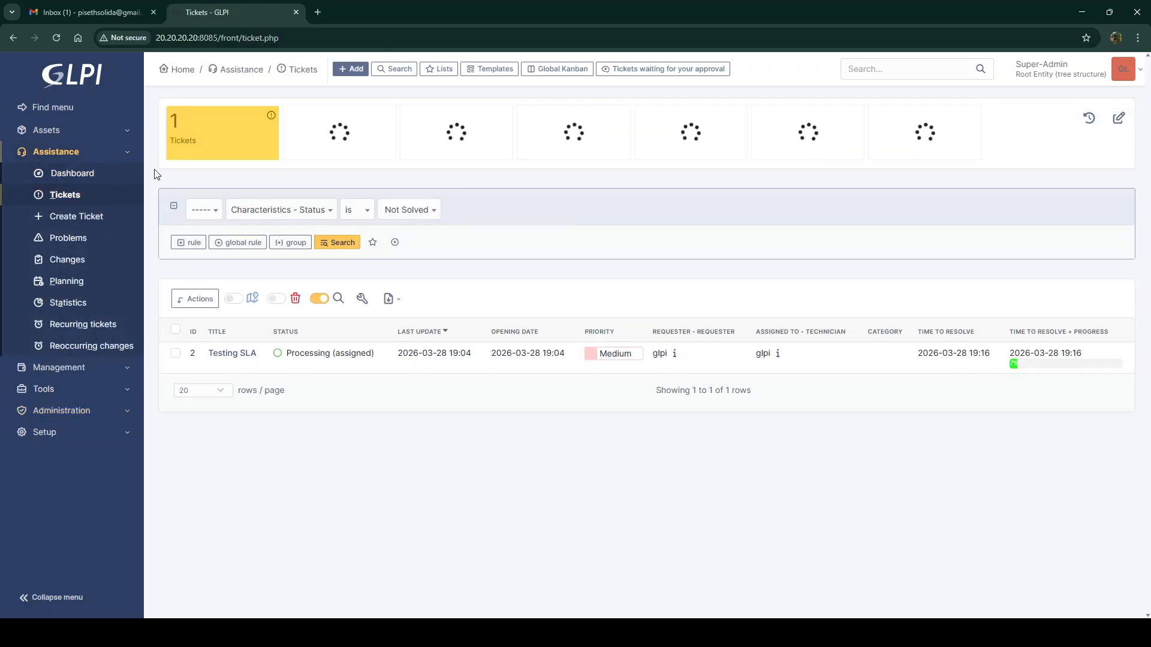
{"action": "left_click", "coordinate": [56, 38]}
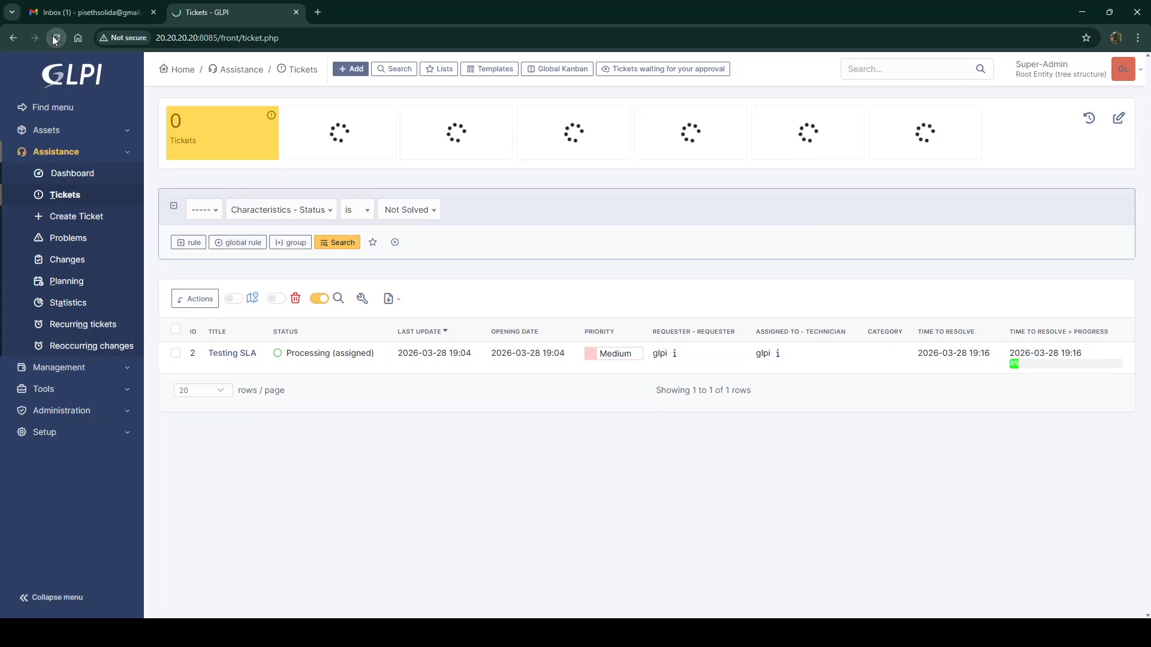
- Switch to Gmail, read the "New Ticket Testing SLA" email, and return to the inbox
{"action": "left_click", "coordinate": [69, 6]}
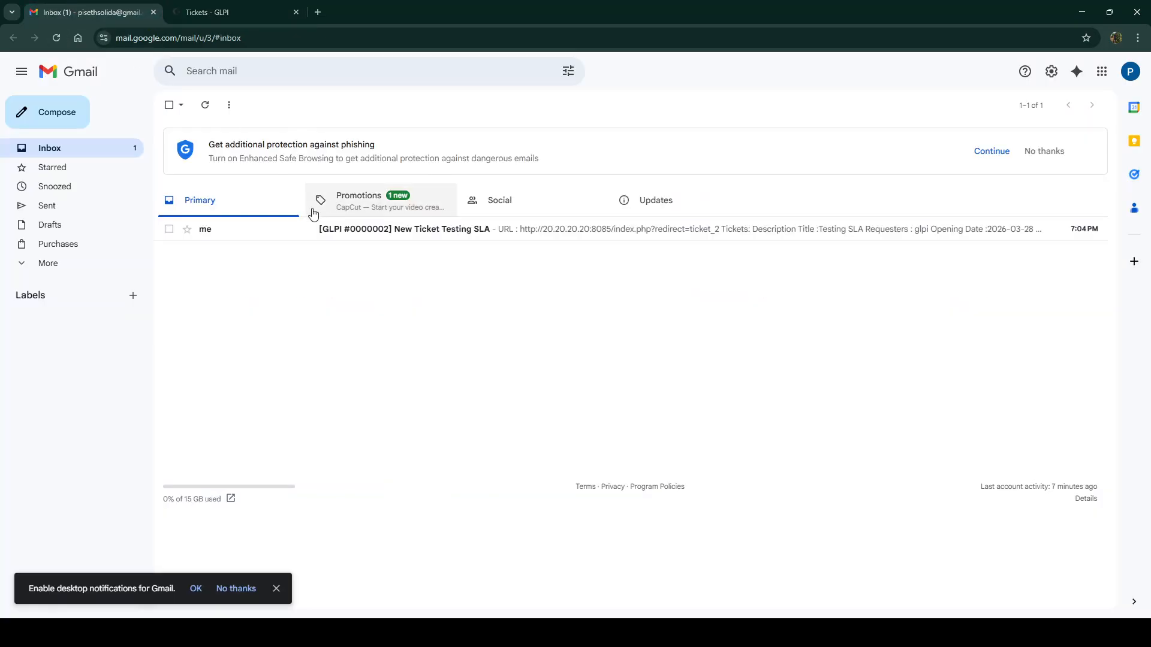
{"action": "left_click", "coordinate": [342, 235]}
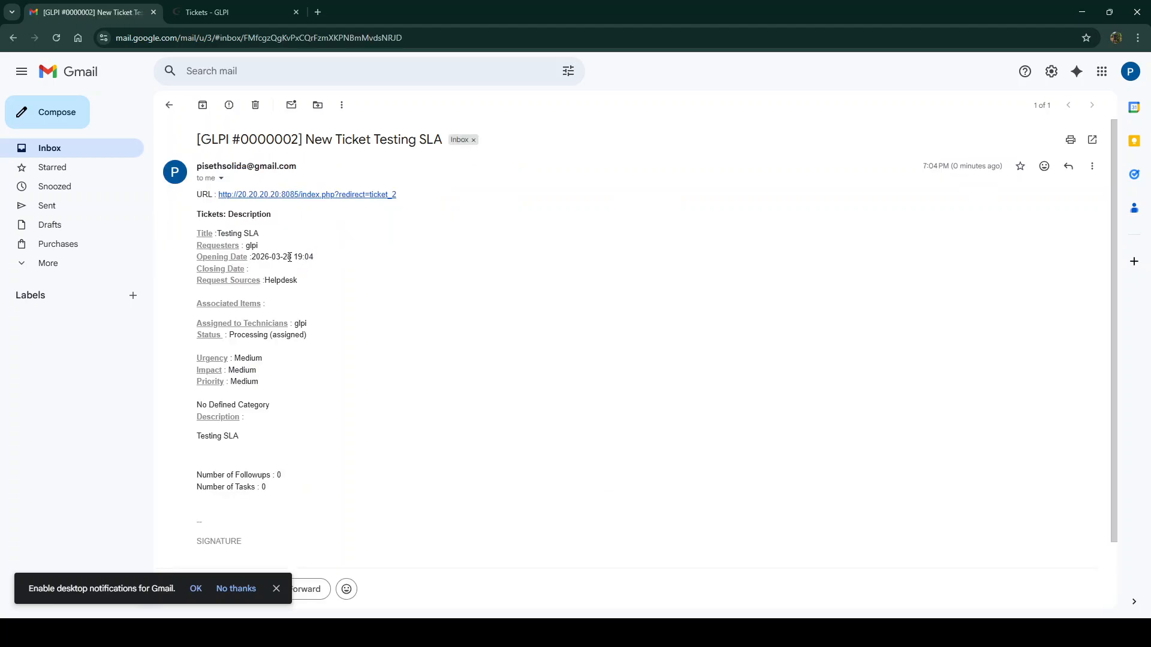
{"action": "left_click", "coordinate": [169, 105]}
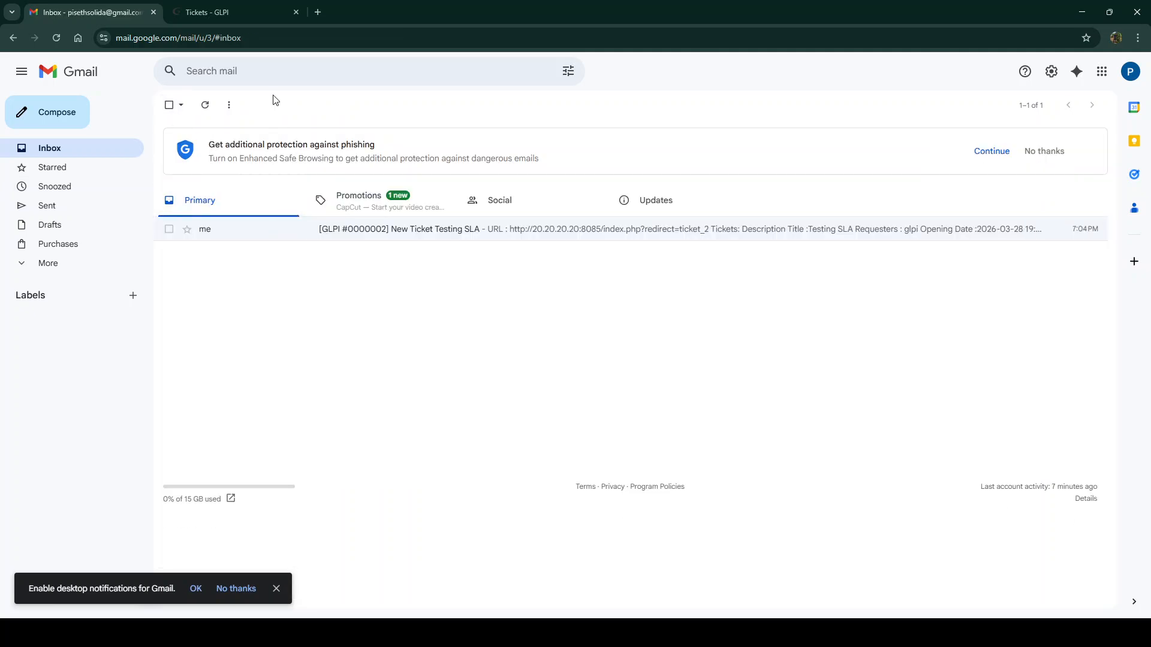
- Switch back to GLPI and refresh the ticket list repeatedly to check the Testing SLA ticket's time to resolve progress
{"action": "left_click", "coordinate": [227, 15]}
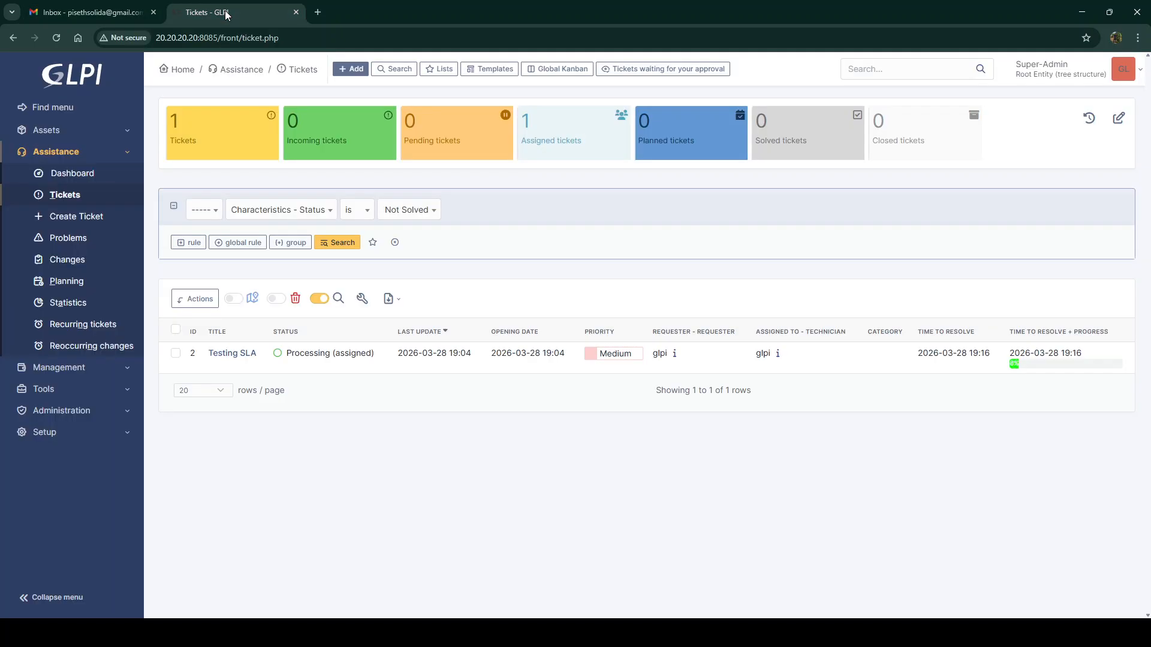
{"action": "left_click", "coordinate": [56, 38]}
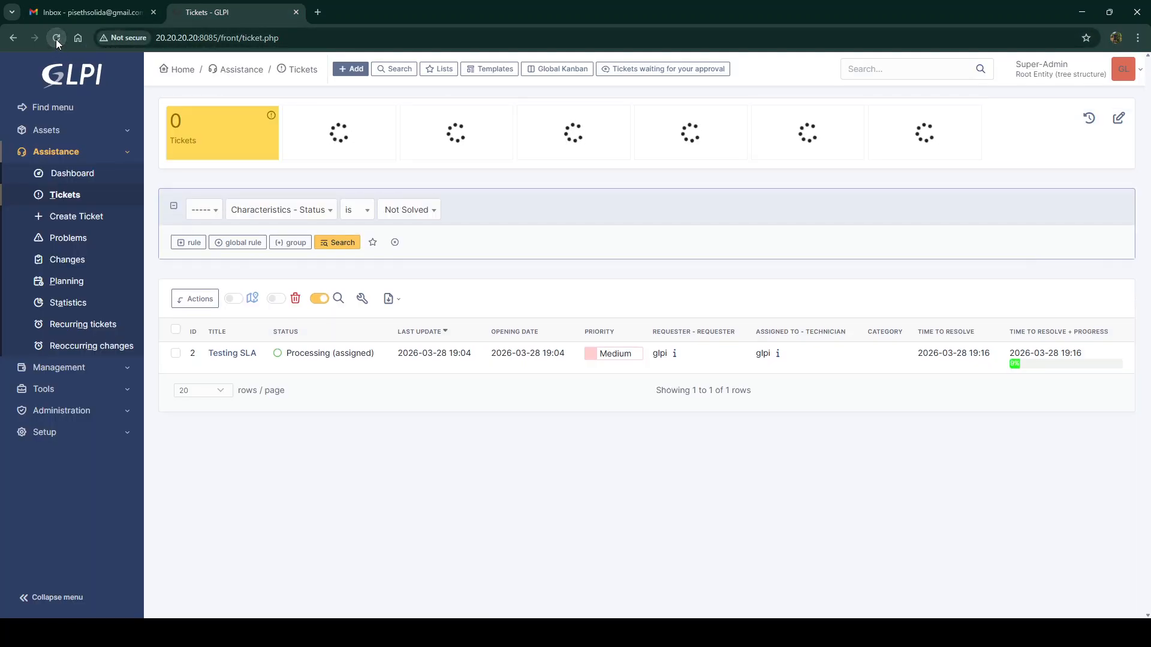
{"action": "left_click", "coordinate": [56, 38]}
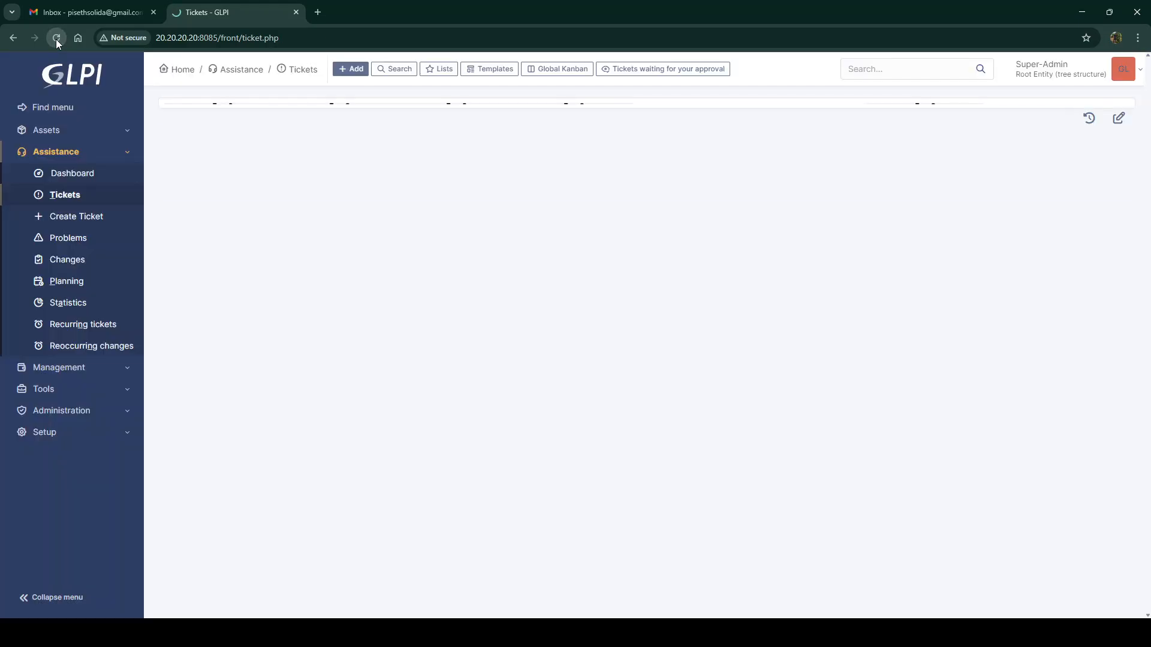
{"action": "left_click", "coordinate": [56, 39]}
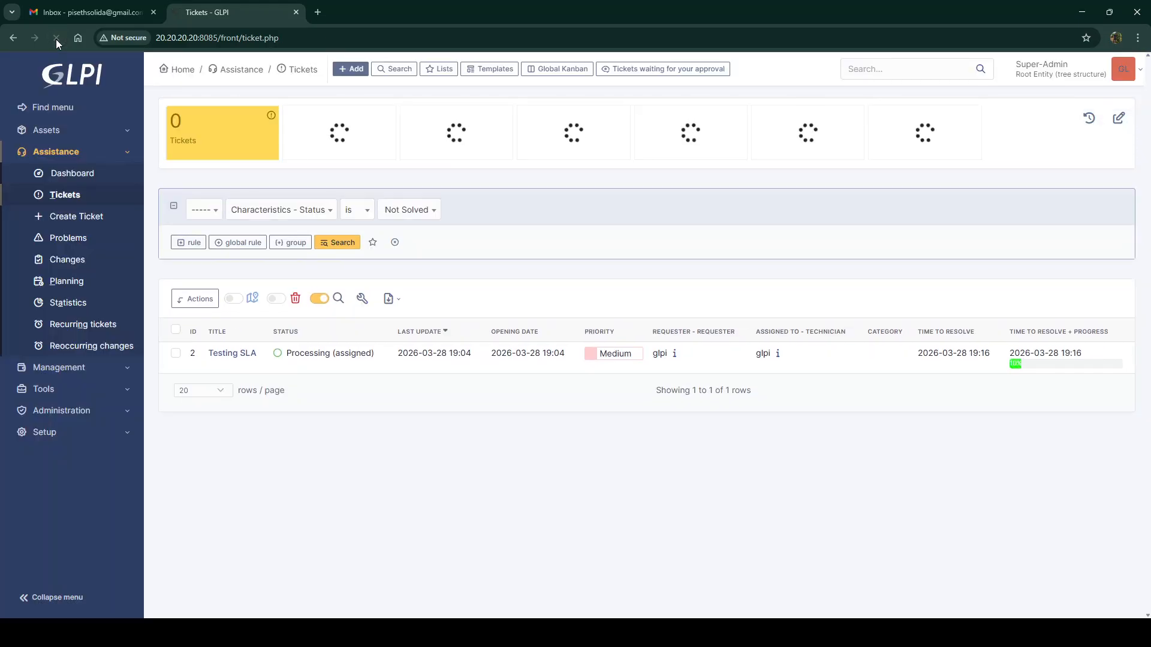
- Open and refresh GLPI's notification queue, and look in the Gmail inbox for a new SLA reminder
{"action": "left_click", "coordinate": [73, 412]}
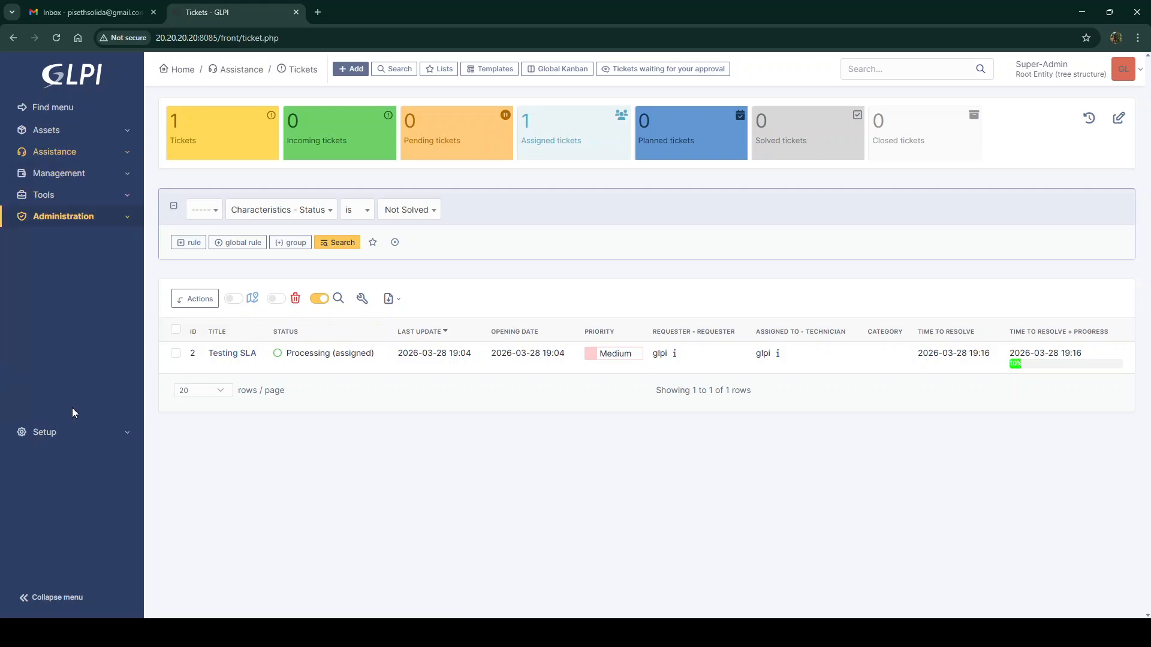
{"action": "left_click", "coordinate": [76, 368]}
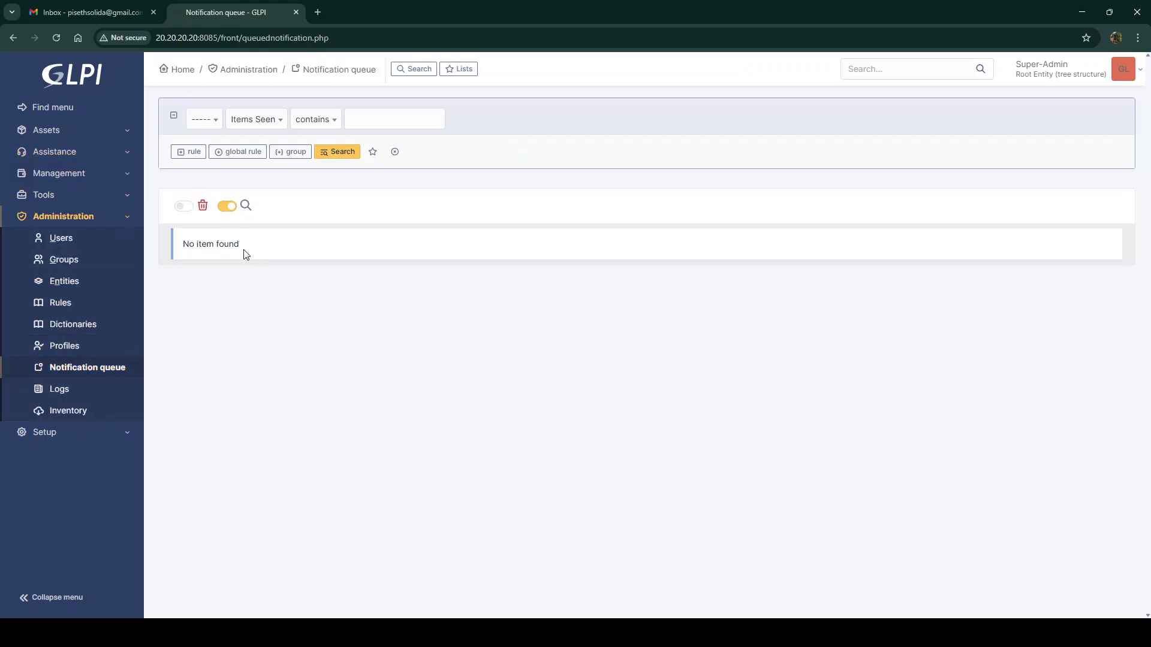
{"action": "left_click", "coordinate": [57, 38]}
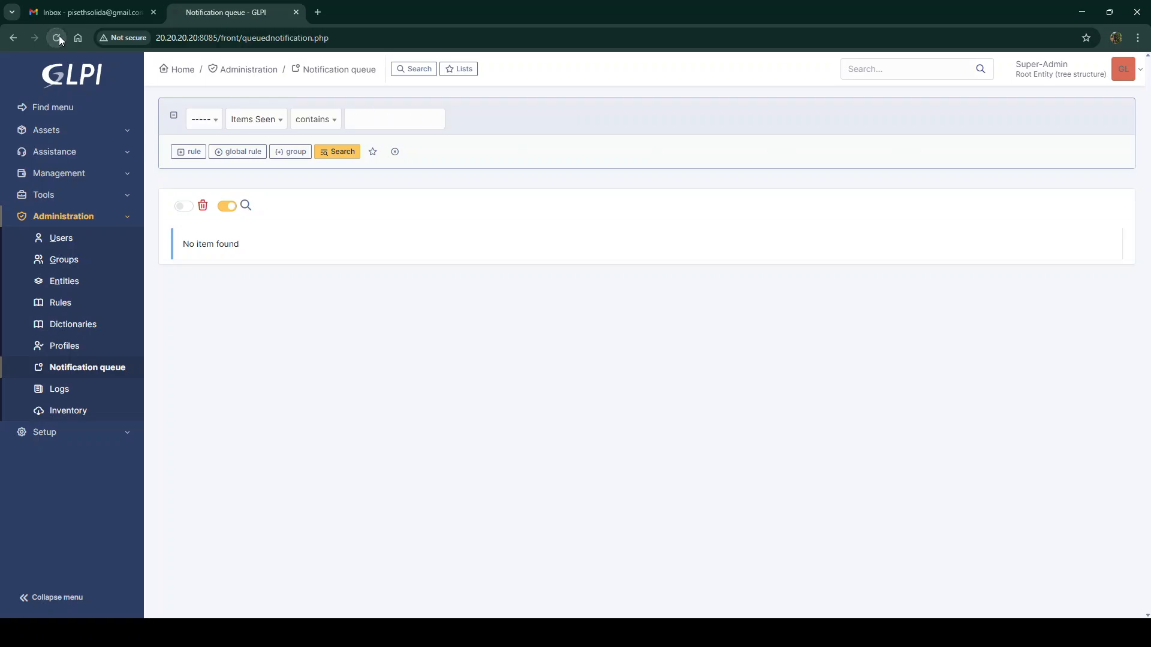
{"action": "left_click", "coordinate": [71, 8]}
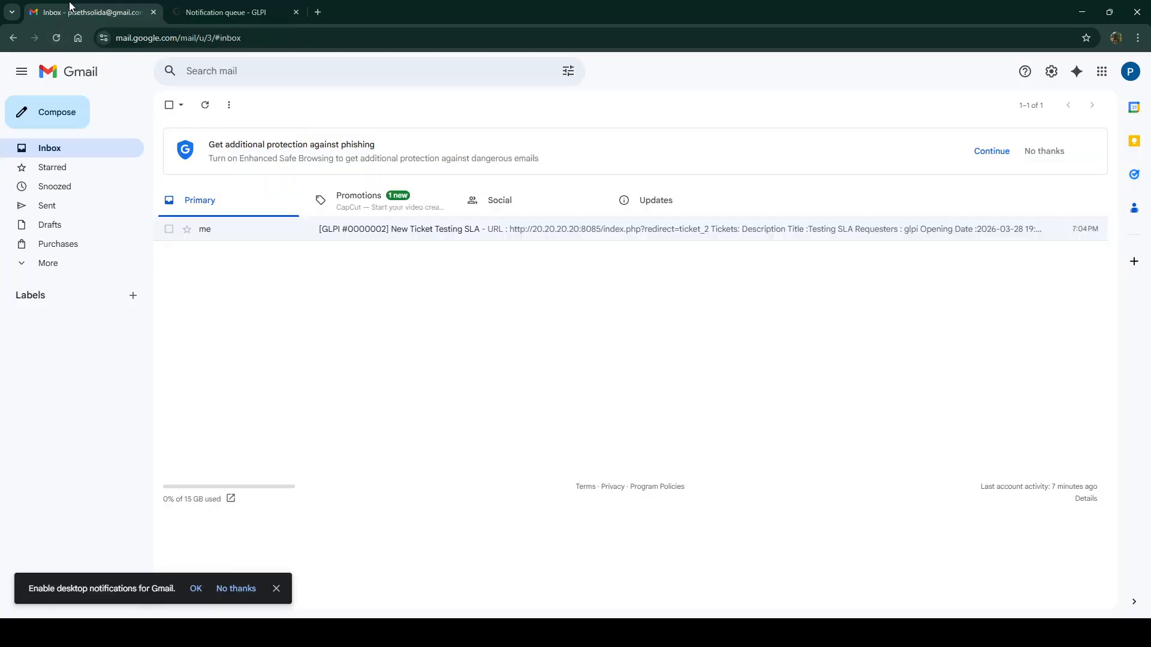
{"action": "left_click", "coordinate": [208, 8]}
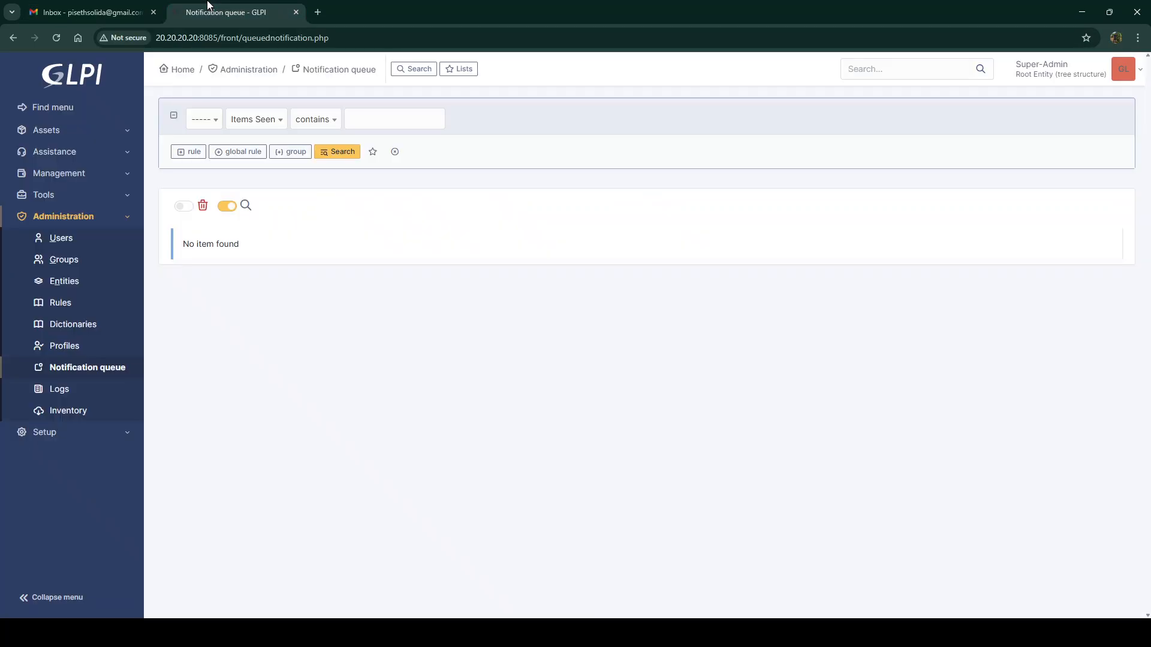
{"action": "left_click", "coordinate": [59, 37]}
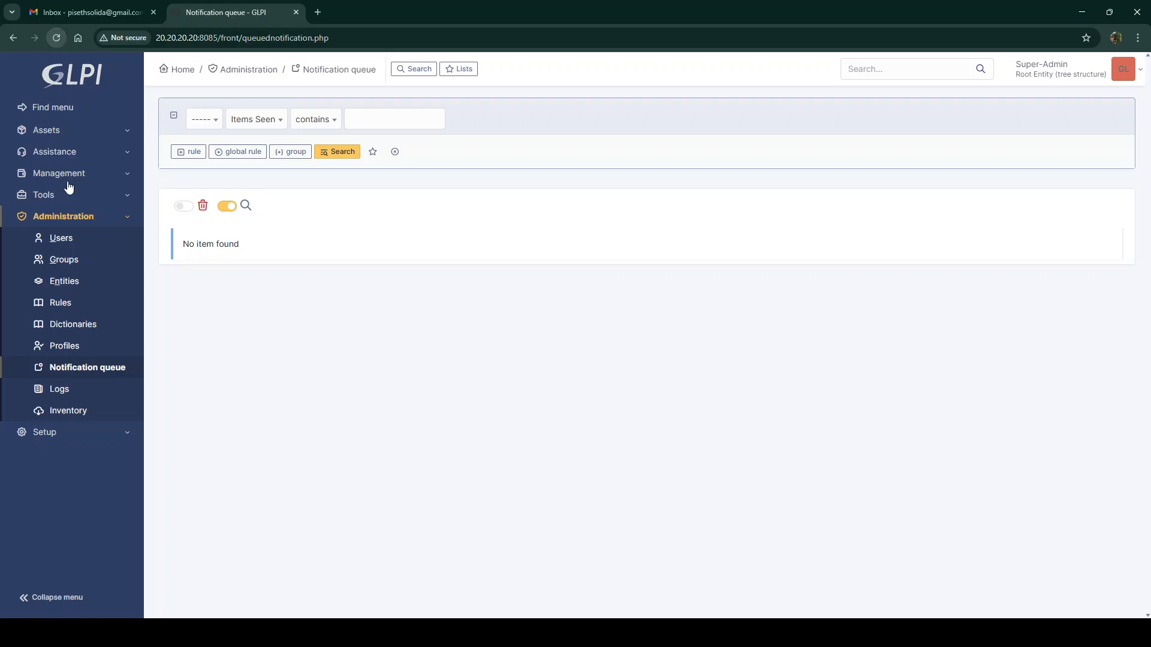
- Reopen the ticket list and refresh it to examine how far the Testing SLA ticket's time to resolve has advanced
{"action": "left_click", "coordinate": [62, 131]}
{"action": "left_click", "coordinate": [61, 147]}
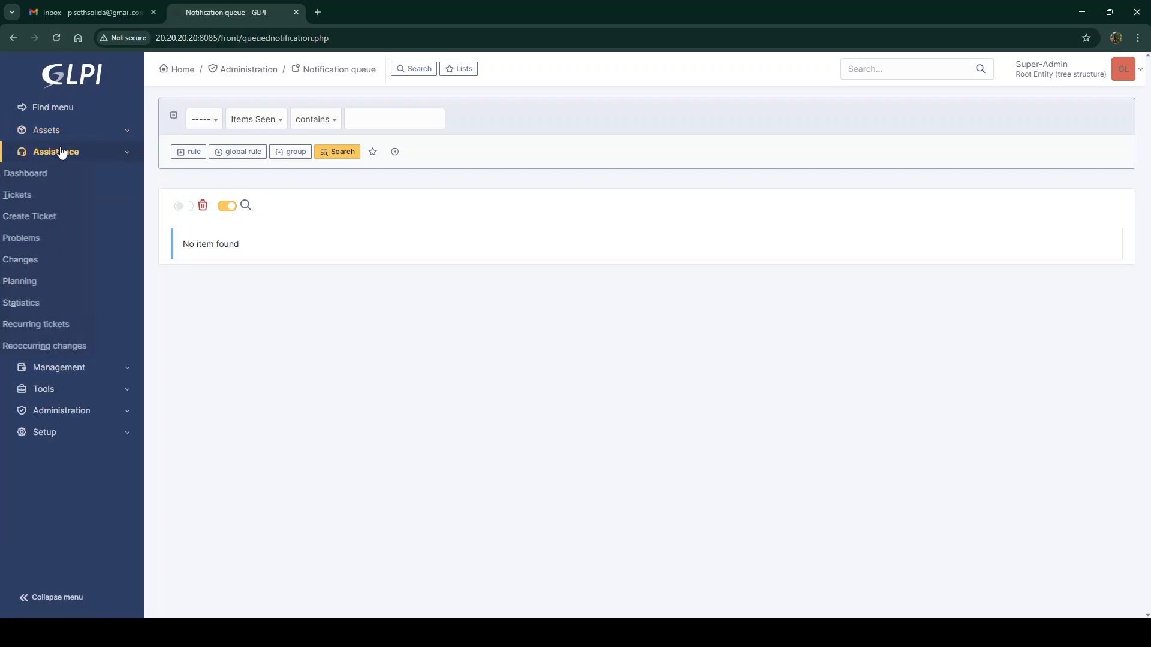
{"action": "left_click", "coordinate": [63, 193]}
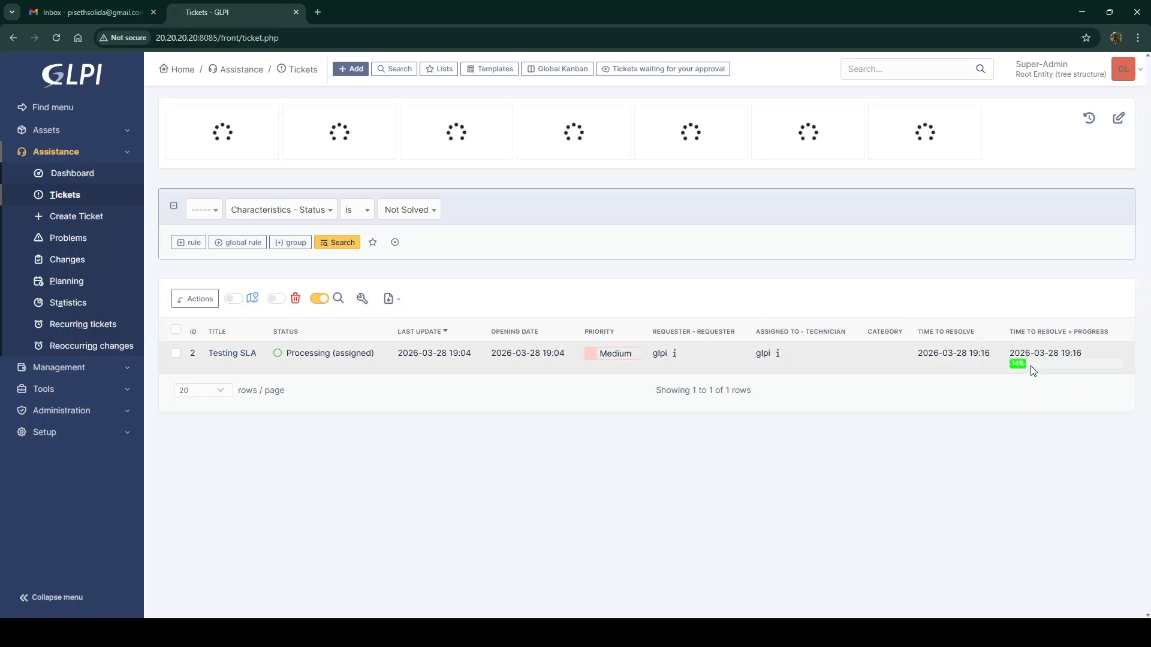
{"action": "left_click", "coordinate": [56, 39]}
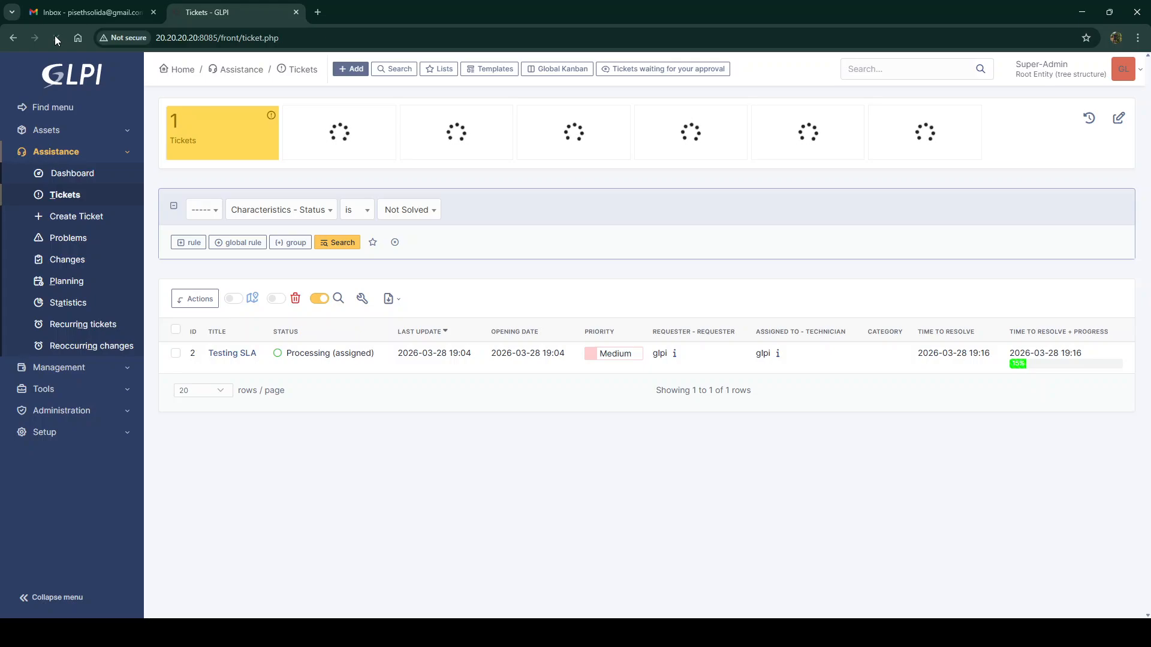
{"action": "left_click", "coordinate": [56, 38]}
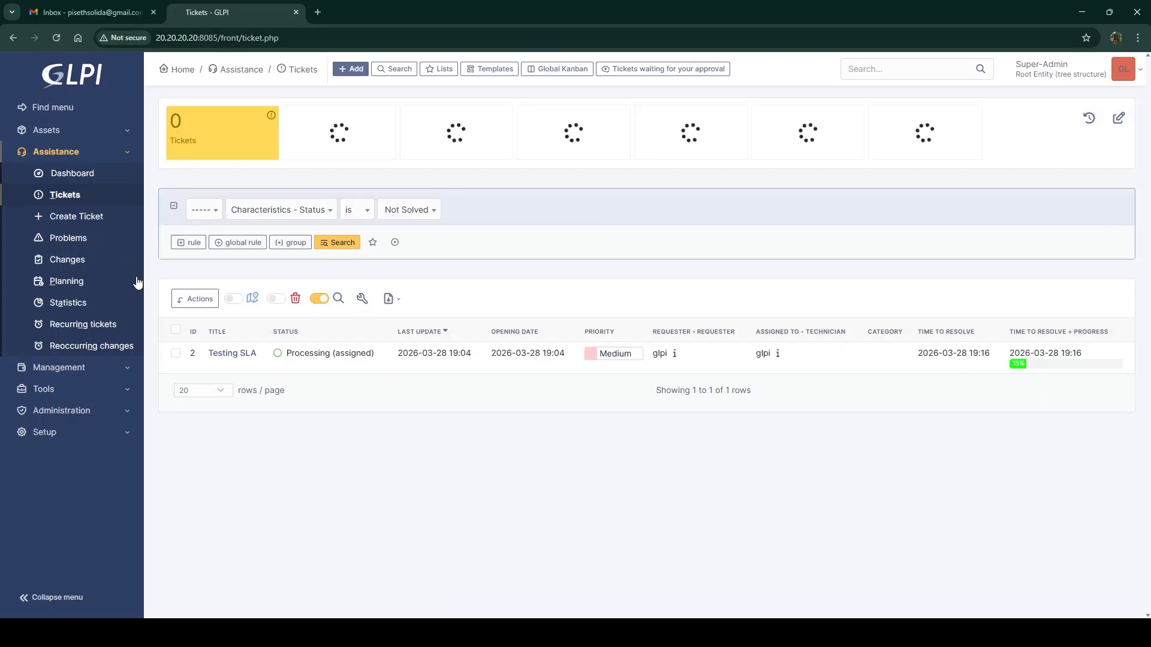
- Open the notification queue and refresh it to look for a queued SLA reminder
{"action": "left_click", "coordinate": [67, 411]}
{"action": "left_click", "coordinate": [72, 379]}
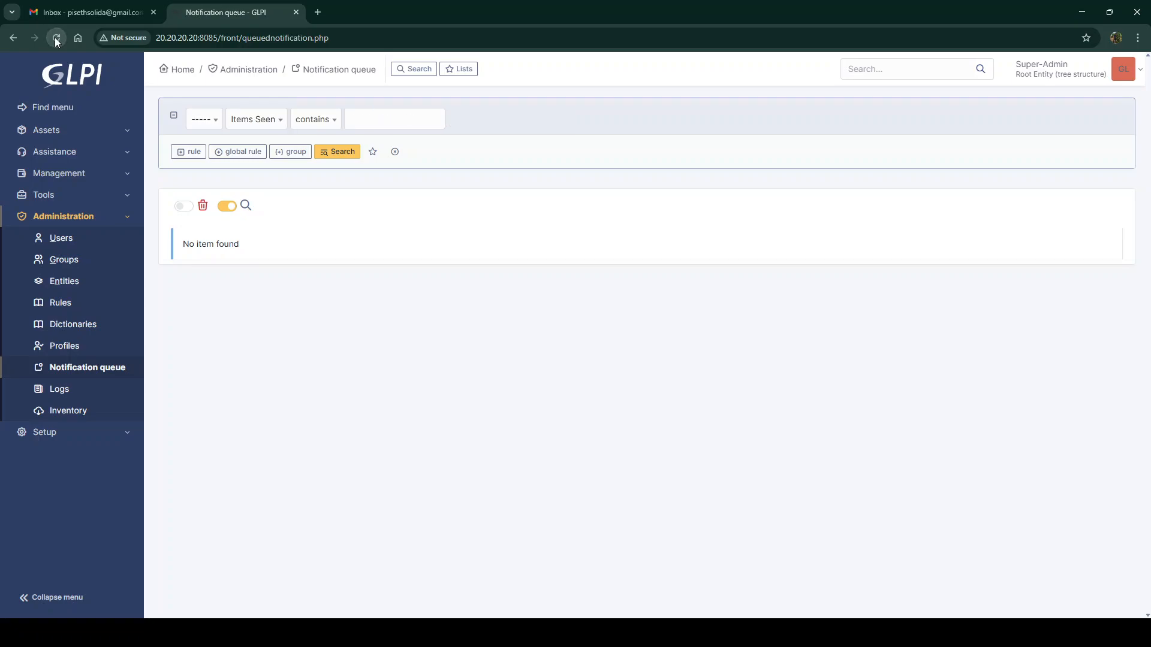
{"action": "left_click", "coordinate": [56, 37]}
{"action": "left_click", "coordinate": [56, 37]}
- Go back to the ticket list and refresh it to recheck the Testing SLA ticket's progress toward its resolve deadline
{"action": "left_click", "coordinate": [49, 154]}
{"action": "left_click", "coordinate": [71, 193]}
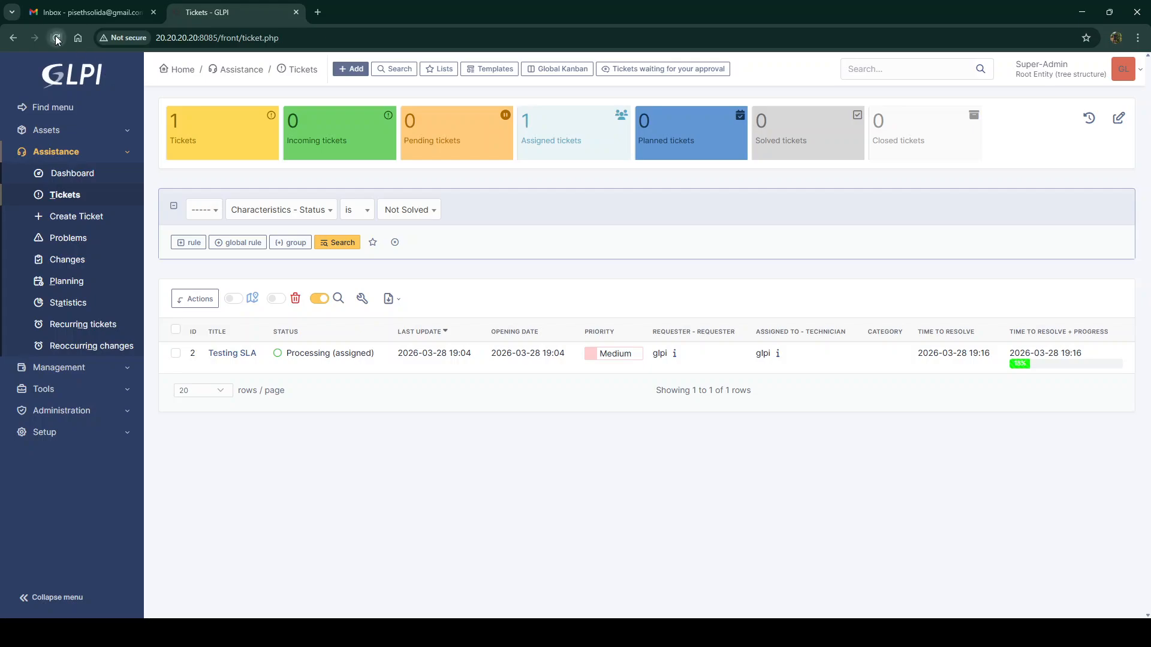
{"action": "left_click", "coordinate": [56, 37]}
{"action": "left_click", "coordinate": [55, 38]}
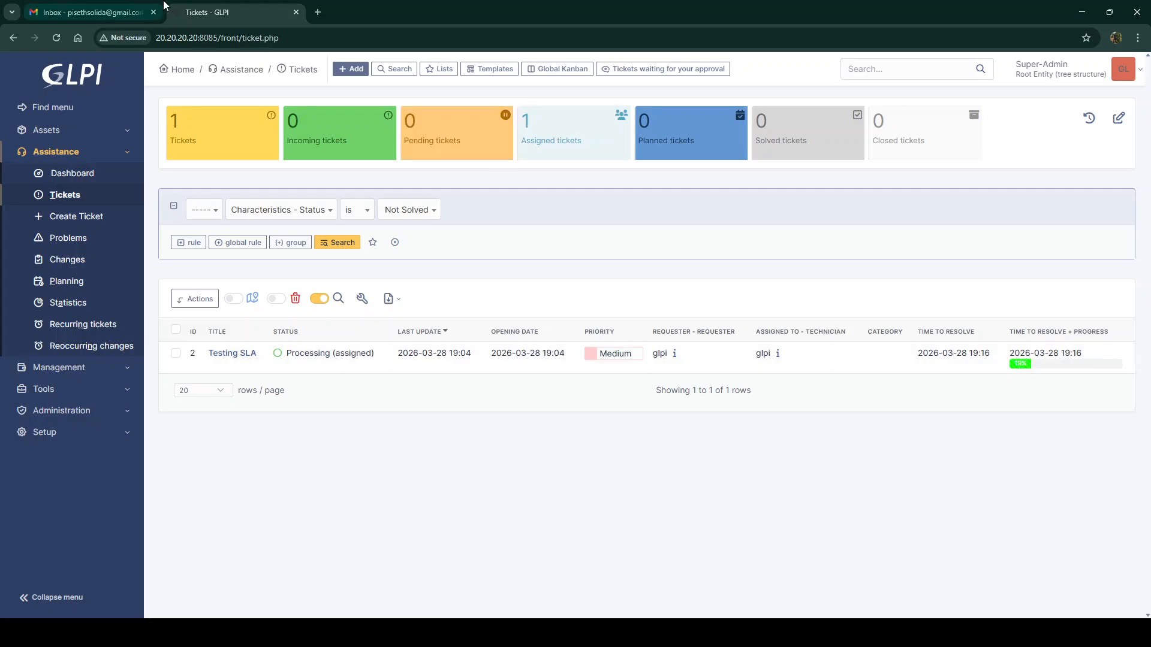
- Refresh the notification queue, reload the Gmail inbox to check for the SLA reminder, and return to GLPI
{"action": "left_click", "coordinate": [72, 413]}
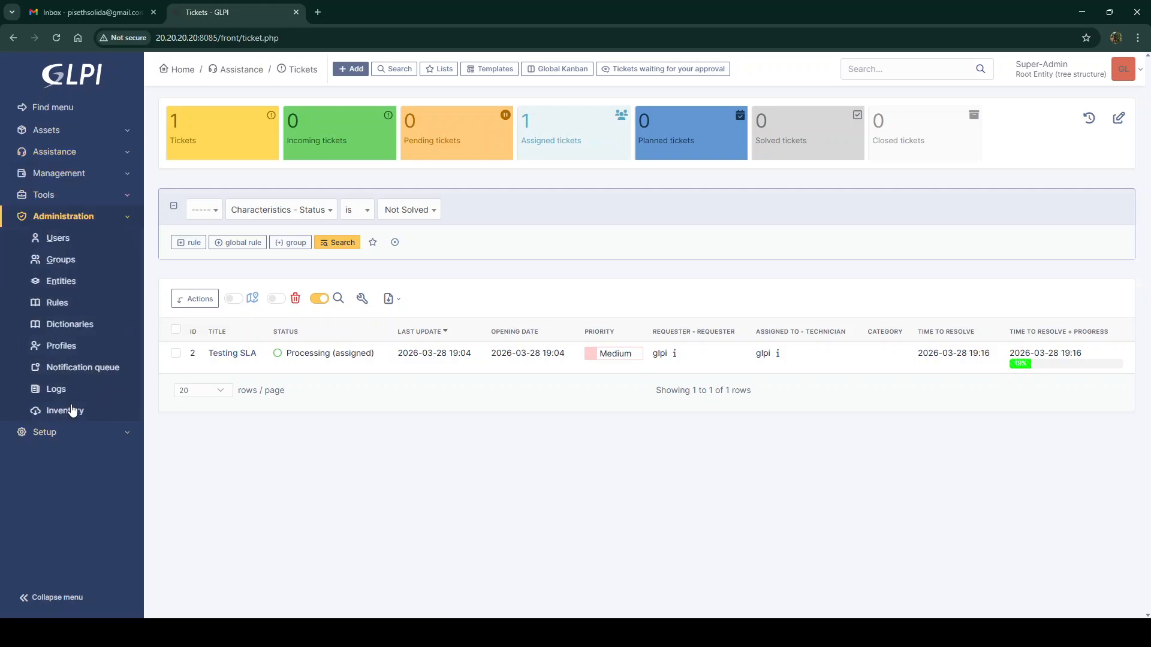
{"action": "left_click", "coordinate": [74, 369]}
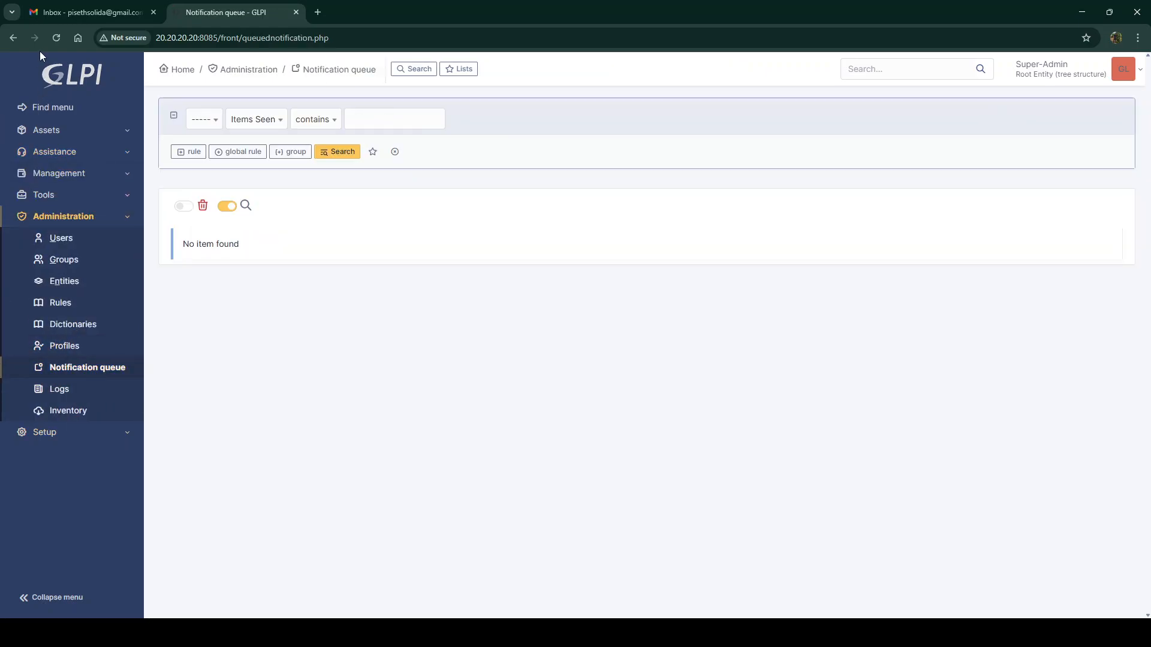
{"action": "left_click", "coordinate": [59, 41]}
{"action": "left_click", "coordinate": [68, 7]}
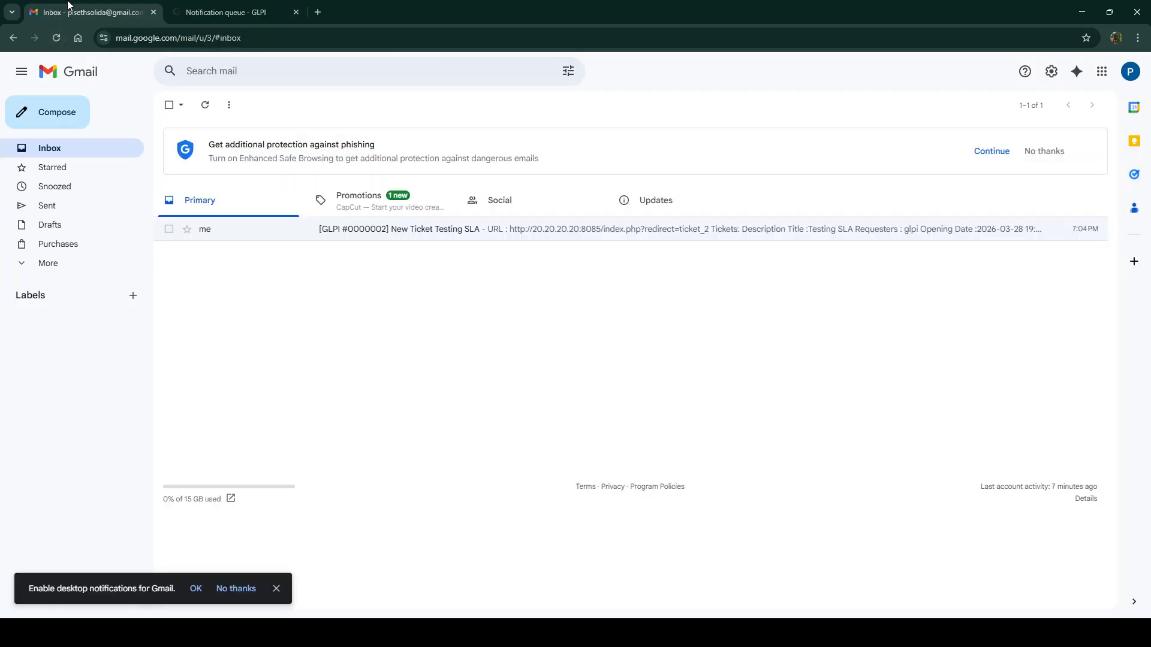
{"action": "left_click", "coordinate": [63, 37]}
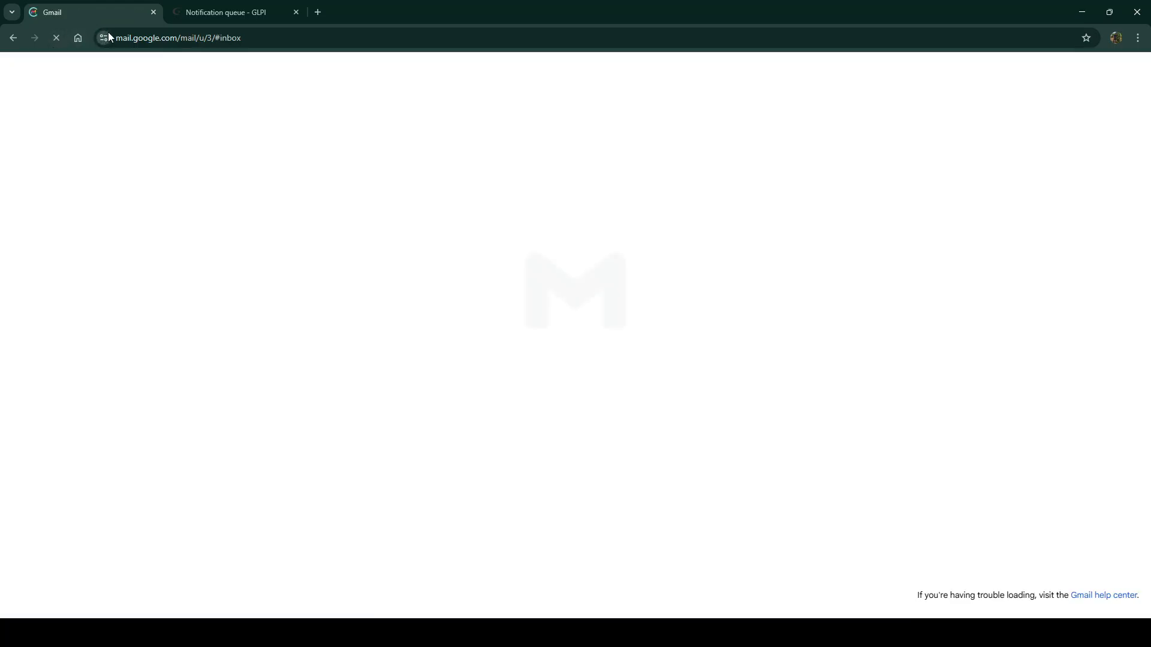
{"action": "left_click", "coordinate": [224, 9]}
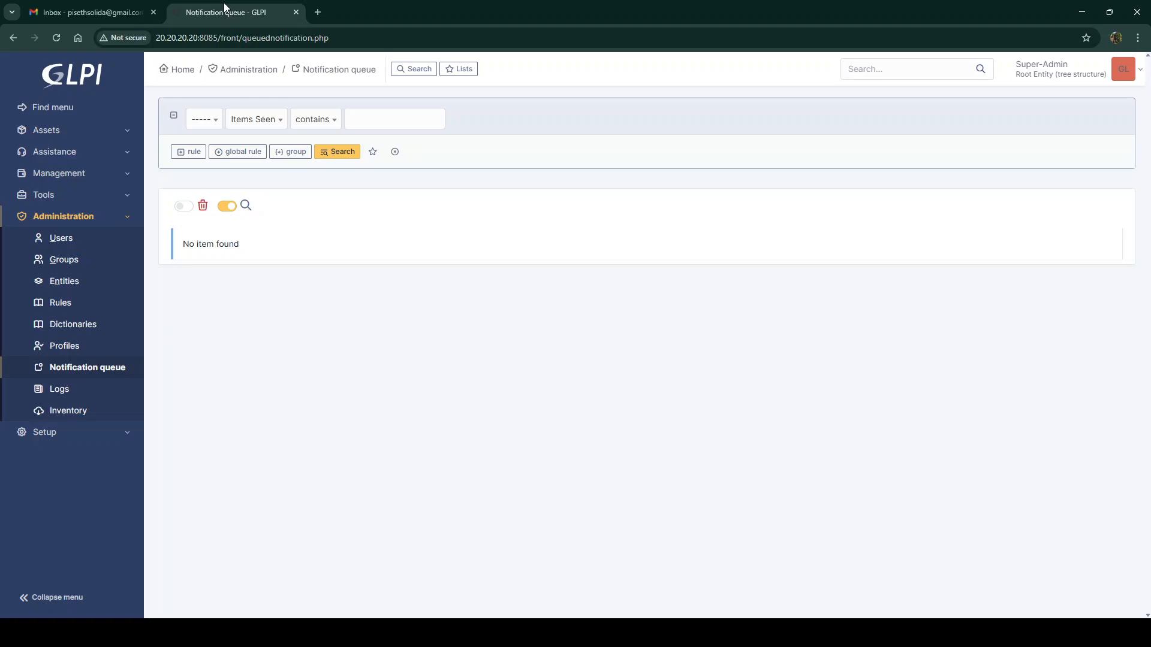
- Reload the notification queue to check the SLA notification's sending, and open the "SLA notification" email in Gmail
{"action": "left_click", "coordinate": [71, 366]}
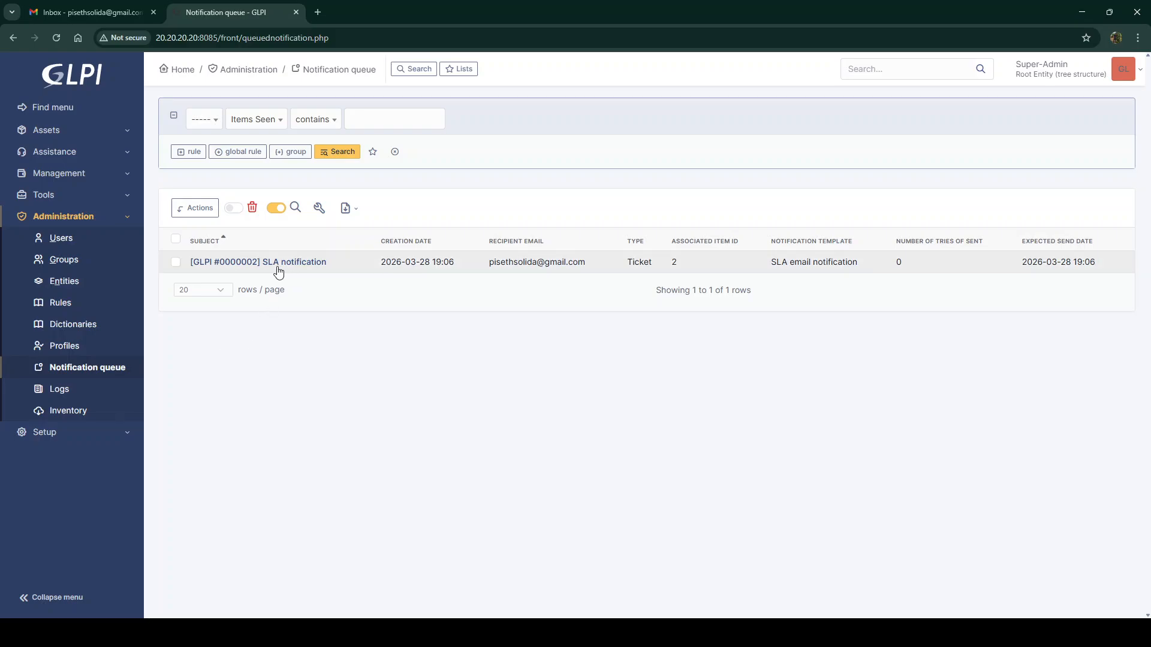
{"action": "left_click", "coordinate": [55, 37]}
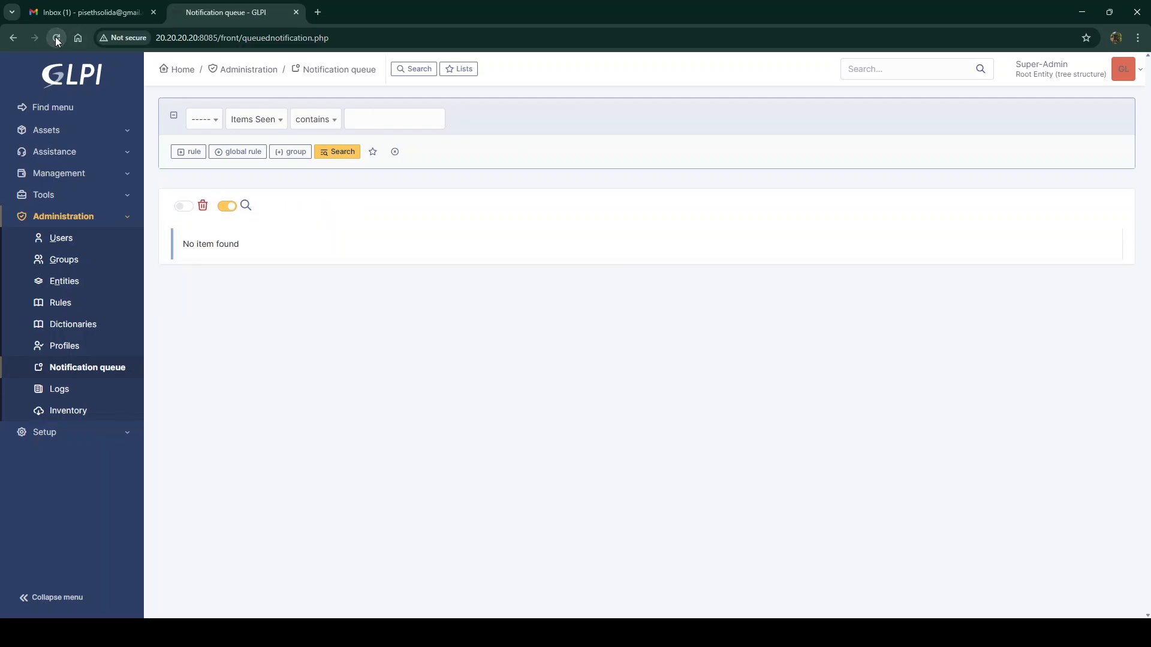
{"action": "left_click", "coordinate": [80, 13]}
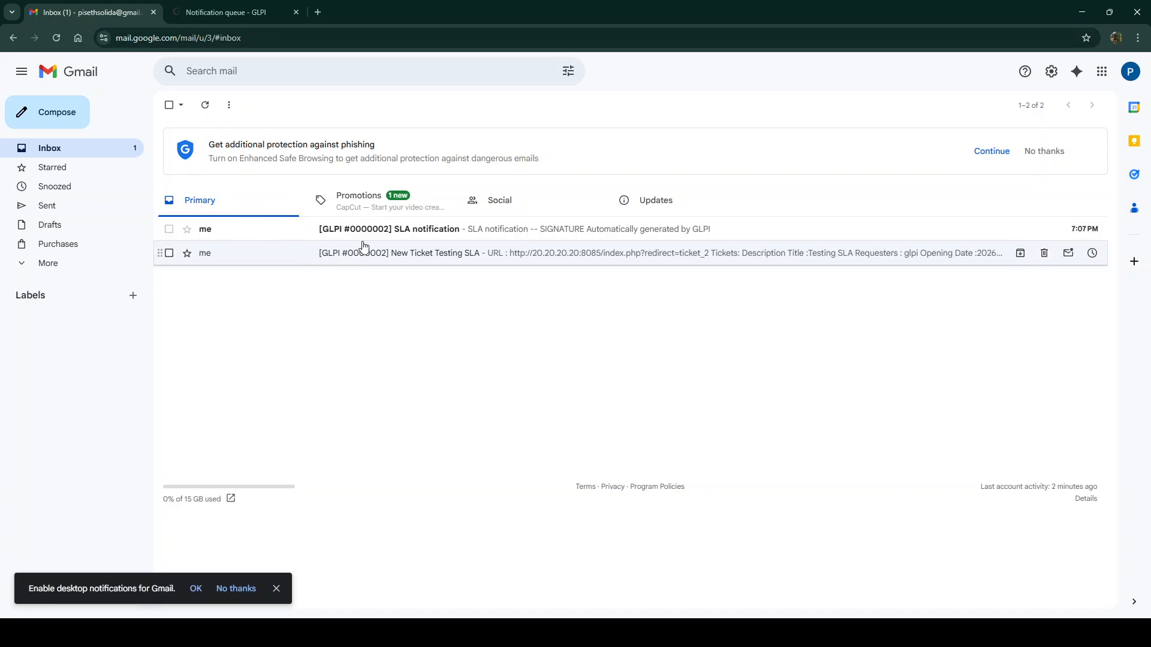
{"action": "left_click", "coordinate": [239, 230]}
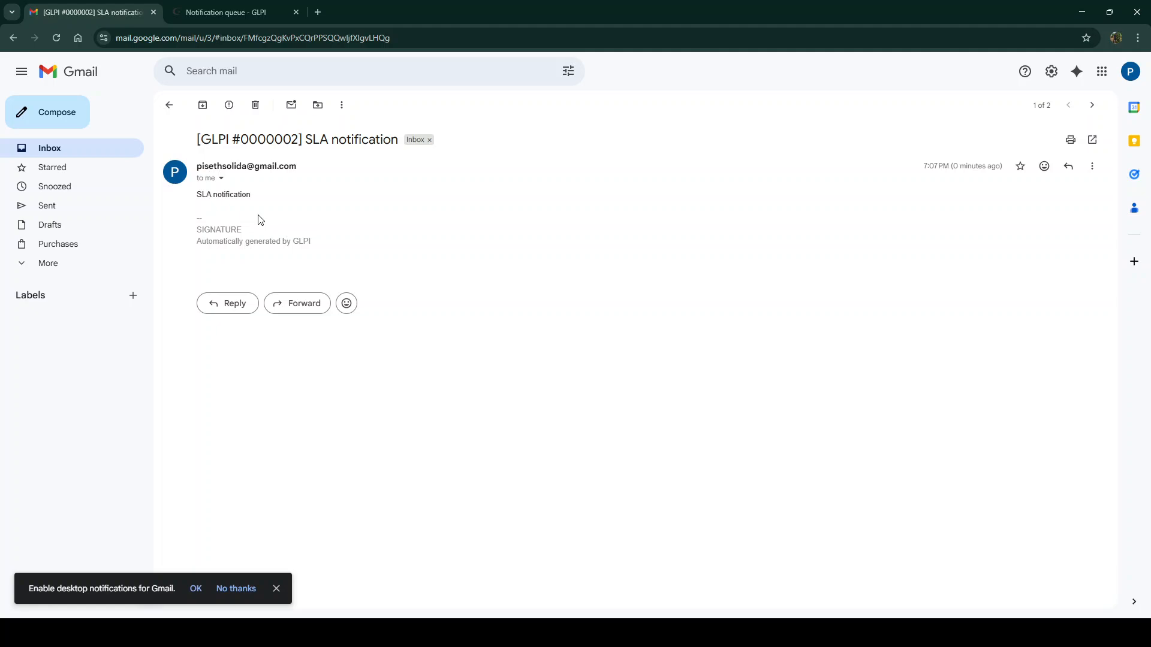
- Return to GLPI and list the tickets to check the Testing SLA ticket's progress after the reminder email
{"action": "left_click", "coordinate": [230, 12]}
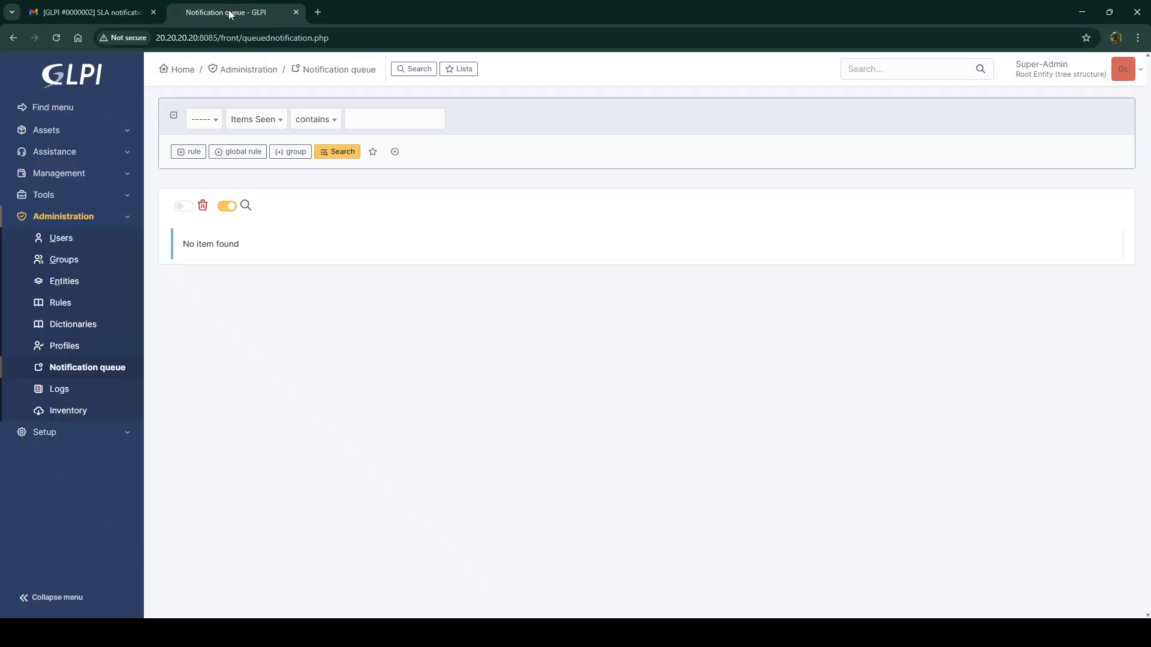
{"action": "left_click", "coordinate": [63, 153]}
{"action": "left_click", "coordinate": [64, 196]}
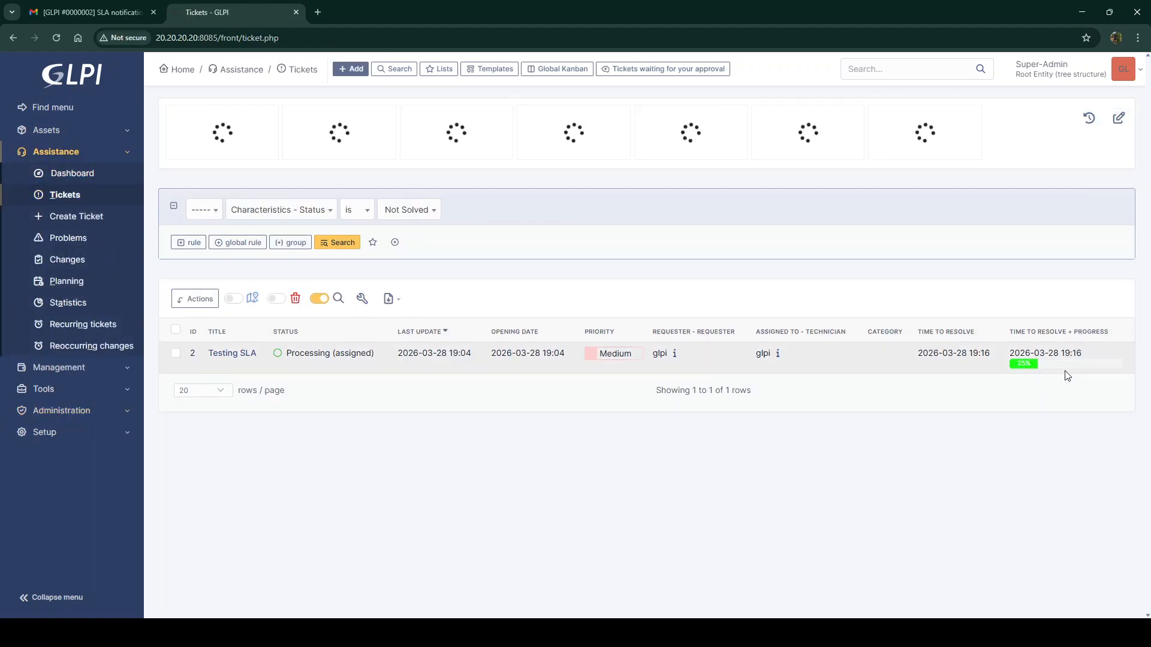